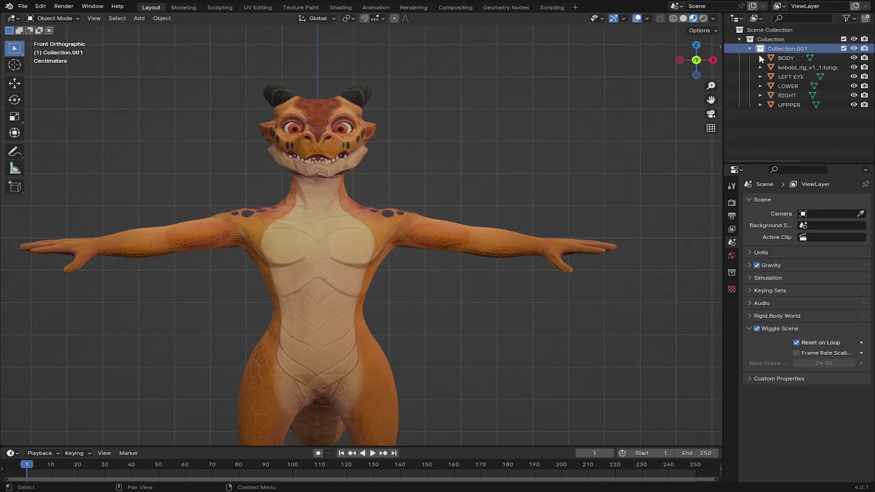
- Create a new collection in the scene and rename it rig
{"action": "right_click", "coordinate": [729, 77]}
{"action": "left_click", "coordinate": [718, 85]}
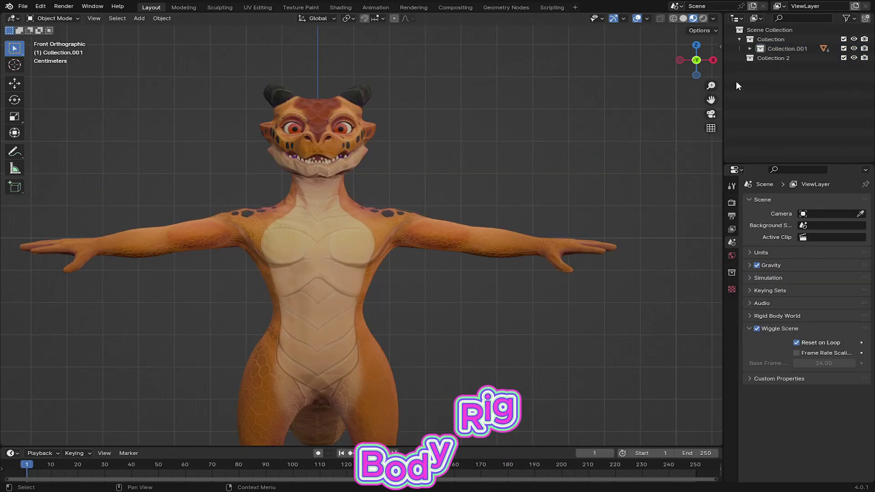
{"action": "double_click", "coordinate": [770, 58]}
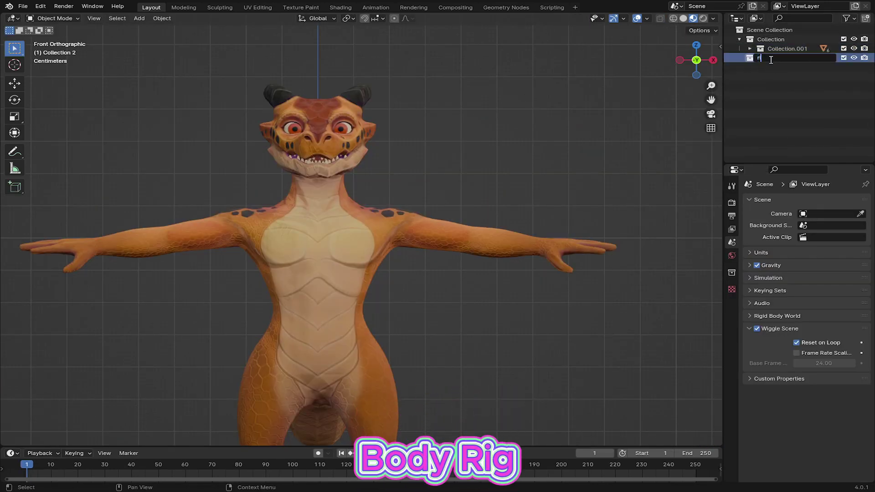
{"action": "type", "text": "righ"}
{"action": "key", "text": "BackSpace"}
{"action": "key", "text": "Return"}
- Add a Human (Meta-Rig) armature to the rig collection
{"action": "scroll", "coordinate": [305, 299], "scroll_direction": "down", "scroll_amount": 6}
{"action": "middle_click_drag", "start_coordinate": [306, 299], "coordinate": [312, 240], "text": "shift"}
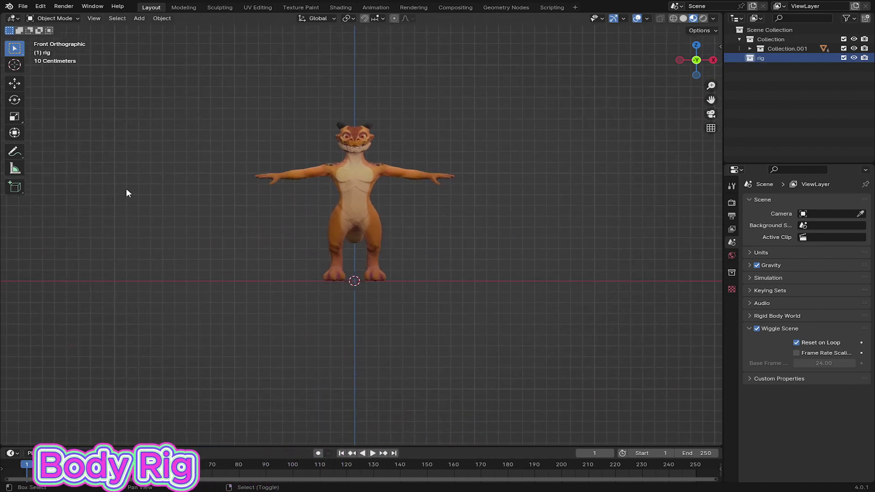
{"action": "scroll", "coordinate": [336, 92], "scroll_direction": "up", "scroll_amount": 2}
{"action": "scroll", "coordinate": [335, 109], "scroll_direction": "up", "scroll_amount": 3}
{"action": "key", "text": "shift+a"}
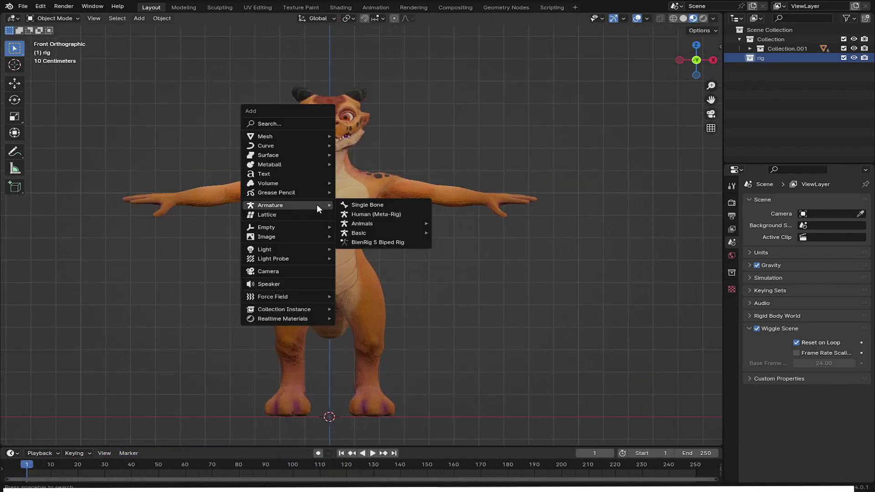
{"action": "key", "text": "Escape"}
{"action": "key", "text": "shift+a"}
{"action": "mouse_move", "coordinate": [237, 141]}
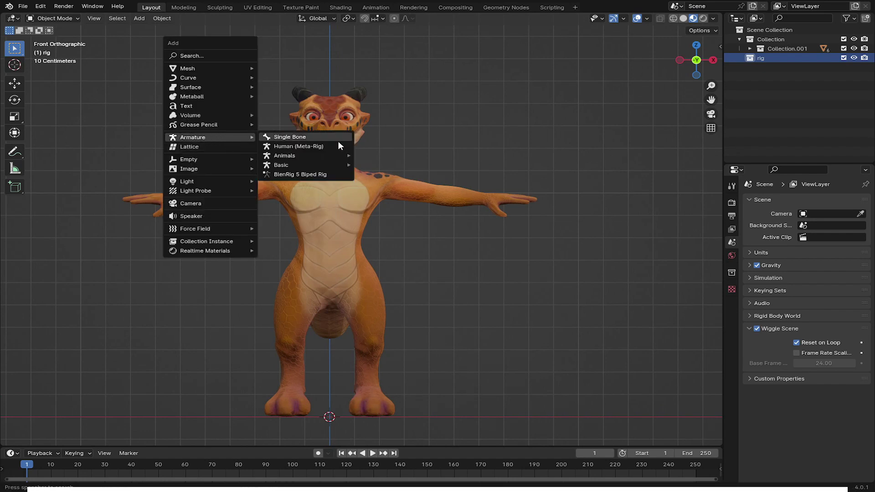
{"action": "left_click", "coordinate": [310, 145]}
- Set the metarig's viewport display to In Front so its bones draw over the character mesh
{"action": "scroll", "coordinate": [408, 310], "scroll_direction": "down", "scroll_amount": 5}
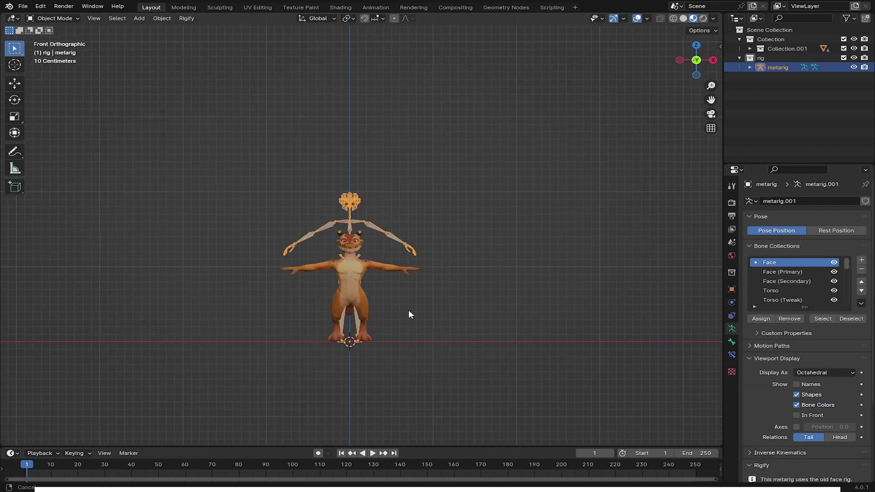
{"action": "left_click", "coordinate": [732, 289]}
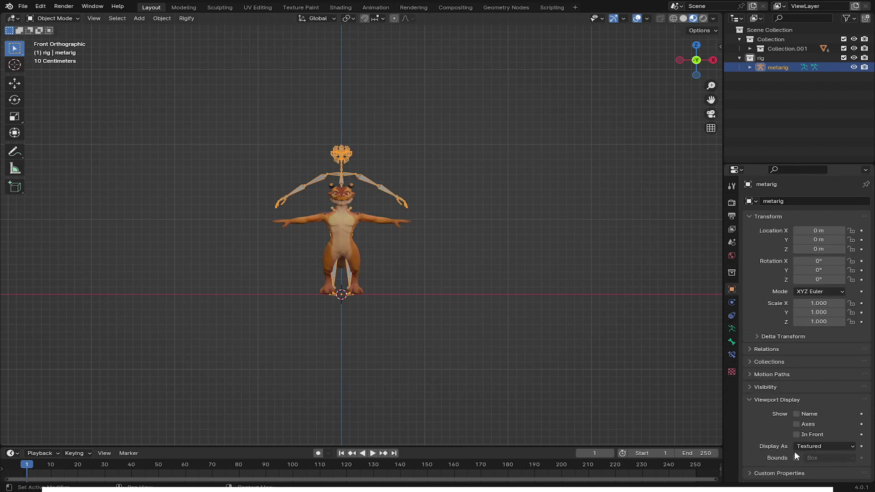
{"action": "left_click", "coordinate": [804, 434]}
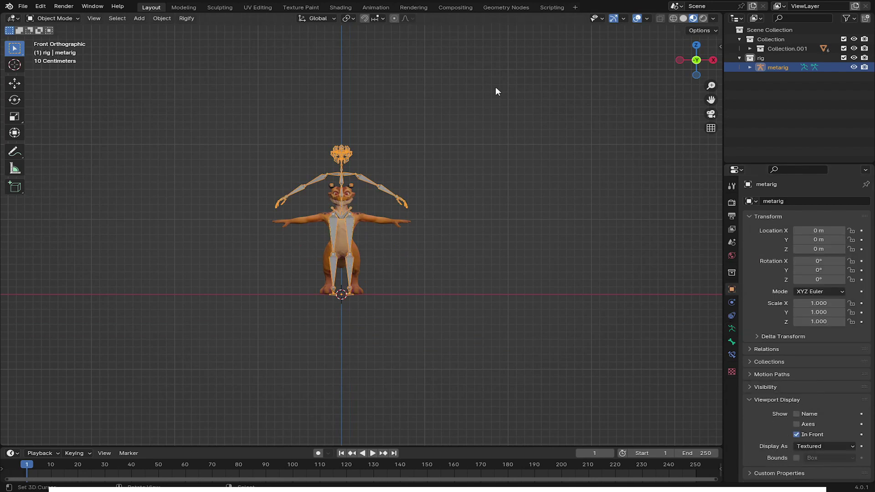
- Try moving the BODY mesh to check that it is separate from the eyes, teeth and tongue
{"action": "scroll", "coordinate": [313, 299], "scroll_direction": "up", "scroll_amount": 7}
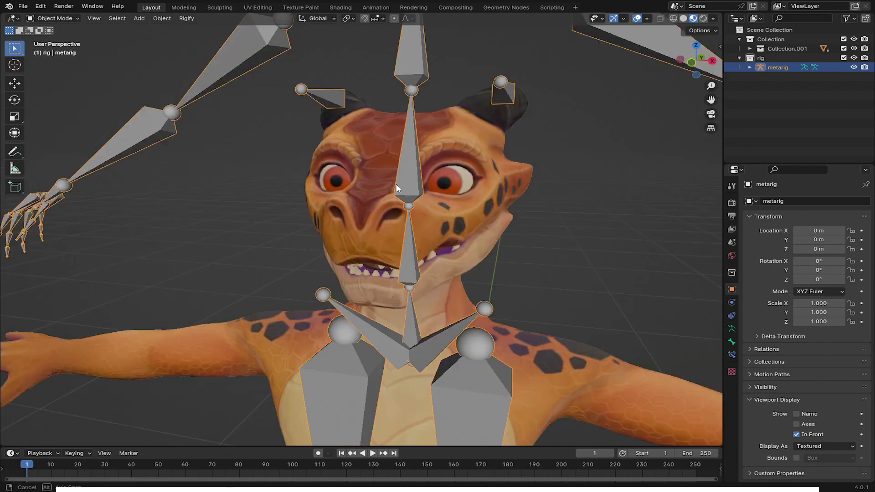
{"action": "middle_click_drag", "start_coordinate": [400, 187], "coordinate": [458, 186]}
{"action": "right_click", "coordinate": [488, 221]}
{"action": "scroll", "coordinate": [488, 220], "scroll_direction": "down", "scroll_amount": 3}
{"action": "middle_click_drag", "start_coordinate": [478, 222], "coordinate": [449, 215]}
{"action": "key", "text": "g"}
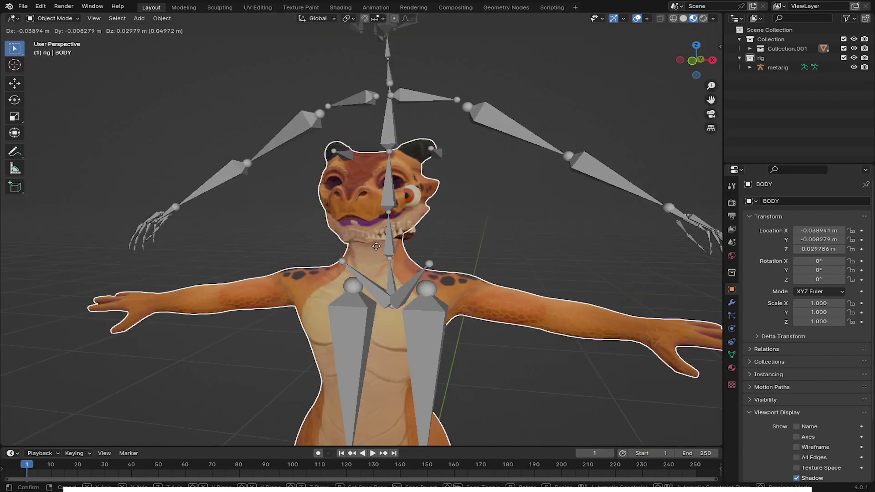
{"action": "right_click", "coordinate": [299, 270]}
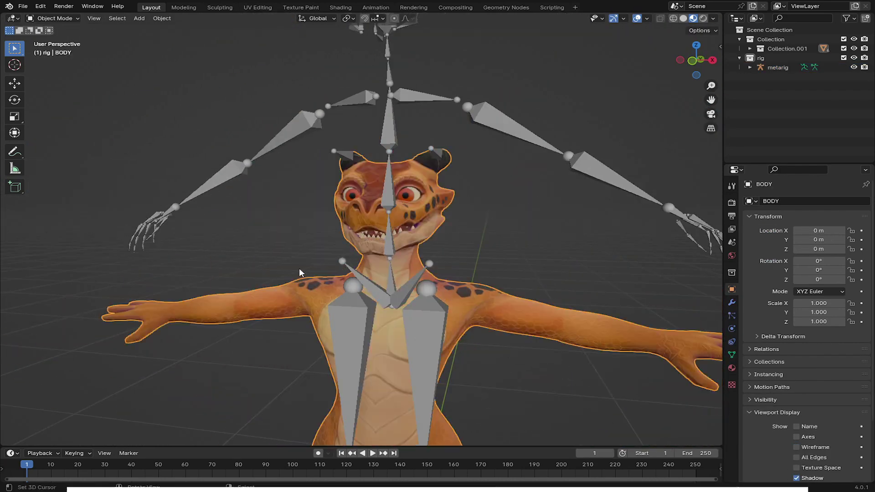
- Temporarily hide the BODY, LEFT EYE and RIGHT objects and test-move the upper teeth and the tongue as separate objects
{"action": "left_click", "coordinate": [749, 49]}
{"action": "left_click", "coordinate": [854, 58]}
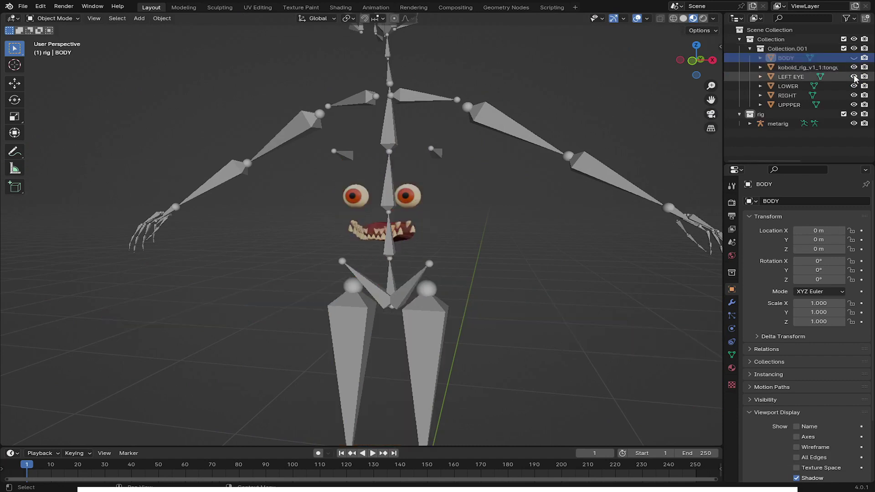
{"action": "left_click", "coordinate": [853, 95]}
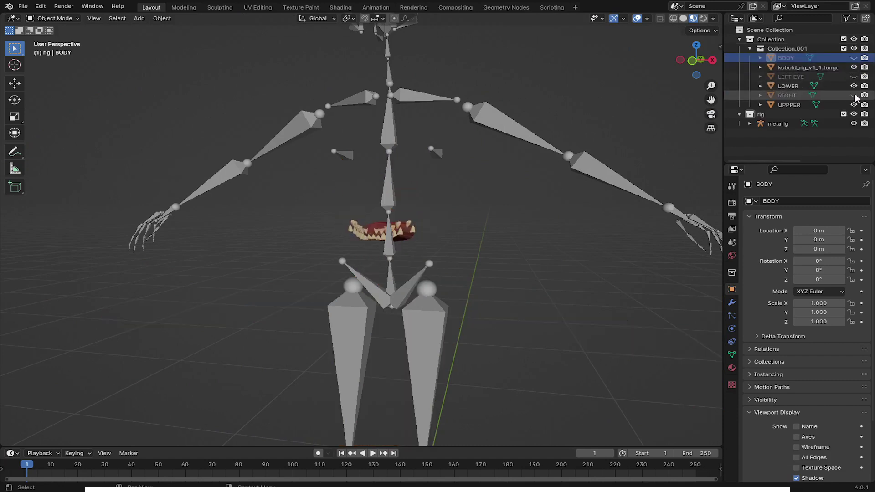
{"action": "right_click", "coordinate": [397, 227]}
{"action": "key", "text": "g"}
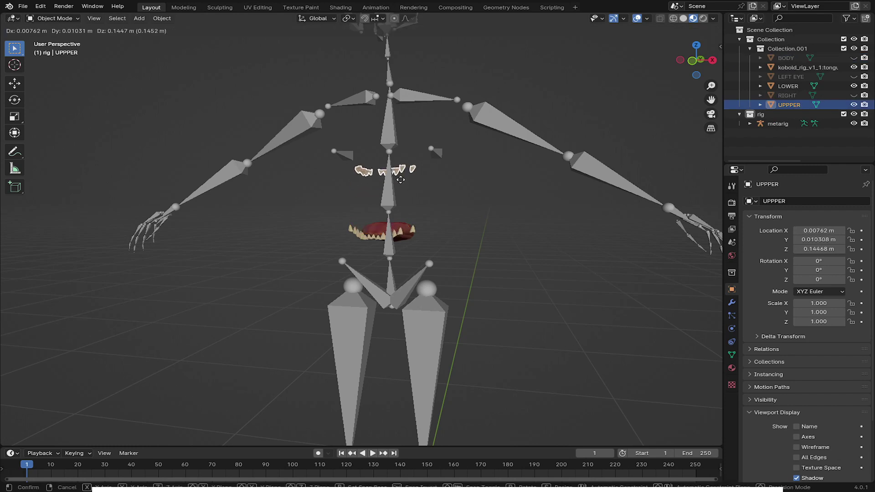
{"action": "right_click", "coordinate": [410, 228]}
{"action": "right_click", "coordinate": [408, 245]}
{"action": "key", "text": "g"}
{"action": "key", "text": "Escape"}
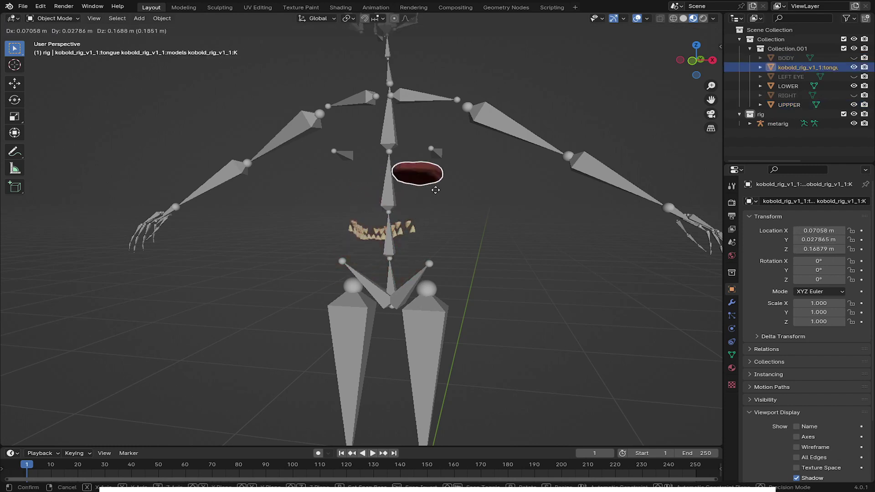
{"action": "key", "text": "alt+h"}
- Scale the metarig uniformly to about 0.661 in front view to fit the character's body
{"action": "key", "text": "KP_1"}
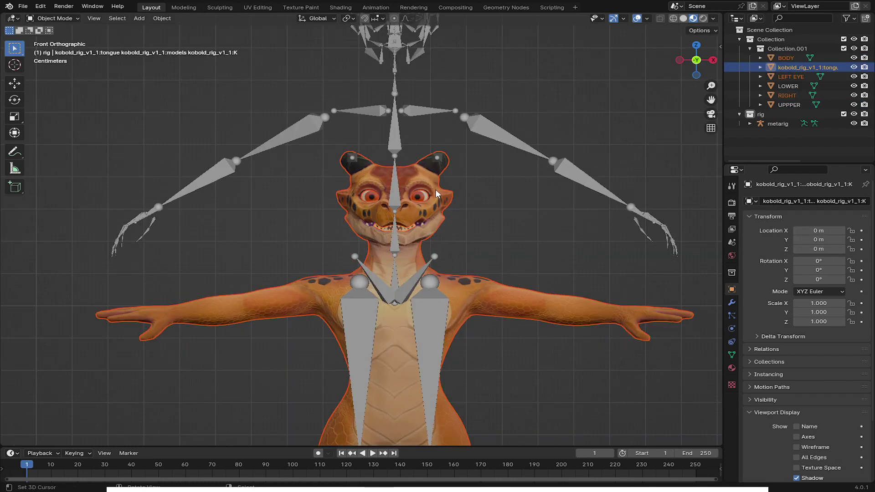
{"action": "key", "text": "Home"}
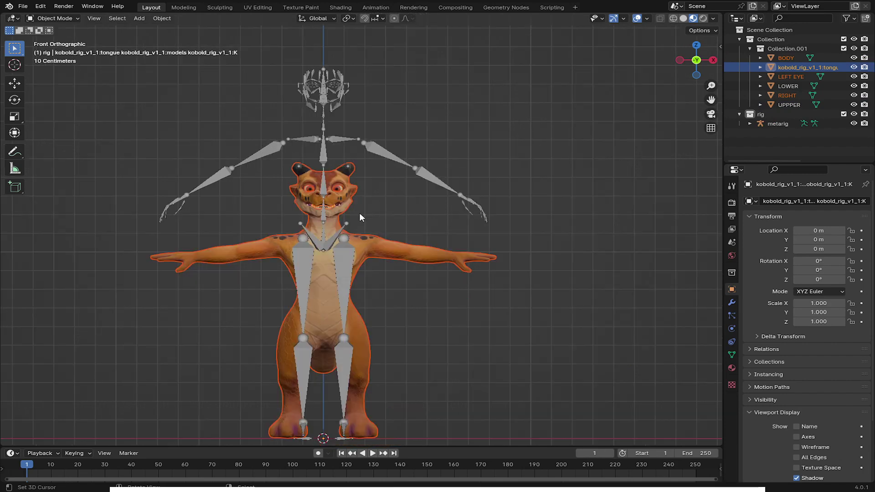
{"action": "left_click", "coordinate": [330, 147]}
{"action": "key", "text": "s"}
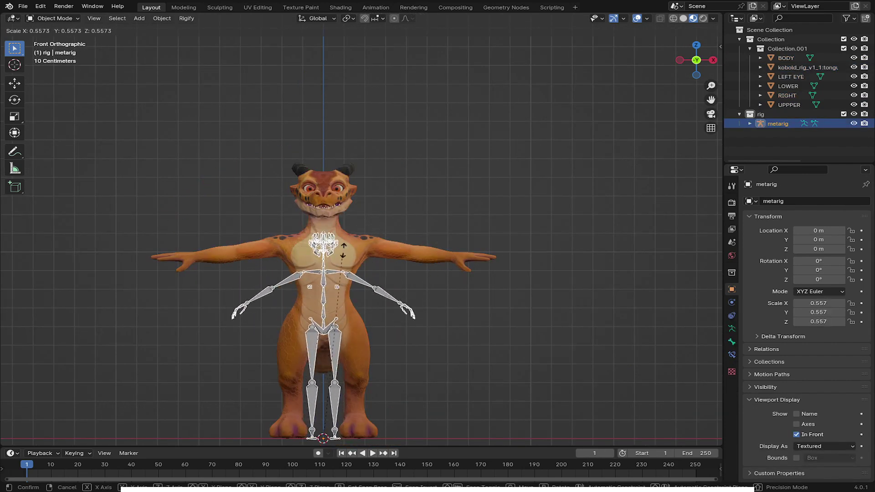
{"action": "left_click", "coordinate": [349, 223]}
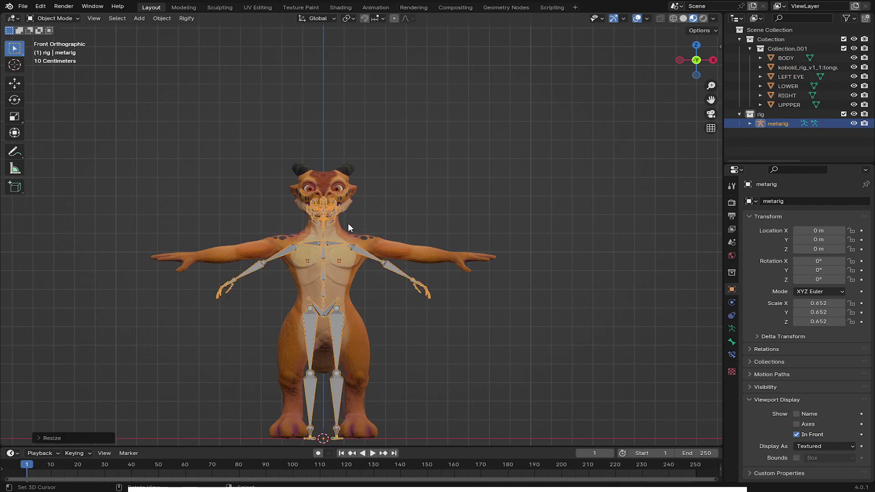
{"action": "scroll", "coordinate": [360, 230], "scroll_direction": "up", "scroll_amount": 3}
{"action": "middle_click_drag", "start_coordinate": [364, 272], "coordinate": [334, 182], "text": "shift"}
{"action": "scroll", "coordinate": [324, 177], "scroll_direction": "up", "scroll_amount": 1}
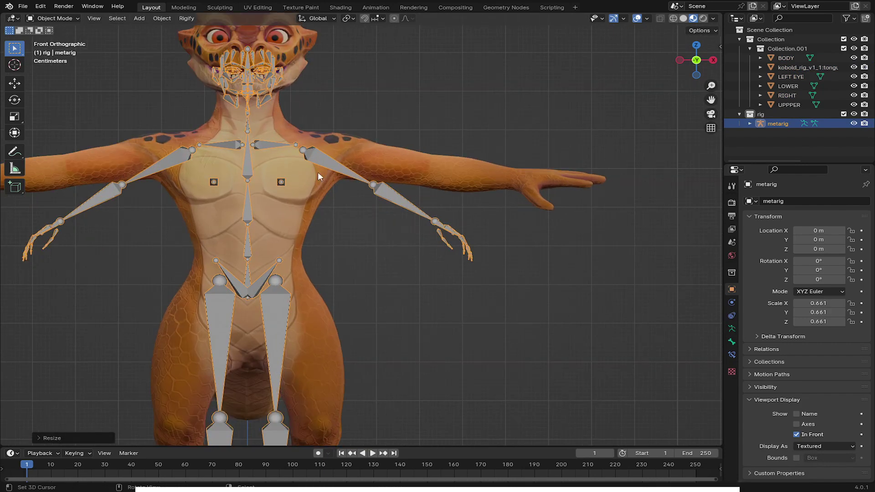
- In Edit Mode with X-axis mirroring on, rotate the metarig's whole left arm and hand chain -35° about the global Y axis
{"action": "key", "text": "Tab"}
{"action": "left_click", "coordinate": [300, 157]}
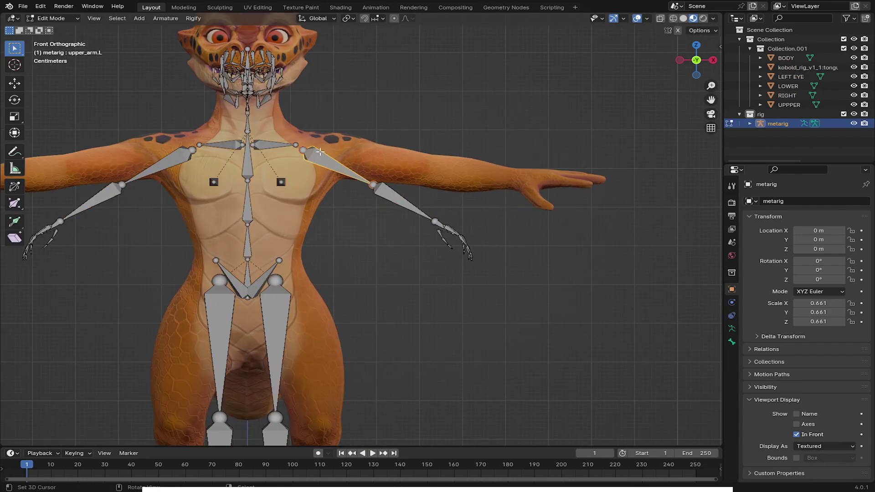
{"action": "left_click_drag", "start_coordinate": [300, 142], "coordinate": [518, 297]}
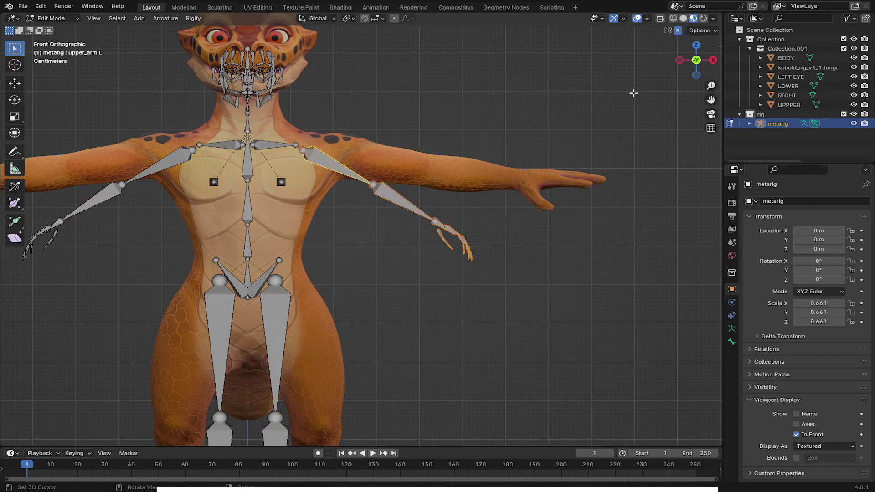
{"action": "key", "text": "r"}
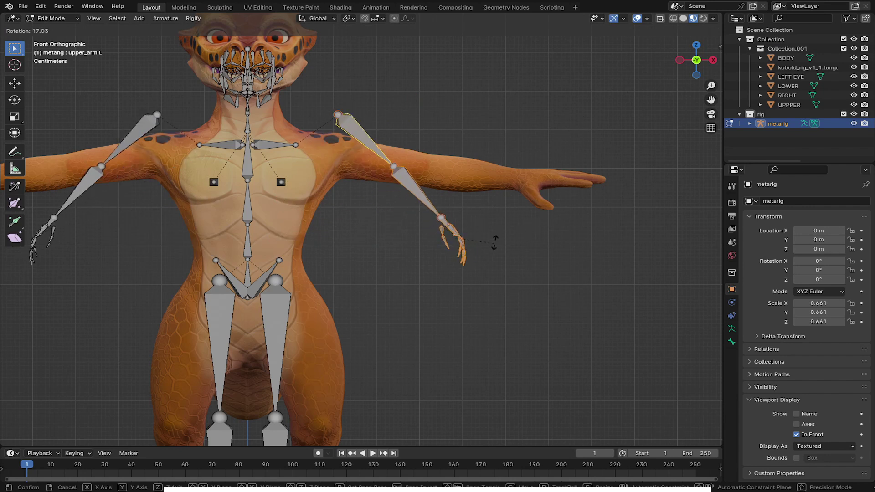
{"action": "left_click", "coordinate": [487, 339]}
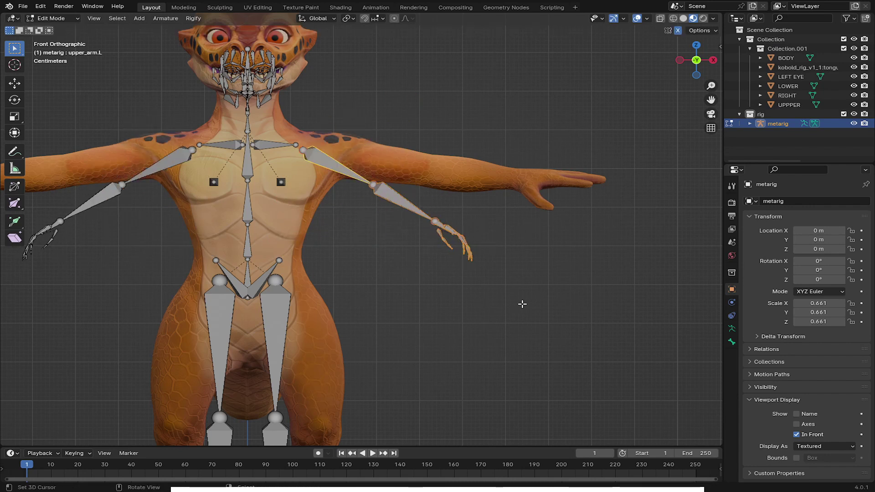
{"action": "type", "text": "ry"}
{"action": "type", "text": "-3"}
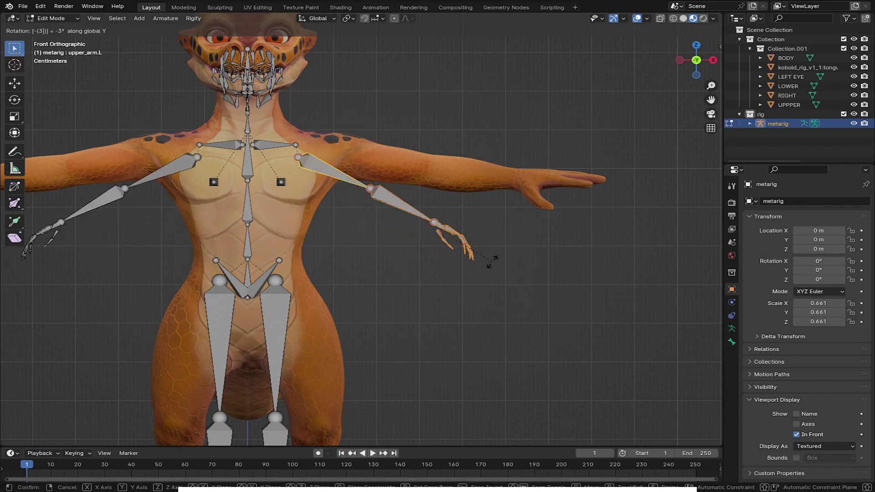
{"action": "type", "text": "5"}
{"action": "key", "text": "Return"}
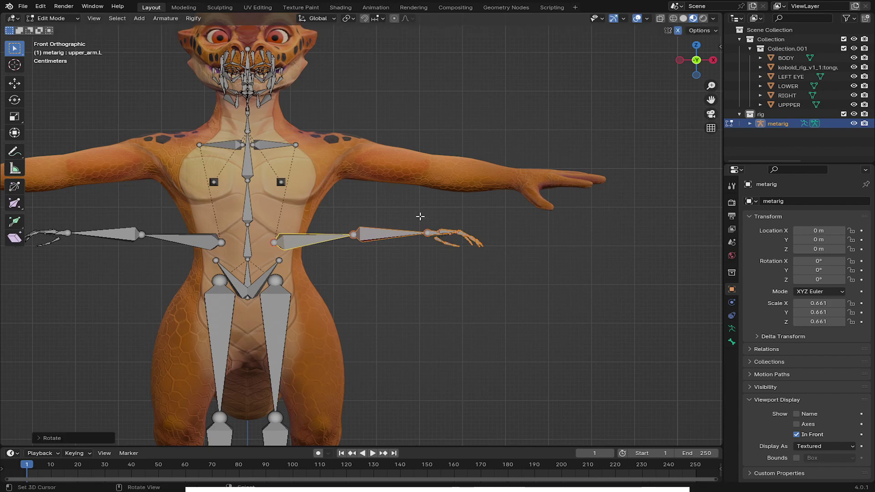
- Move the left arm bone chain up and outward in front view so it lies inside the mesh's arm
{"action": "scroll", "coordinate": [420, 216], "scroll_direction": "down", "scroll_amount": 2}
{"action": "key", "text": "g"}
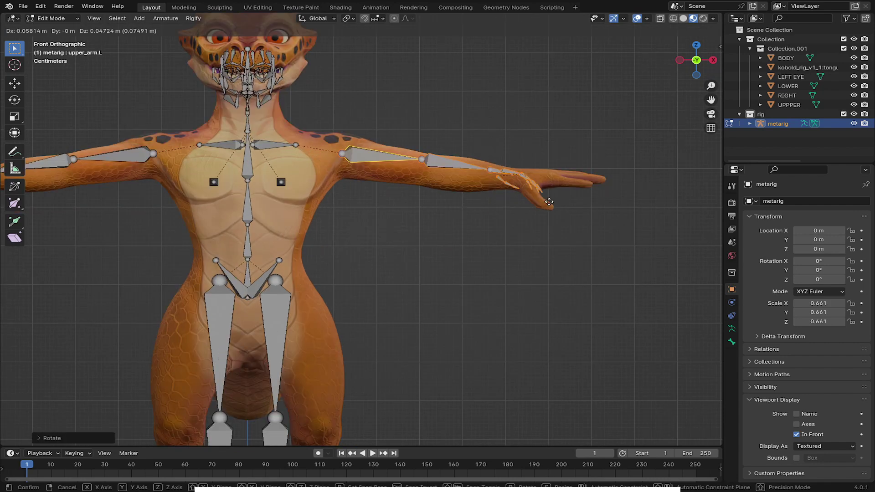
{"action": "left_click", "coordinate": [464, 200]}
{"action": "scroll", "coordinate": [324, 111], "scroll_direction": "up", "scroll_amount": 2}
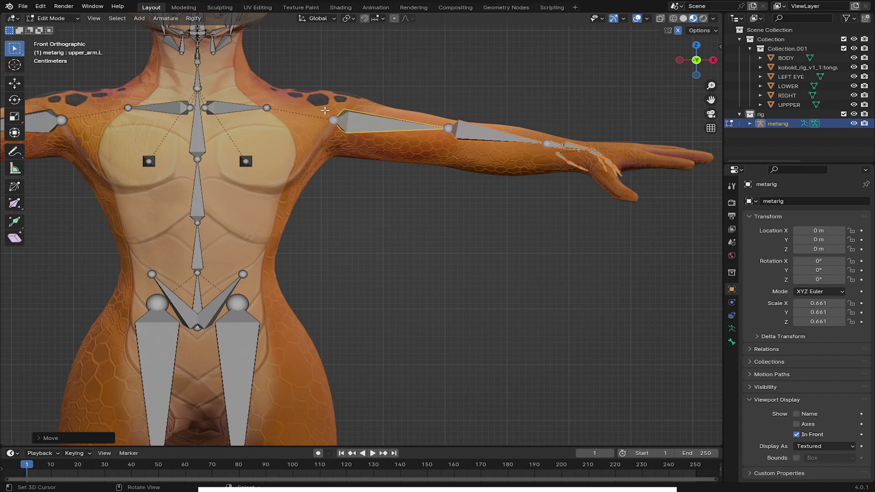
{"action": "key", "text": "g"}
{"action": "left_click", "coordinate": [423, 162]}
- Select all metarig bones in top view and move them forward along the Y axis to line up with the body and arms
{"action": "middle_click_drag", "start_coordinate": [423, 149], "coordinate": [413, 174], "text": "shift"}
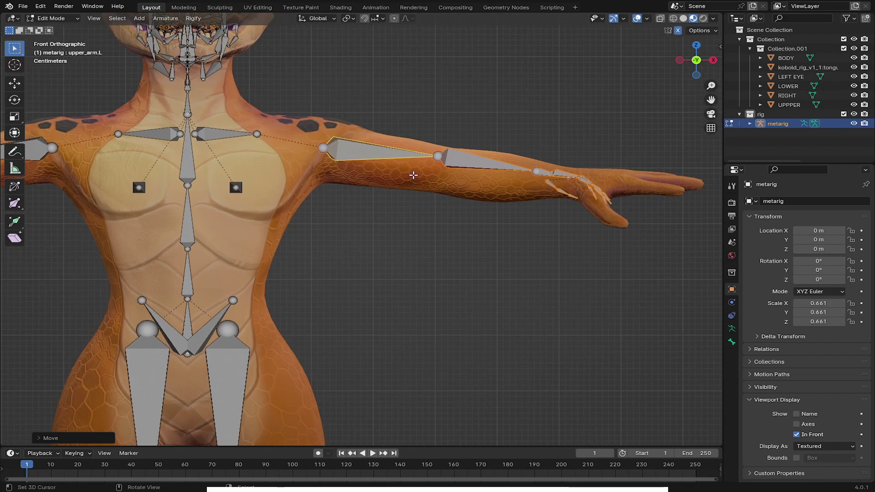
{"action": "key", "text": "KP_7"}
{"action": "key", "text": "a"}
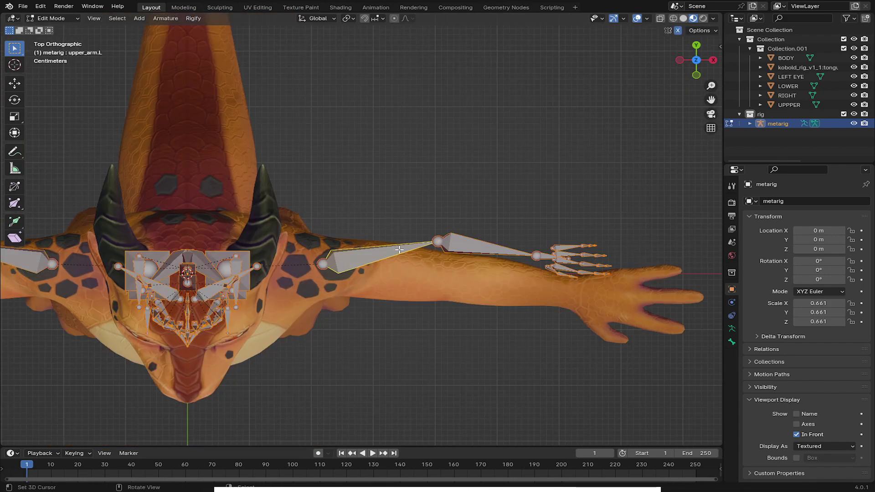
{"action": "scroll", "coordinate": [407, 219], "scroll_direction": "down", "scroll_amount": 3}
{"action": "scroll", "coordinate": [374, 263], "scroll_direction": "up", "scroll_amount": 2}
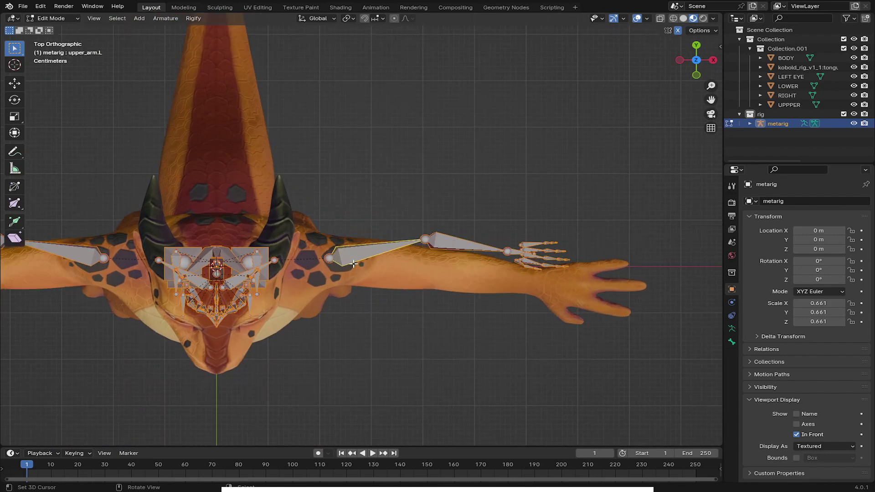
{"action": "key", "text": "g"}
{"action": "key", "text": "y"}
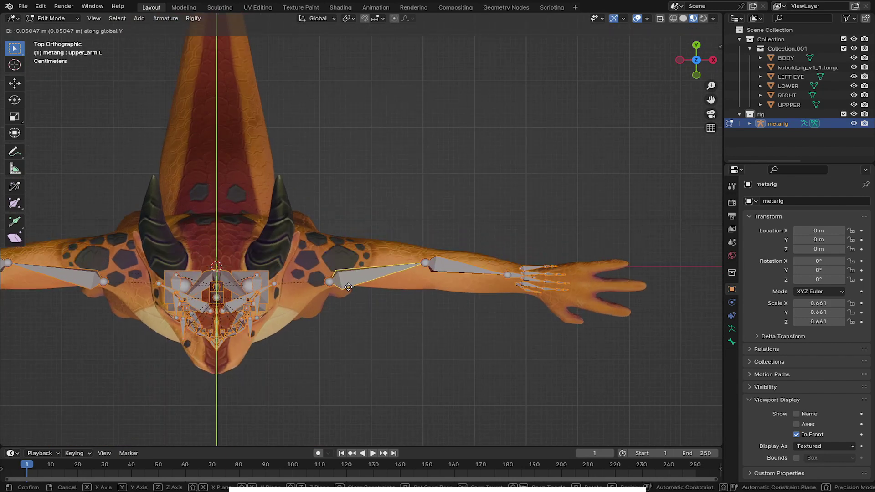
{"action": "left_click", "coordinate": [348, 281]}
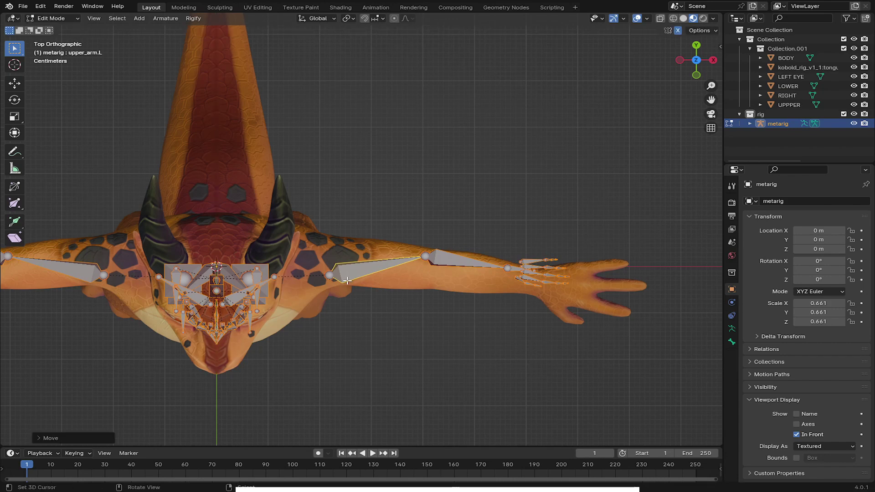
- Select the wrist joint and left hand bones in top view and move them toward the mesh's hand
{"action": "scroll", "coordinate": [347, 280], "scroll_direction": "up", "scroll_amount": 2}
{"action": "middle_click_drag", "start_coordinate": [480, 280], "coordinate": [334, 244], "text": "shift"}
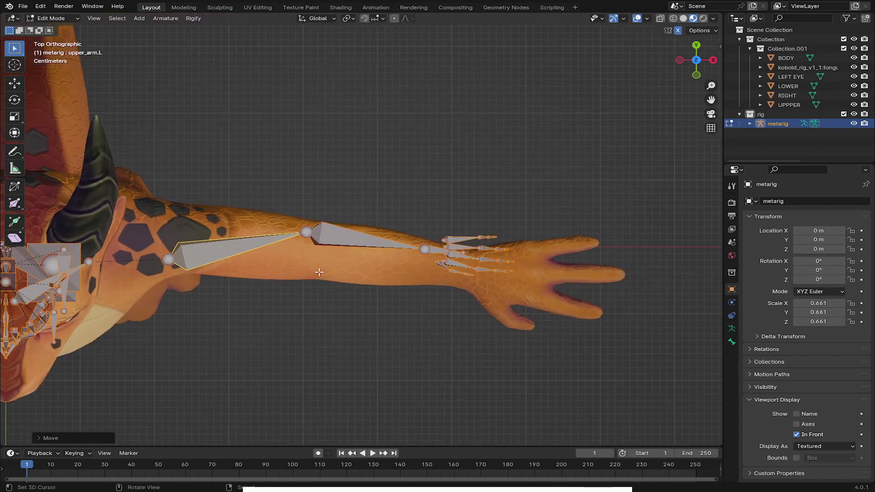
{"action": "scroll", "coordinate": [445, 259], "scroll_direction": "up", "scroll_amount": 2}
{"action": "left_click", "coordinate": [445, 258]}
{"action": "left_click_drag", "start_coordinate": [425, 201], "coordinate": [527, 322]}
{"action": "middle_click_drag", "start_coordinate": [527, 322], "coordinate": [413, 296], "text": "shift"}
{"action": "key", "text": "g"}
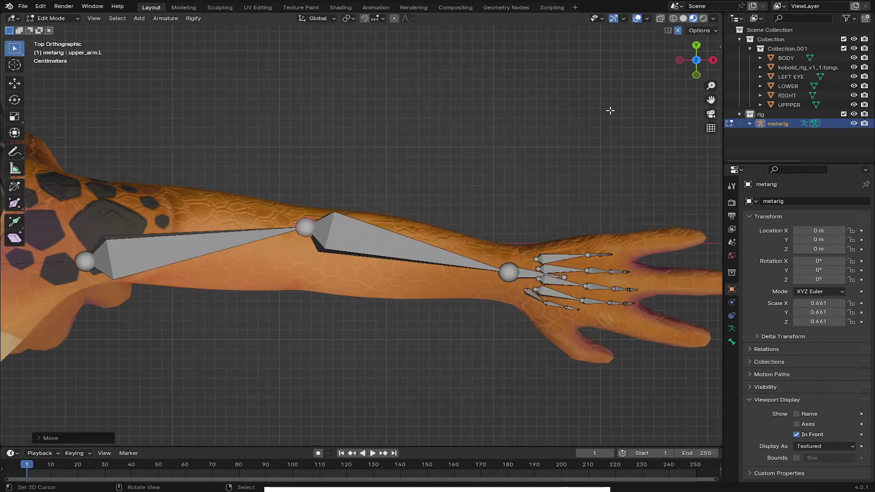
- Turn on the display of bone axes for the metarig armature
{"action": "left_click", "coordinate": [731, 329]}
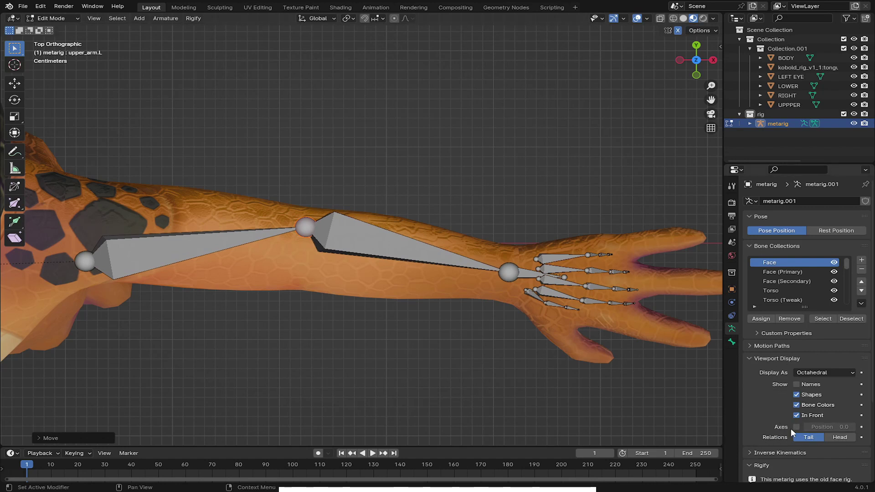
{"action": "left_click", "coordinate": [796, 427]}
- Select the left leg's thigh, shin and foot bones and move them outward about 0.078 m along X into the mesh's leg
{"action": "key", "text": "KP_3"}
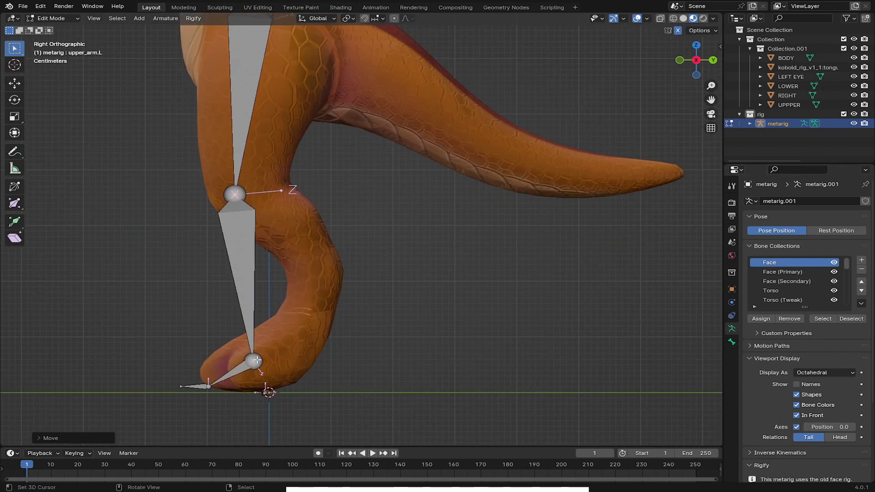
{"action": "left_click_drag", "start_coordinate": [109, 328], "coordinate": [304, 410]}
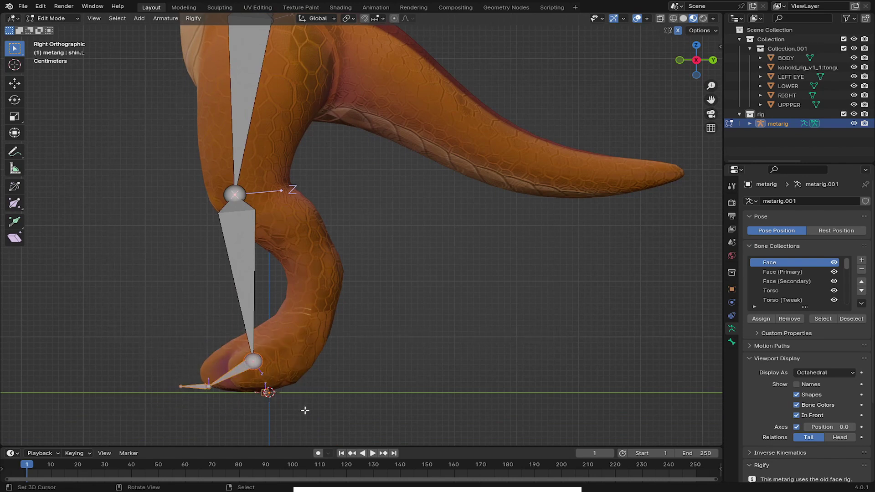
{"action": "scroll", "coordinate": [246, 378], "scroll_direction": "down", "scroll_amount": 4}
{"action": "middle_click_drag", "start_coordinate": [252, 365], "coordinate": [360, 359]}
{"action": "right_click", "coordinate": [336, 146]}
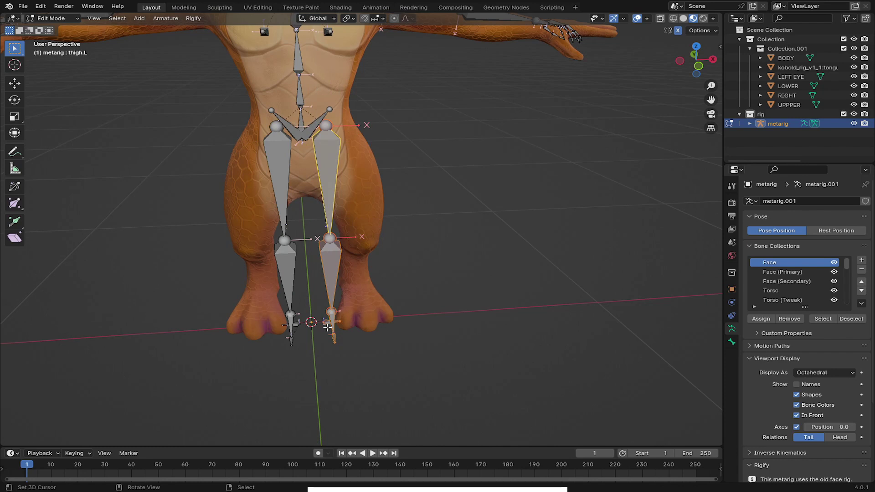
{"action": "key", "text": "KP_1"}
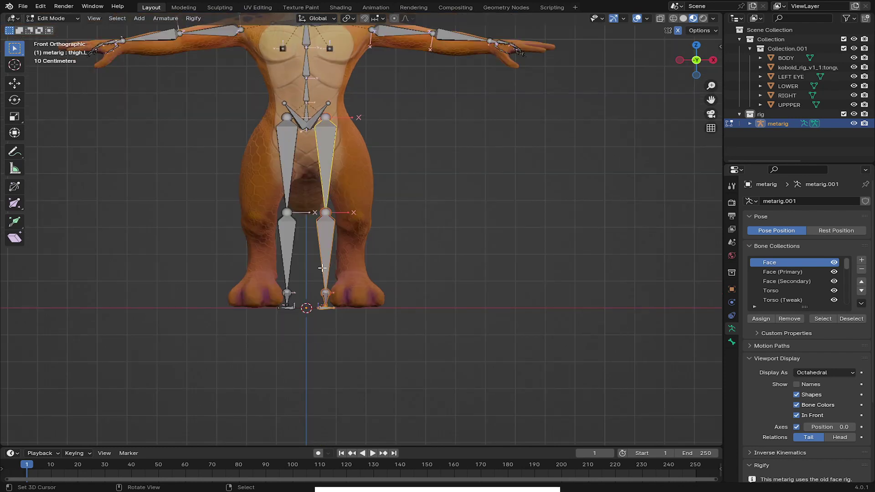
{"action": "key", "text": "g"}
{"action": "key", "text": "x"}
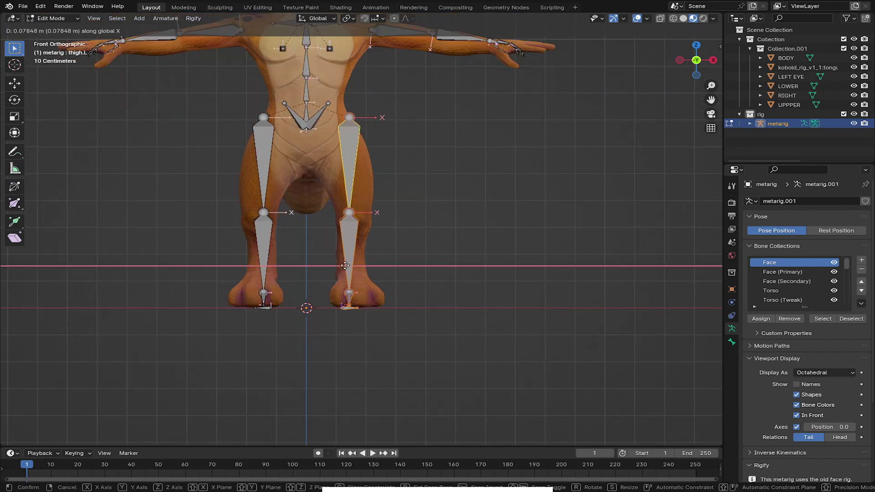
{"action": "left_click", "coordinate": [345, 265]}
- Select the ankle joint with the foot, toe and heel bones and move them back about 0.05 m along global Y
{"action": "middle_click_drag", "start_coordinate": [345, 266], "coordinate": [295, 278]}
{"action": "key", "text": "KP_3"}
{"action": "scroll", "coordinate": [333, 270], "scroll_direction": "up", "scroll_amount": 4}
{"action": "scroll", "coordinate": [294, 275], "scroll_direction": "down", "scroll_amount": 3}
{"action": "middle_click_drag", "start_coordinate": [276, 224], "coordinate": [276, 231], "text": "shift"}
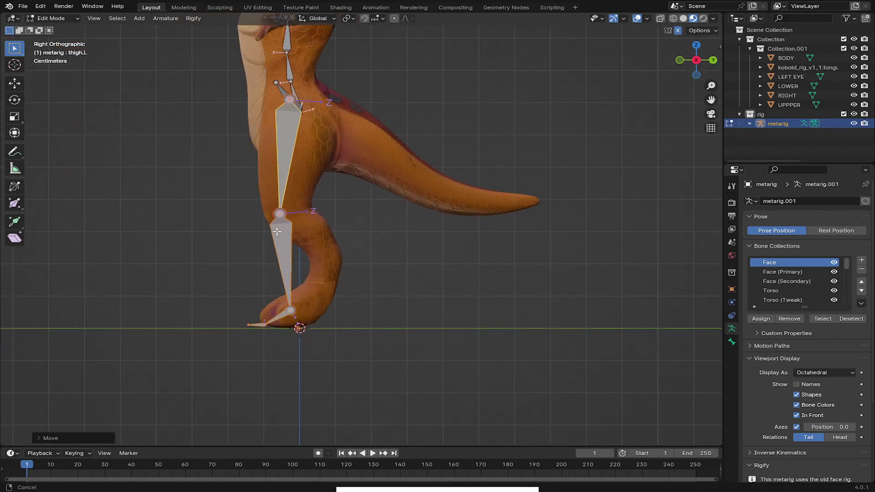
{"action": "scroll", "coordinate": [276, 268], "scroll_direction": "up", "scroll_amount": 2}
{"action": "middle_click_drag", "start_coordinate": [241, 337], "coordinate": [238, 285], "text": "shift"}
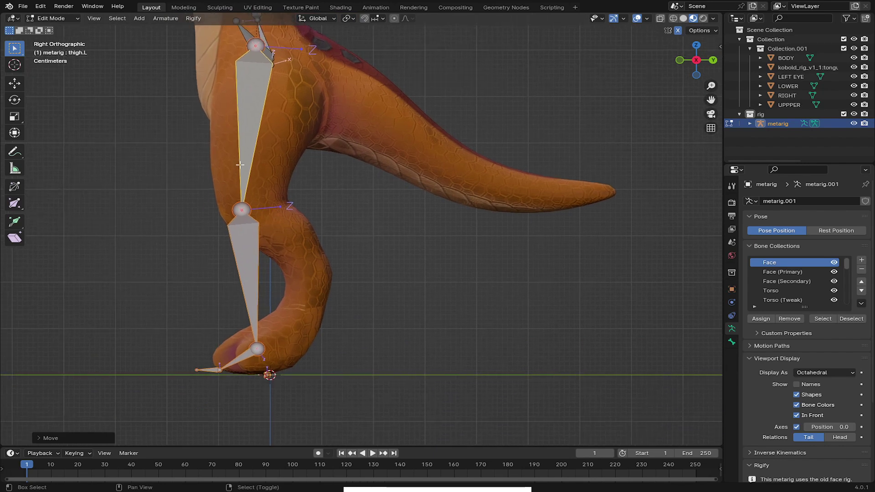
{"action": "left_click", "coordinate": [258, 353]}
{"action": "middle_click_drag", "start_coordinate": [258, 354], "coordinate": [366, 423]}
{"action": "key", "text": "b"}
{"action": "left_click_drag", "start_coordinate": [199, 391], "coordinate": [302, 436]}
{"action": "key", "text": "KP_3"}
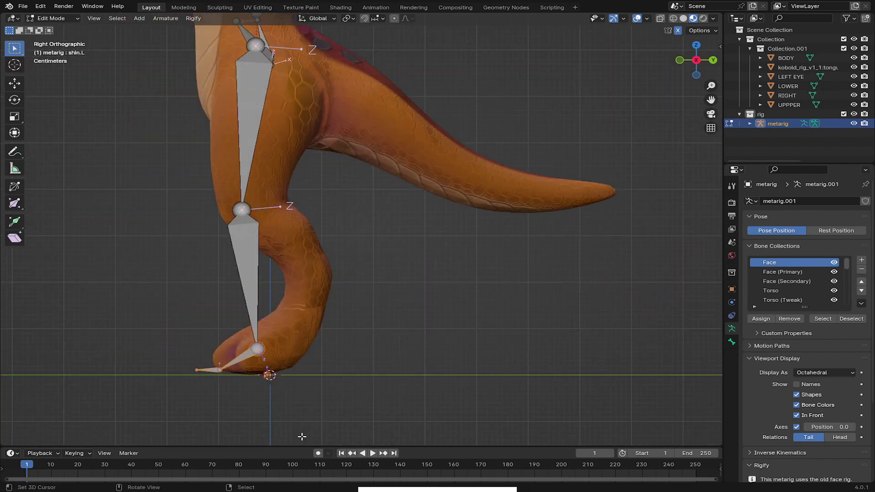
{"action": "key", "text": "g"}
{"action": "key", "text": "x"}
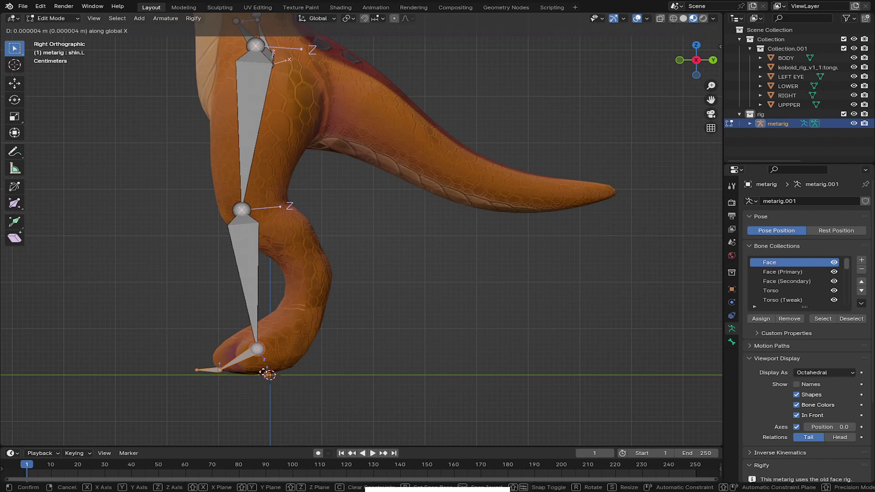
{"action": "key", "text": "y"}
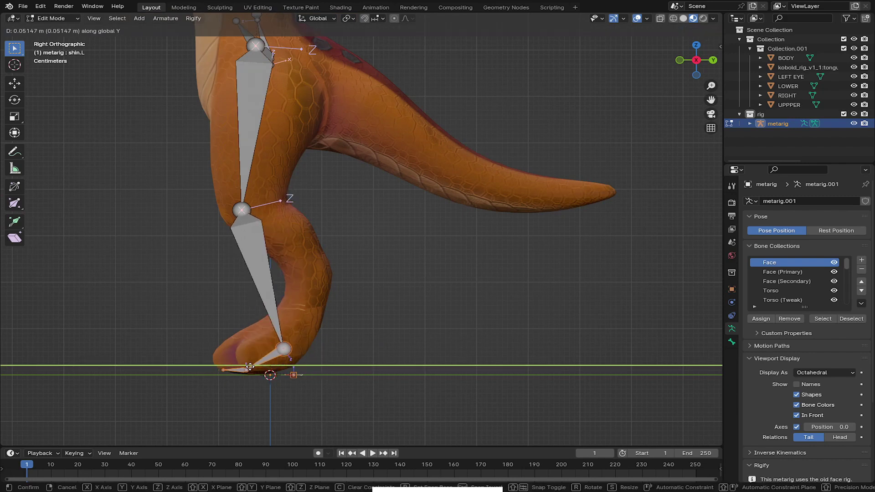
{"action": "left_click", "coordinate": [250, 367]}
- Move the left knee joint slightly backward in side view to sit better inside the mesh's knee
{"action": "right_click", "coordinate": [243, 211]}
{"action": "key", "text": "g"}
{"action": "left_click", "coordinate": [255, 213]}
- Move the left thigh's upper joint inward and slightly down in front view to fit the mesh's hip
{"action": "middle_click_drag", "start_coordinate": [255, 213], "coordinate": [255, 334], "text": "shift"}
{"action": "key", "text": "KP_1"}
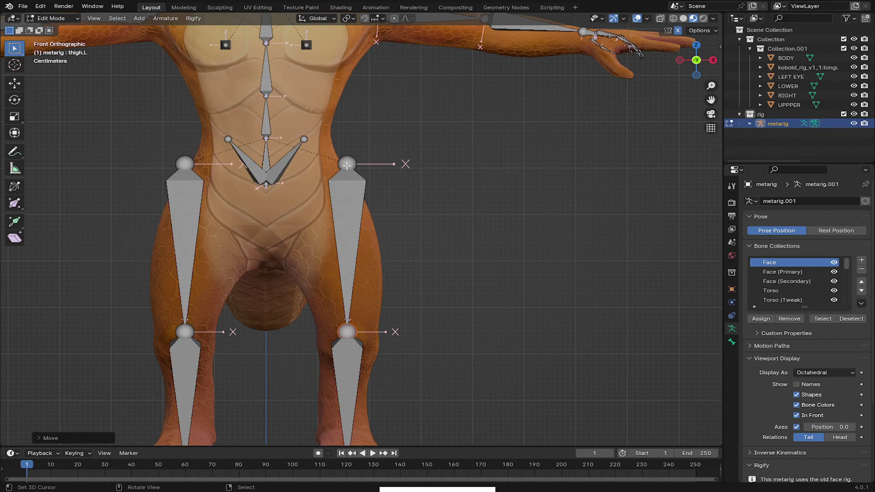
{"action": "key", "text": "g"}
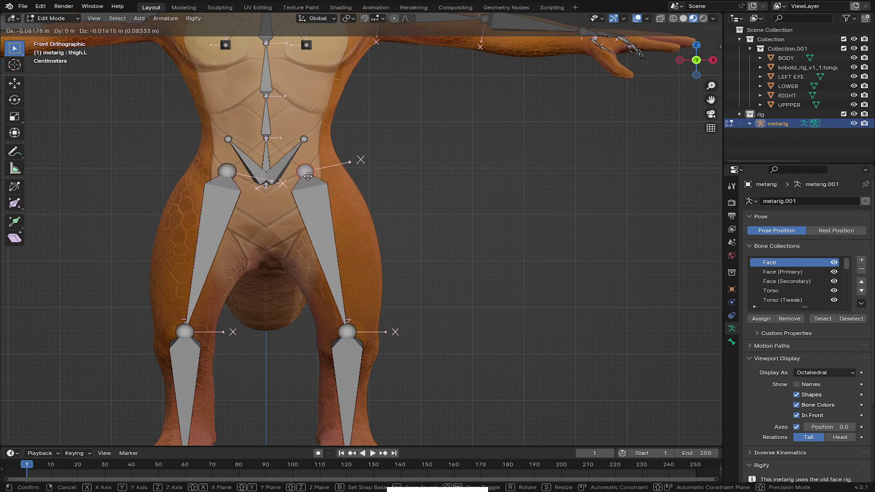
{"action": "left_click", "coordinate": [326, 188]}
{"action": "left_click", "coordinate": [289, 168]}
{"action": "key", "text": "s"}
{"action": "key", "text": "Escape"}
- Select the pelvis bones, scale them up to about 1.25, and reposition them within the mesh's hips
{"action": "key", "text": "b"}
{"action": "left_click_drag", "start_coordinate": [213, 123], "coordinate": [319, 196]}
{"action": "key", "text": "s"}
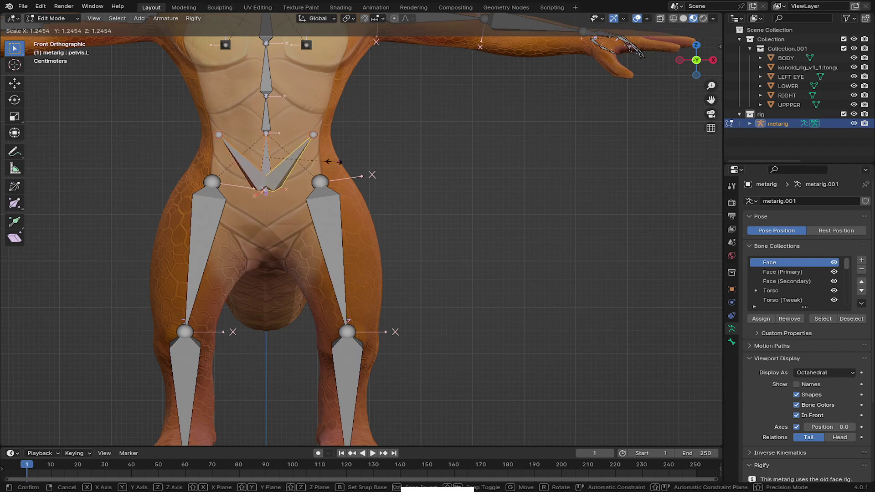
{"action": "left_click", "coordinate": [334, 160]}
{"action": "key", "text": "g"}
{"action": "left_click", "coordinate": [333, 170]}
{"action": "right_click_drag", "start_coordinate": [347, 332], "coordinate": [349, 338]}
- Move the outer end of the left shoulder bone outward until it nearly meets the upper arm joint
{"action": "scroll", "coordinate": [315, 201], "scroll_direction": "down", "scroll_amount": 2}
{"action": "scroll", "coordinate": [333, 189], "scroll_direction": "up", "scroll_amount": 4}
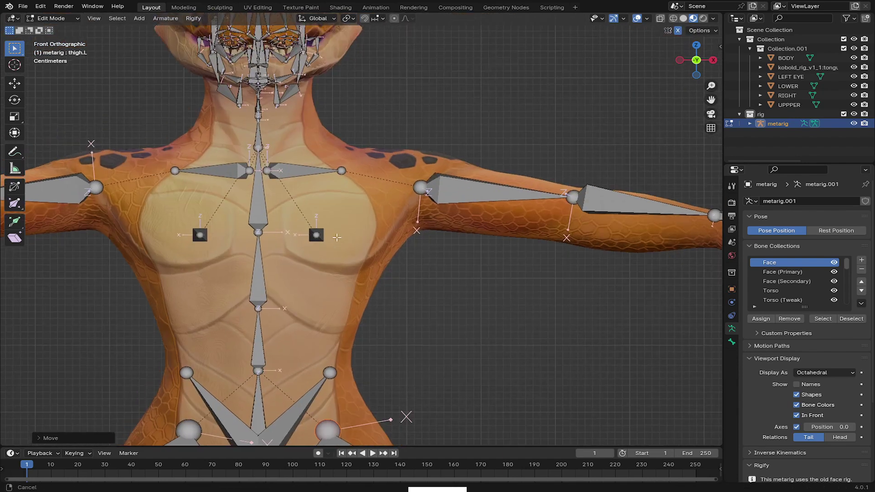
{"action": "key", "text": "g"}
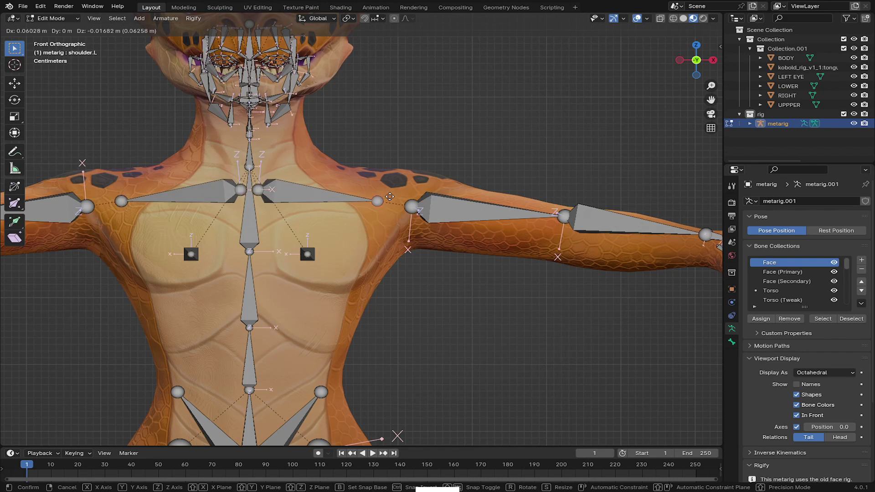
{"action": "left_click", "coordinate": [401, 201]}
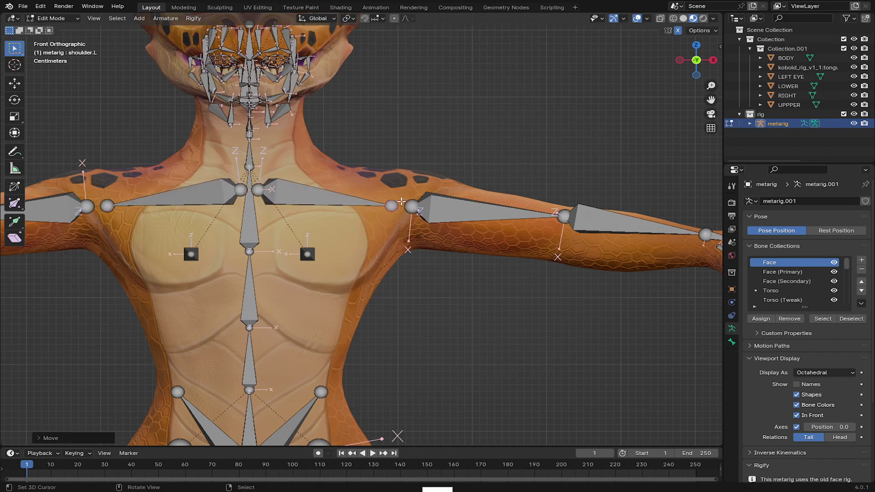
- Examine how the left arm and finger bones line up with the mesh's hand and fingers
{"action": "middle_click_drag", "start_coordinate": [308, 175], "coordinate": [332, 219], "text": "shift"}
{"action": "scroll", "coordinate": [398, 406], "scroll_direction": "down", "scroll_amount": 4}
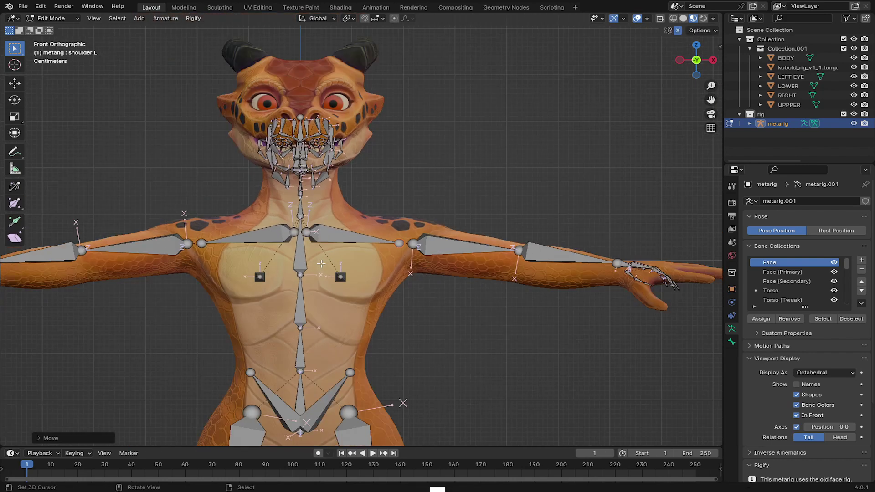
{"action": "middle_click_drag", "start_coordinate": [411, 368], "coordinate": [377, 343], "text": "shift"}
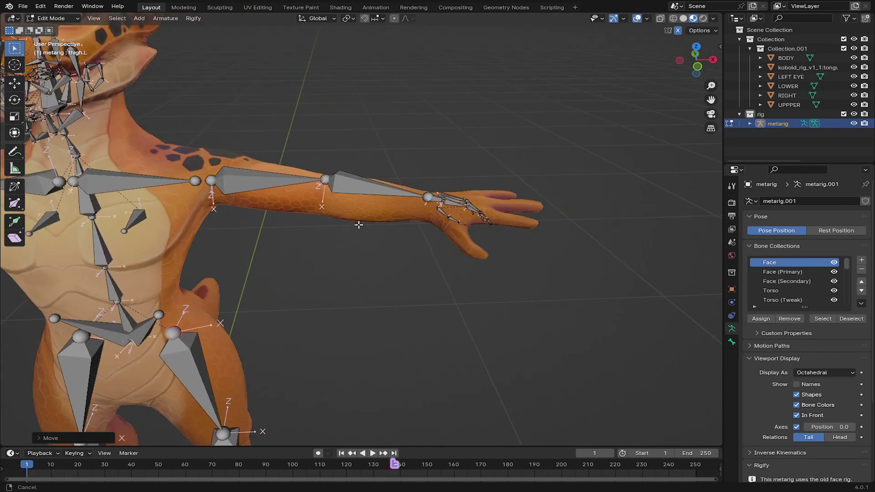
{"action": "middle_click_drag", "start_coordinate": [357, 225], "coordinate": [338, 229]}
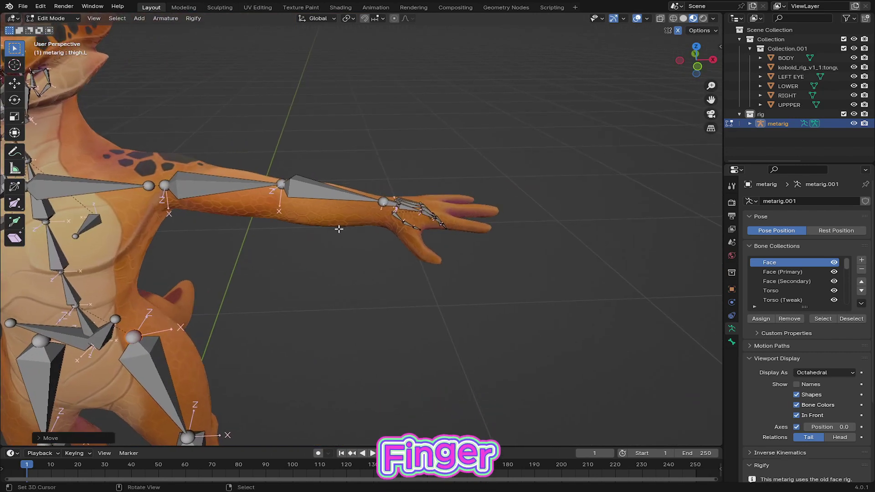
{"action": "scroll", "coordinate": [338, 229], "scroll_direction": "up", "scroll_amount": 2}
{"action": "middle_click_drag", "start_coordinate": [564, 192], "coordinate": [503, 199], "text": "shift"}
{"action": "scroll", "coordinate": [504, 199], "scroll_direction": "up", "scroll_amount": 8}
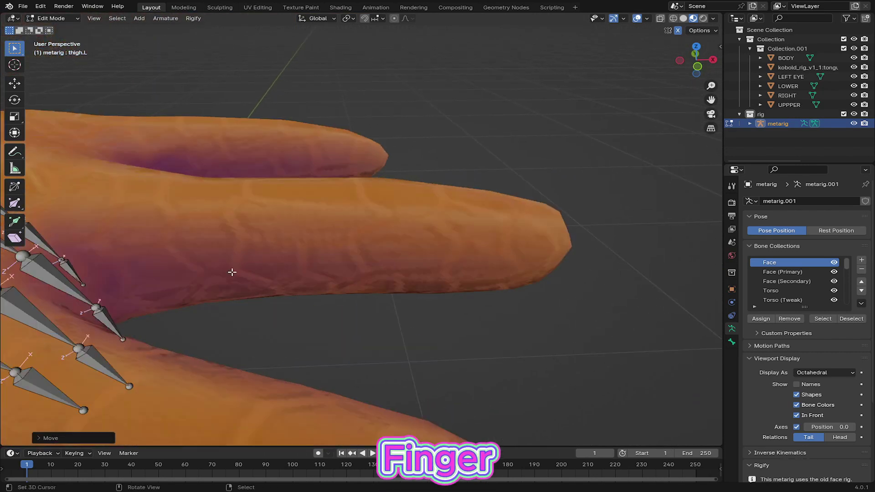
{"action": "scroll", "coordinate": [496, 205], "scroll_direction": "down", "scroll_amount": 7}
{"action": "middle_click_drag", "start_coordinate": [299, 207], "coordinate": [297, 231]}
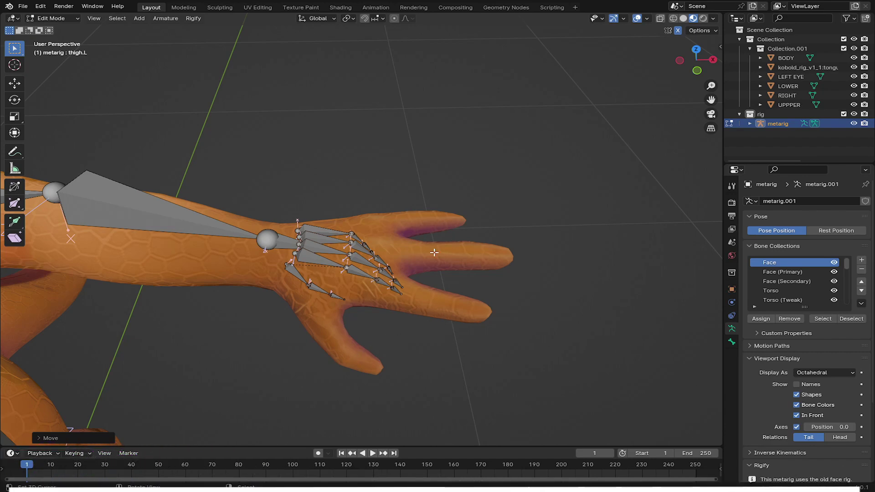
{"action": "middle_click_drag", "start_coordinate": [500, 226], "coordinate": [407, 215]}
- Delete the left hand's palm.04 bone together with its little-finger bones, since the mesh has one finger fewer
{"action": "left_click", "coordinate": [450, 155]}
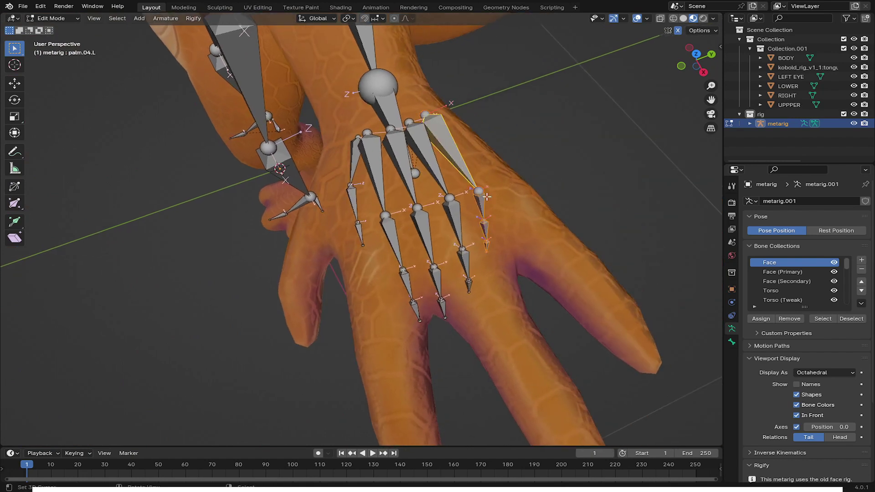
{"action": "scroll", "coordinate": [486, 196], "scroll_direction": "down", "scroll_amount": 2}
{"action": "key", "text": "g"}
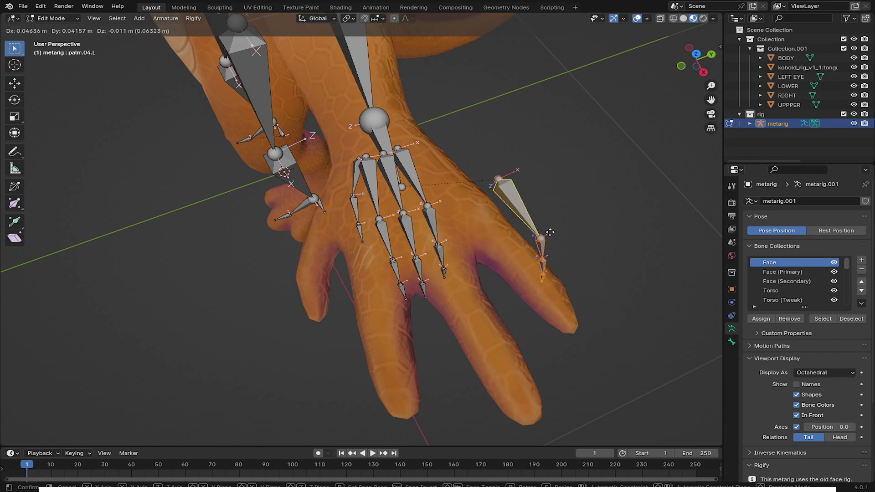
{"action": "key", "text": "Escape"}
{"action": "key", "text": "x"}
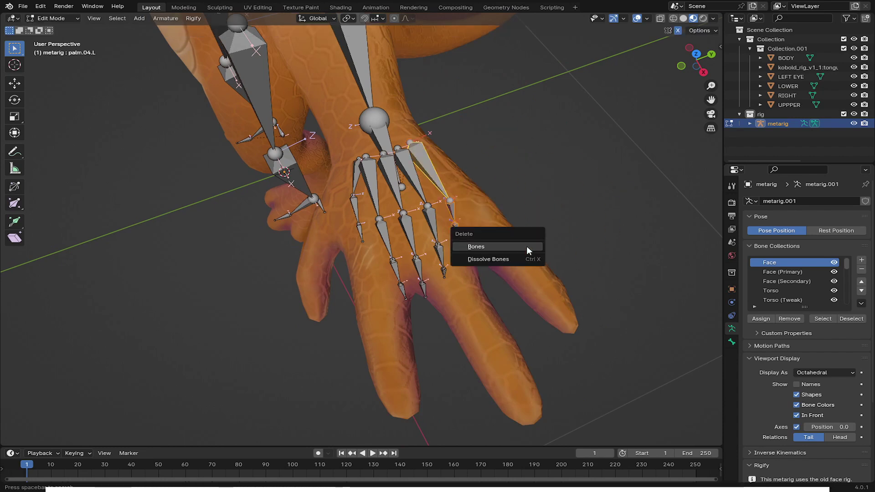
{"action": "left_click", "coordinate": [526, 246]}
- Select all ring, middle and index finger bones of the left hand and rotate them -40° about the global Y axis
{"action": "middle_click_drag", "start_coordinate": [526, 246], "coordinate": [189, 191]}
{"action": "key", "text": "KP_7"}
{"action": "scroll", "coordinate": [406, 203], "scroll_direction": "up", "scroll_amount": 5}
{"action": "middle_click_drag", "start_coordinate": [347, 191], "coordinate": [353, 237]}
{"action": "left_click", "coordinate": [348, 195]}
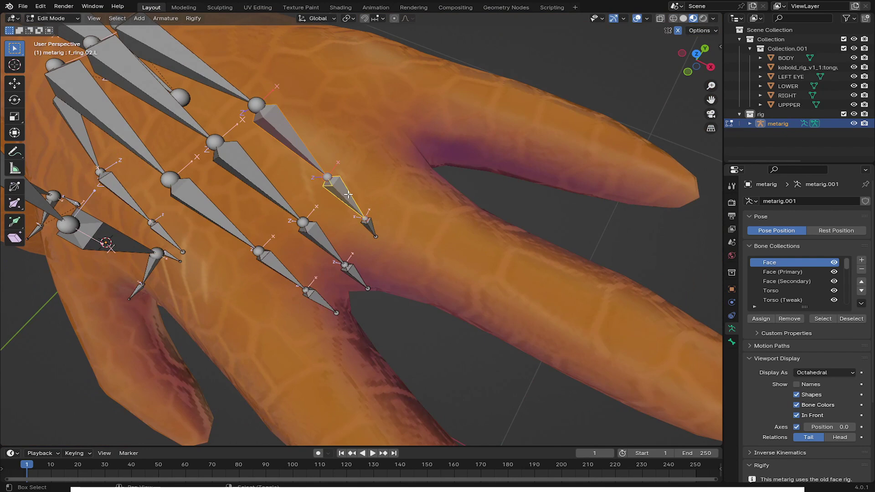
{"action": "left_click", "coordinate": [372, 230], "text": "shift"}
{"action": "scroll", "coordinate": [387, 225], "scroll_direction": "down", "scroll_amount": 5}
{"action": "middle_click_drag", "start_coordinate": [417, 222], "coordinate": [428, 197]}
{"action": "scroll", "coordinate": [387, 219], "scroll_direction": "up", "scroll_amount": 3}
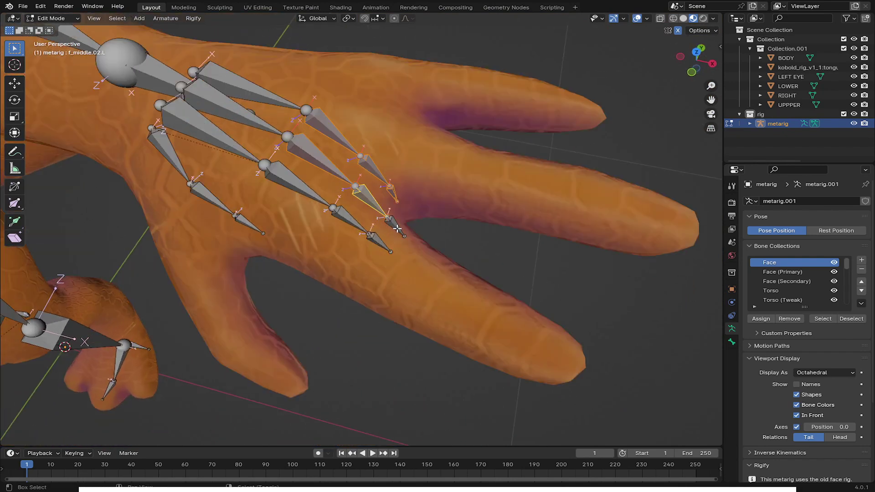
{"action": "left_click", "coordinate": [308, 183]}
{"action": "middle_click_drag", "start_coordinate": [308, 184], "coordinate": [418, 249]}
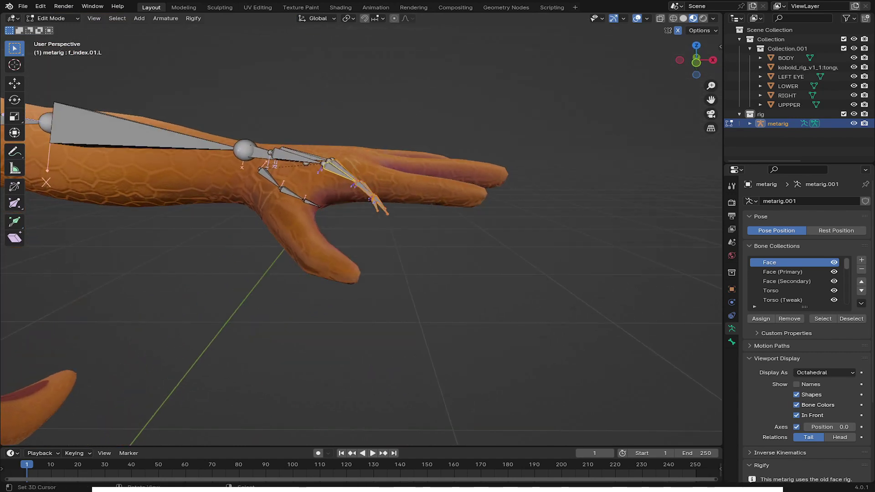
{"action": "key", "text": "r"}
{"action": "type", "text": "y"}
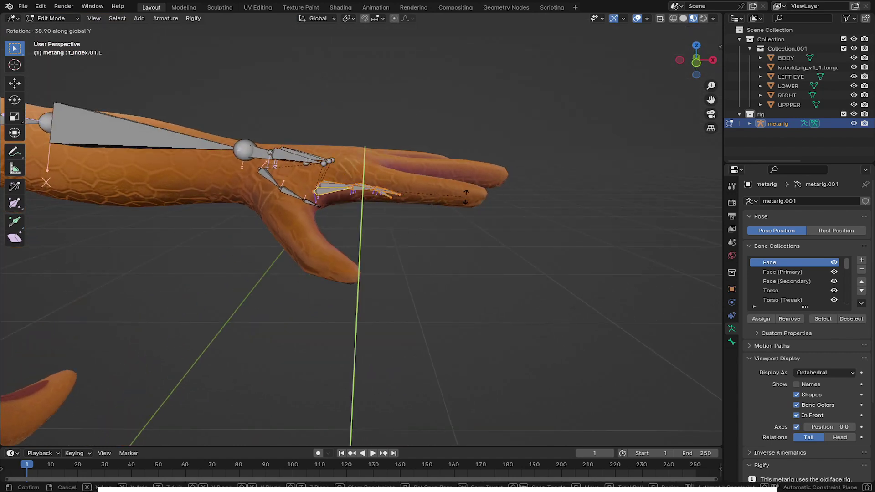
{"action": "type", "text": "-40"}
{"action": "key", "text": "Return"}
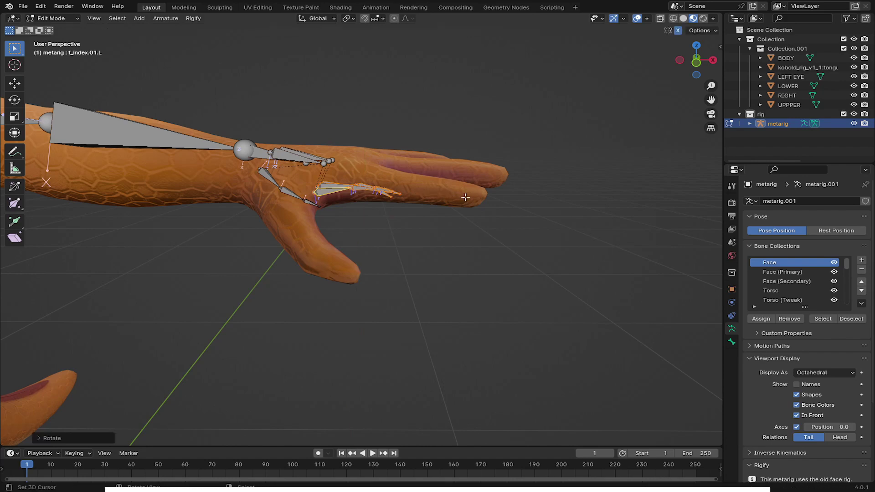
- Move the three selected finger chains outward in top view toward the mesh's fingers
{"action": "key", "text": "KP_7"}
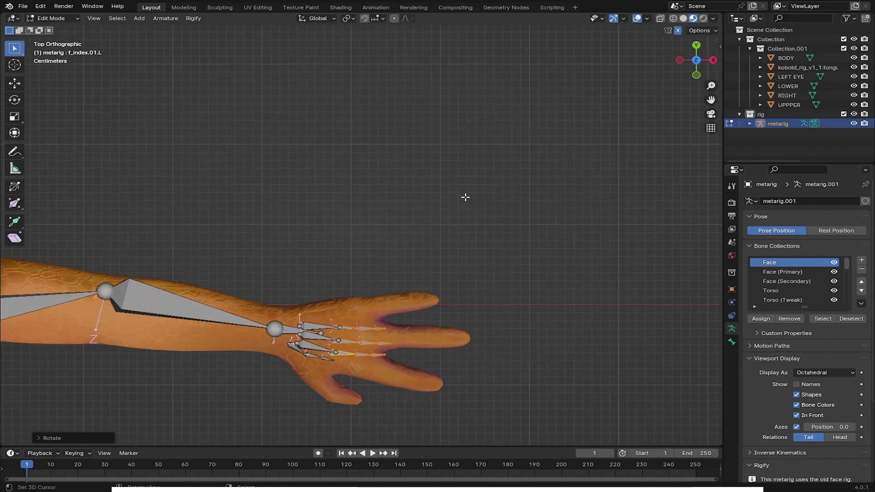
{"action": "scroll", "coordinate": [349, 313], "scroll_direction": "up", "scroll_amount": 6}
{"action": "key", "text": "g"}
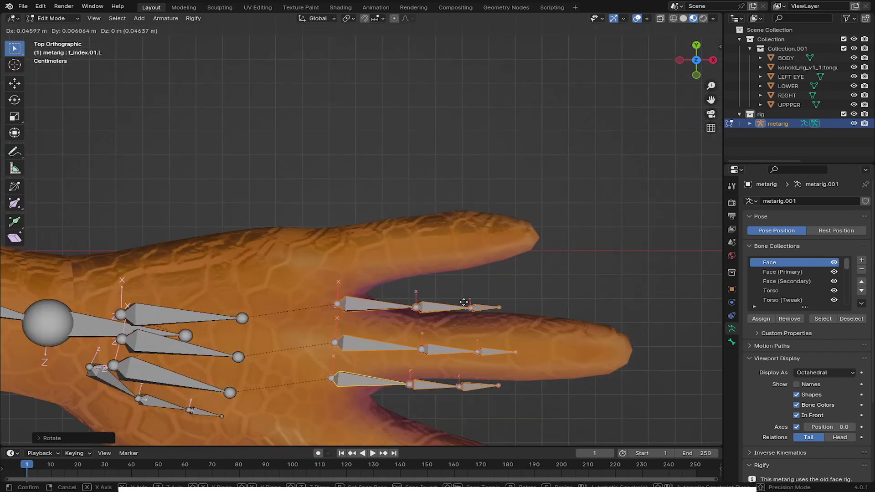
{"action": "right_click", "coordinate": [431, 308]}
- Select the left ring finger chain, then move and rotate it in top view to follow the mesh's outer finger
{"action": "left_click", "coordinate": [376, 315]}
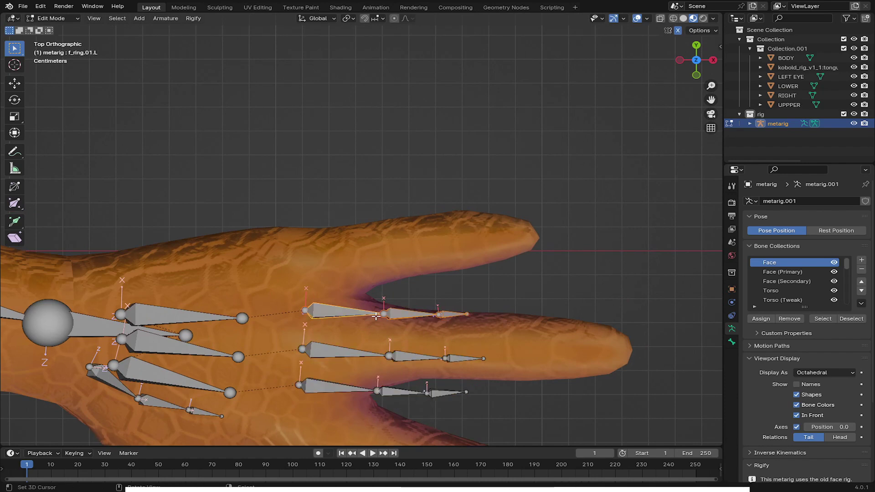
{"action": "key", "text": "g"}
{"action": "left_click", "coordinate": [422, 283]}
{"action": "key", "text": "r"}
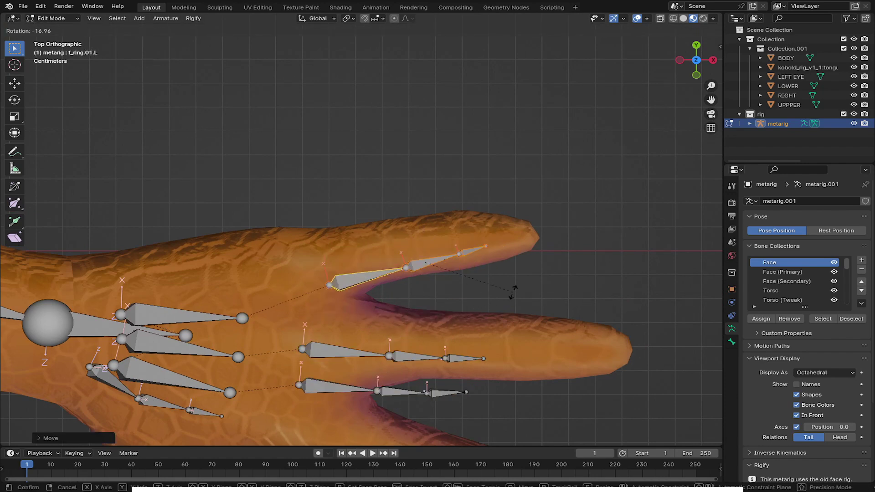
{"action": "left_click", "coordinate": [504, 303]}
{"action": "key", "text": "g"}
{"action": "left_click", "coordinate": [511, 287]}
- Extend the left ring finger's tip to the mesh fingertip and reposition its base and first joint along the outer finger
{"action": "middle_click_drag", "start_coordinate": [498, 240], "coordinate": [467, 262], "text": "shift"}
{"action": "left_click", "coordinate": [466, 263]}
{"action": "scroll", "coordinate": [467, 259], "scroll_direction": "up", "scroll_amount": 2}
{"action": "key", "text": "g"}
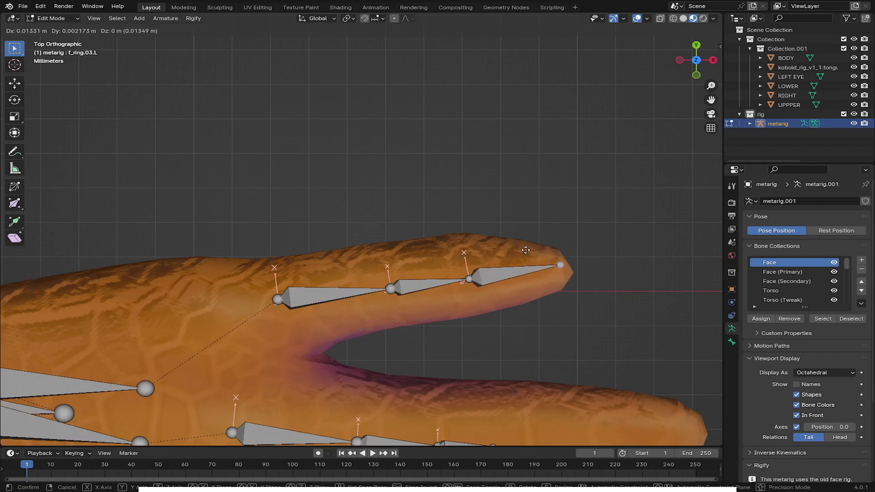
{"action": "left_click", "coordinate": [529, 252]}
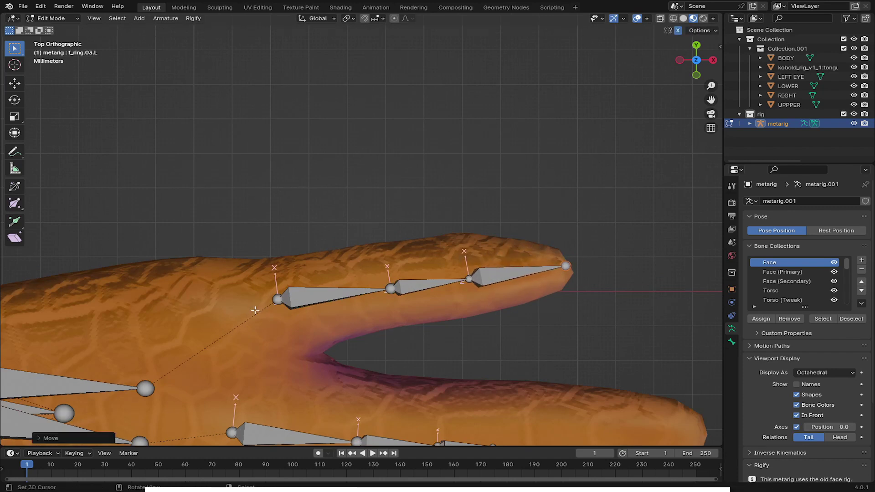
{"action": "key", "text": "g"}
{"action": "left_click", "coordinate": [250, 309]}
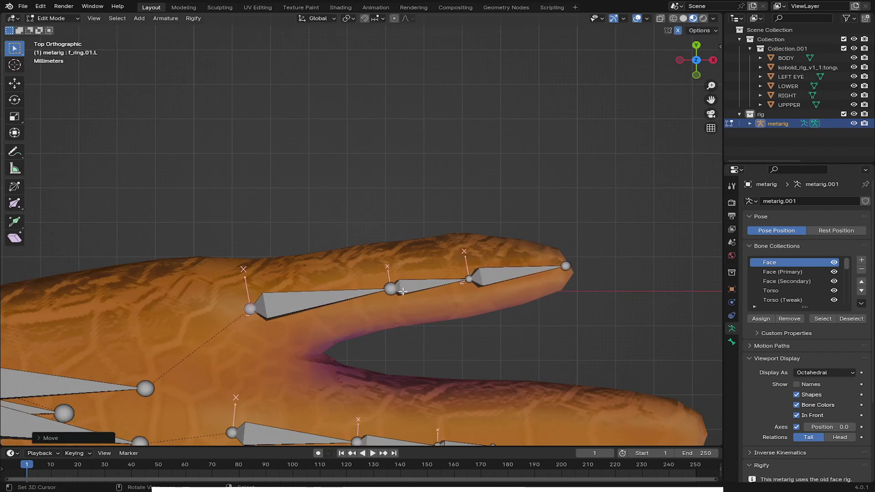
{"action": "left_click", "coordinate": [393, 288]}
{"action": "key", "text": "g"}
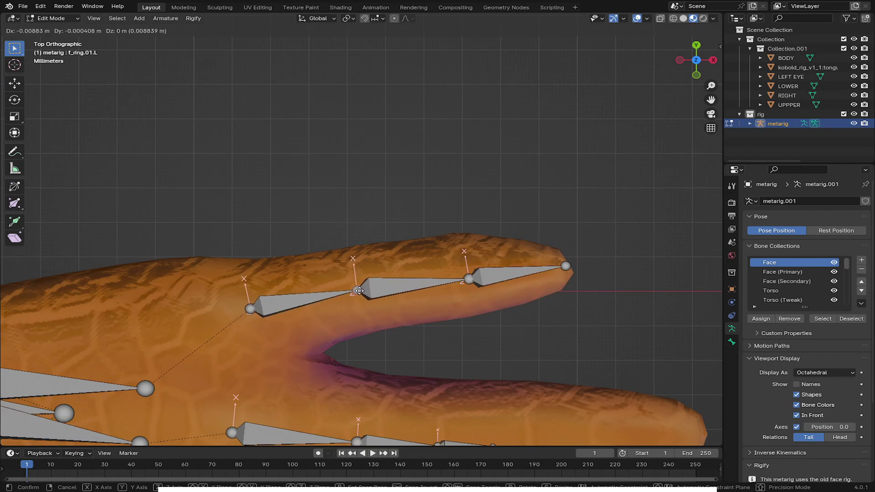
{"action": "left_click", "coordinate": [359, 290]}
- Fit the left middle finger chain to the mesh's middle finger in top view, placing its tip, base and both joints
{"action": "scroll", "coordinate": [356, 297], "scroll_direction": "down", "scroll_amount": 2}
{"action": "middle_click_drag", "start_coordinate": [363, 382], "coordinate": [328, 324], "text": "shift"}
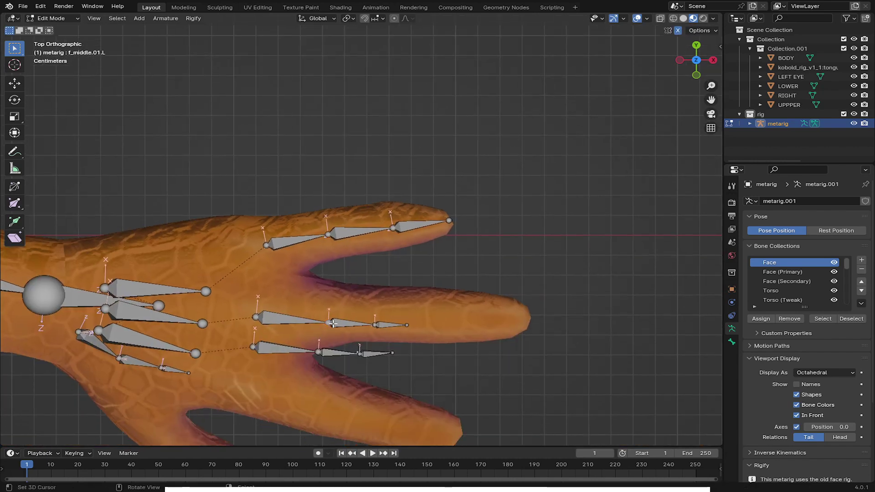
{"action": "key", "text": "g"}
{"action": "left_click", "coordinate": [490, 326]}
{"action": "right_click_drag", "start_coordinate": [373, 311], "coordinate": [274, 310]}
{"action": "right_click_drag", "start_coordinate": [446, 317], "coordinate": [382, 316]}
{"action": "right_click_drag", "start_coordinate": [485, 318], "coordinate": [450, 318]}
- Move and rotate the left index finger chain onto its mesh finger in top view and space its joints along it
{"action": "middle_click_drag", "start_coordinate": [423, 342], "coordinate": [415, 251], "text": "shift"}
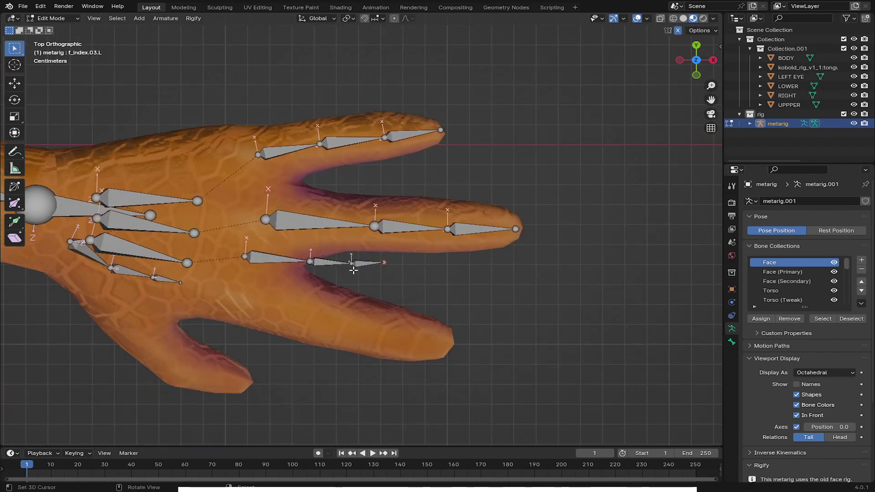
{"action": "key", "text": "l"}
{"action": "key", "text": "g"}
{"action": "left_click", "coordinate": [371, 330]}
{"action": "key", "text": "r"}
{"action": "left_click", "coordinate": [471, 352]}
{"action": "right_click_drag", "start_coordinate": [304, 308], "coordinate": [248, 300]}
{"action": "right_click_drag", "start_coordinate": [376, 329], "coordinate": [326, 319]}
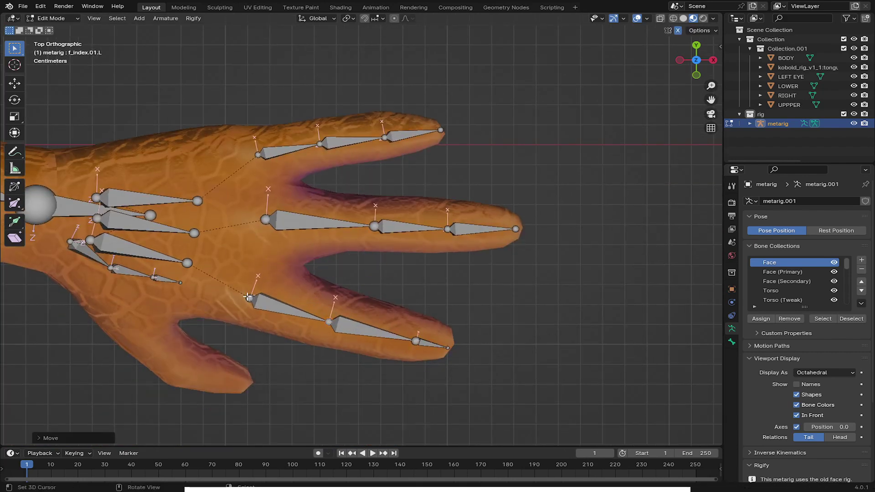
{"action": "right_click_drag", "start_coordinate": [247, 296], "coordinate": [250, 298]}
{"action": "right_click_drag", "start_coordinate": [414, 342], "coordinate": [393, 337]}
{"action": "left_click", "coordinate": [389, 336]}
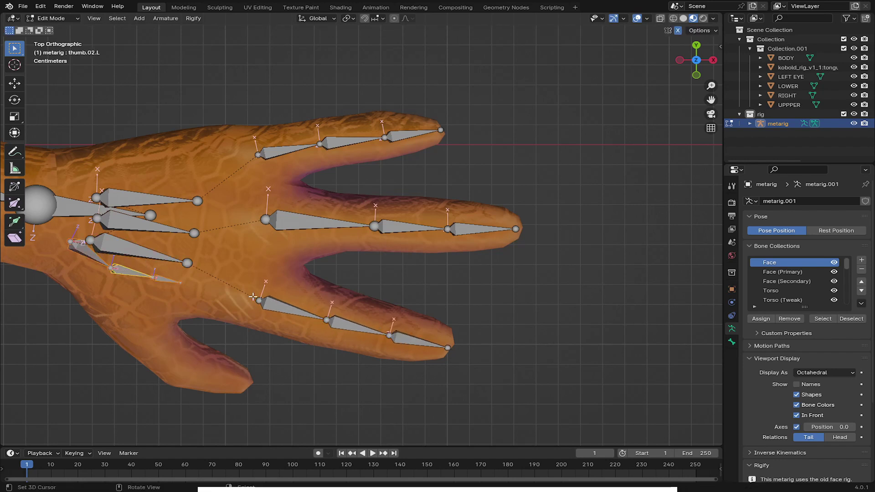
- Move the left thumb chain into the mesh's thumb in top view
{"action": "key", "text": "g"}
{"action": "left_click", "coordinate": [263, 412]}
{"action": "middle_click_drag", "start_coordinate": [233, 384], "coordinate": [337, 323], "text": "shift"}
{"action": "key", "text": "g"}
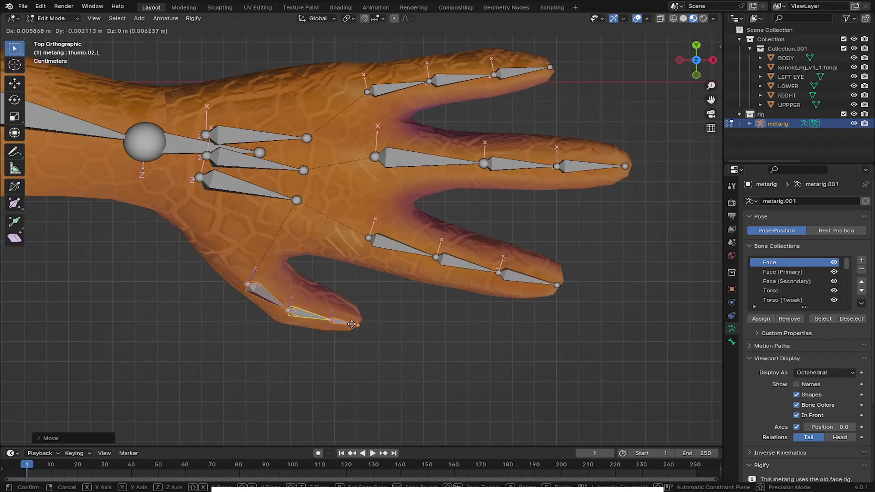
{"action": "left_click", "coordinate": [352, 322]}
- Lower and adjust the left thumb bones in perspective so the chain runs inside the mesh's thumb
{"action": "middle_click_drag", "start_coordinate": [351, 321], "coordinate": [299, 274]}
{"action": "left_click", "coordinate": [306, 201]}
{"action": "key", "text": "g"}
{"action": "left_click", "coordinate": [359, 282]}
{"action": "key", "text": "g"}
{"action": "middle_click_drag", "start_coordinate": [306, 244], "coordinate": [463, 223]}
{"action": "left_click", "coordinate": [303, 240]}
- Select the whole left middle finger chain and raise it along global Z into the mesh's middle finger
{"action": "mouse_move", "coordinate": [566, 180]}
{"action": "middle_mouse_down"}
{"action": "mouse_move", "coordinate": [559, 182]}
{"action": "mouse_move", "coordinate": [571, 180]}
{"action": "middle_mouse_up"}
{"action": "key", "text": "l"}
{"action": "key", "text": "g"}
{"action": "key", "text": "z"}
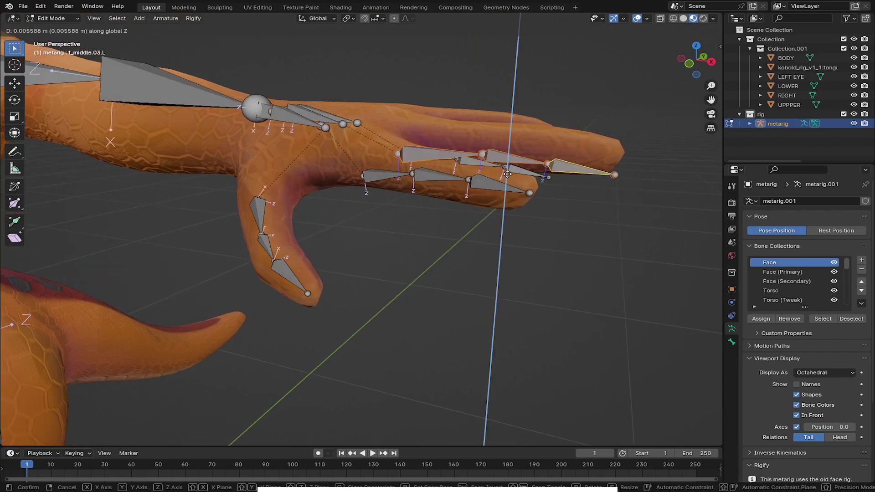
{"action": "left_click", "coordinate": [510, 159]}
- Select the linked left ring finger chain and raise it along global Z into the mesh's outer finger
{"action": "middle_click_drag", "start_coordinate": [510, 158], "coordinate": [491, 190]}
{"action": "key", "text": "l"}
{"action": "key", "text": "g"}
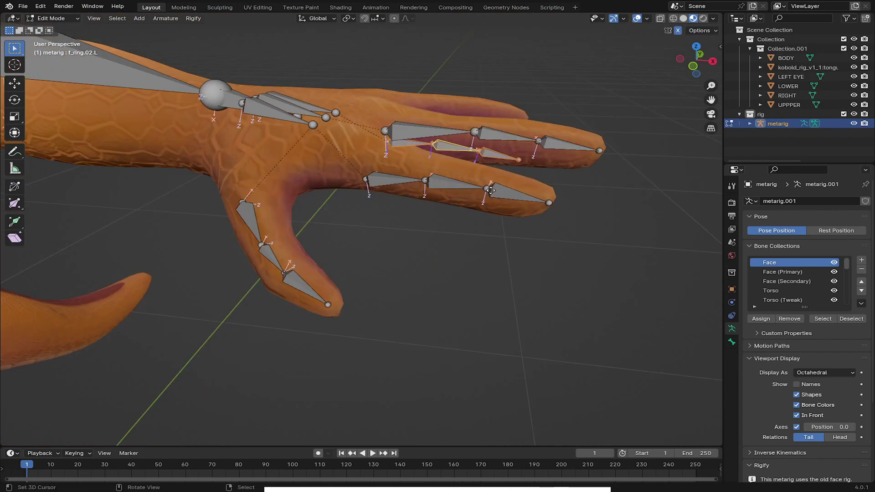
{"action": "key", "text": "z"}
{"action": "left_click", "coordinate": [493, 152]}
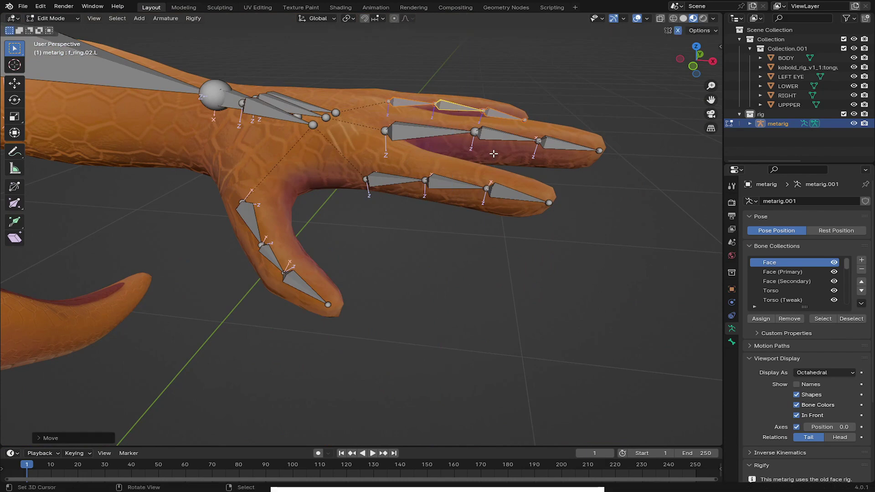
- Turn the armature's In Front display off to check how the finger bones sit in the mesh, and turn it back on
{"action": "middle_click_drag", "start_coordinate": [493, 153], "coordinate": [395, 150]}
{"action": "middle_click_drag", "start_coordinate": [503, 176], "coordinate": [479, 177]}
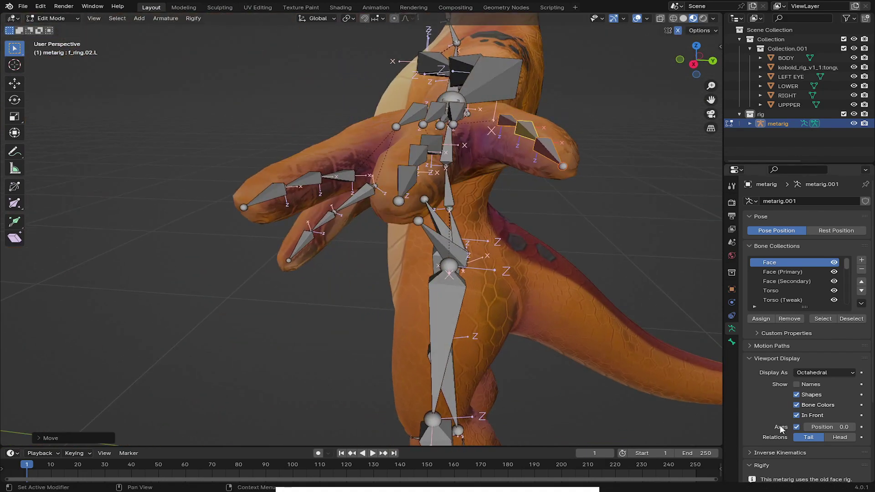
{"action": "left_click", "coordinate": [802, 416]}
{"action": "middle_click_drag", "start_coordinate": [435, 209], "coordinate": [409, 202]}
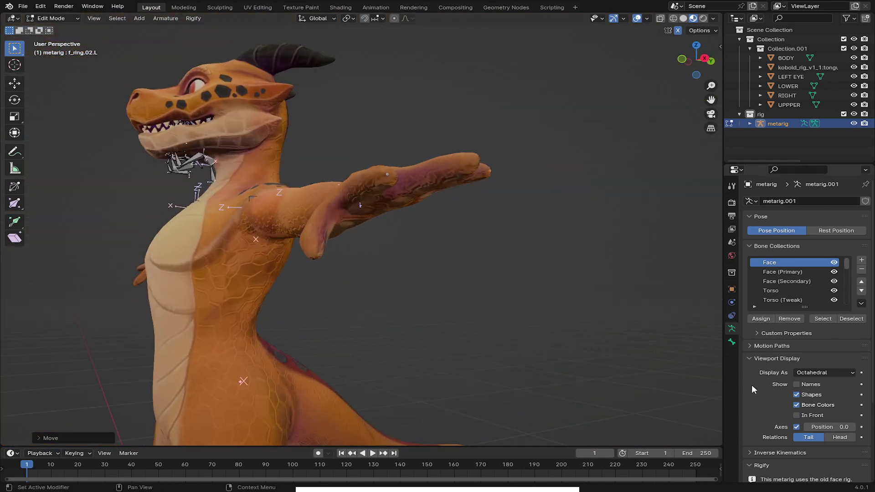
{"action": "left_click", "coordinate": [808, 416]}
{"action": "mouse_move", "coordinate": [603, 248]}
{"action": "middle_mouse_down"}
{"action": "mouse_move", "coordinate": [479, 234]}
{"action": "mouse_move", "coordinate": [574, 305]}
{"action": "mouse_move", "coordinate": [386, 298]}
{"action": "middle_mouse_up"}
- In top view, stretch palm.03.L toward the ring finger's base and shift its wrist end slightly toward the outer hand edge
{"action": "key", "text": "KP_7"}
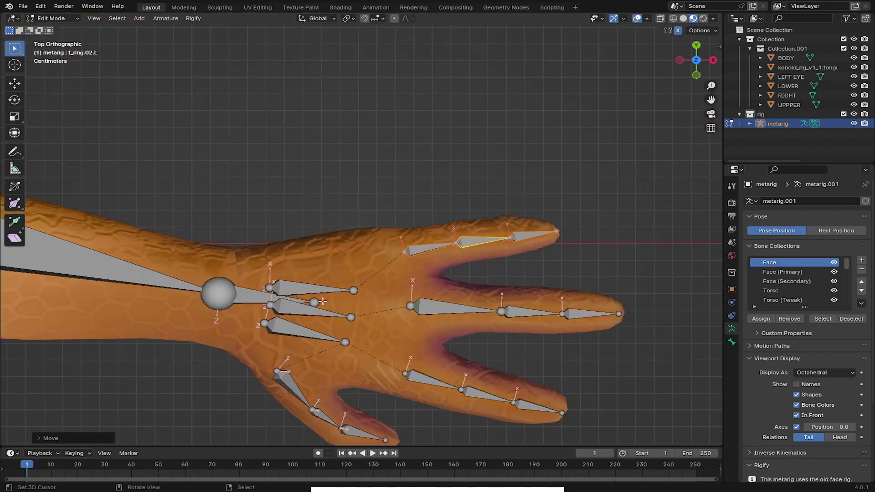
{"action": "middle_click_drag", "start_coordinate": [322, 301], "coordinate": [311, 274], "text": "shift"}
{"action": "right_click_drag", "start_coordinate": [348, 265], "coordinate": [374, 243]}
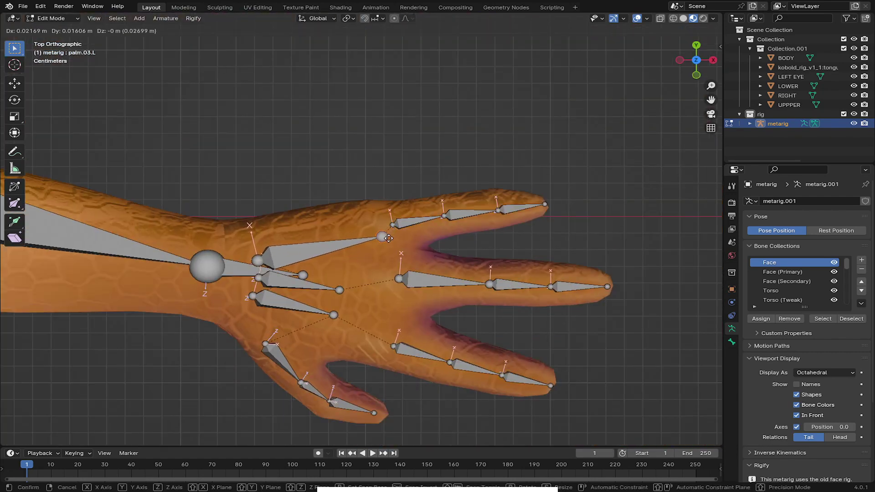
{"action": "left_click_drag", "start_coordinate": [388, 238], "coordinate": [386, 239]}
{"action": "left_click_drag", "start_coordinate": [334, 248], "coordinate": [331, 238]}
- Snap the end of palm.02.L to the base of the left middle finger using the 3D cursor
{"action": "left_click", "coordinate": [342, 288]}
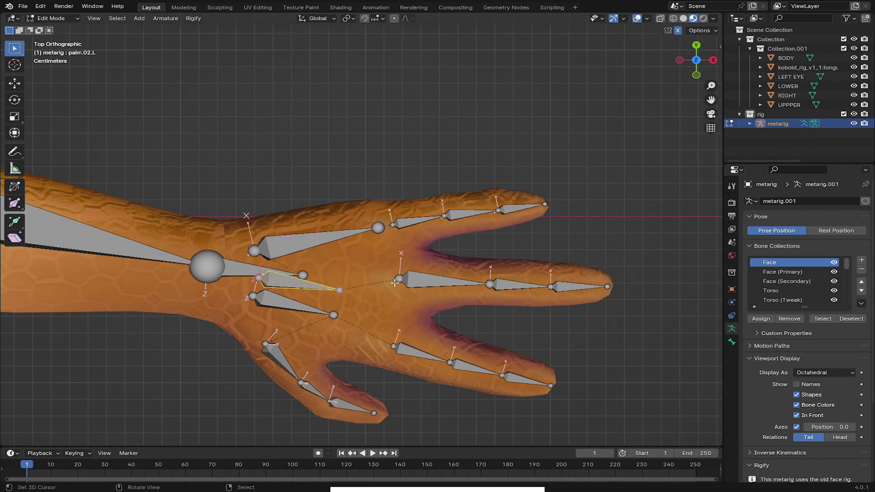
{"action": "key", "text": "shift+s"}
{"action": "left_click", "coordinate": [398, 330]}
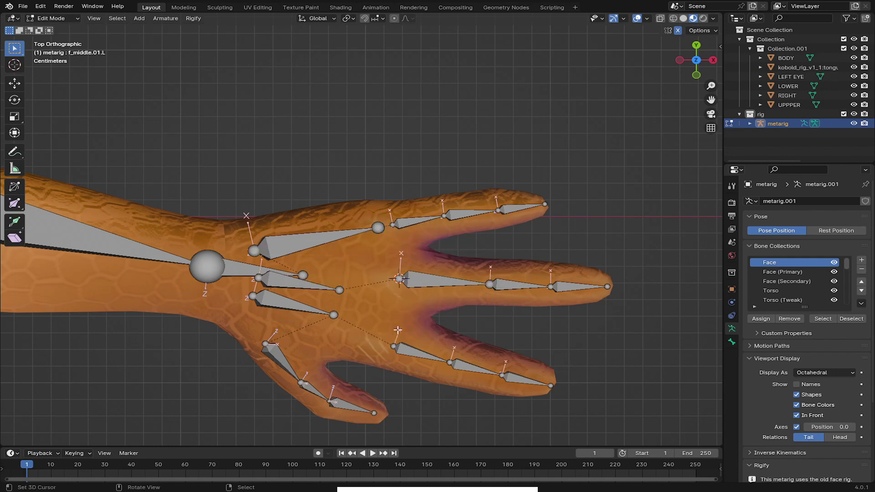
{"action": "key", "text": "shift+s"}
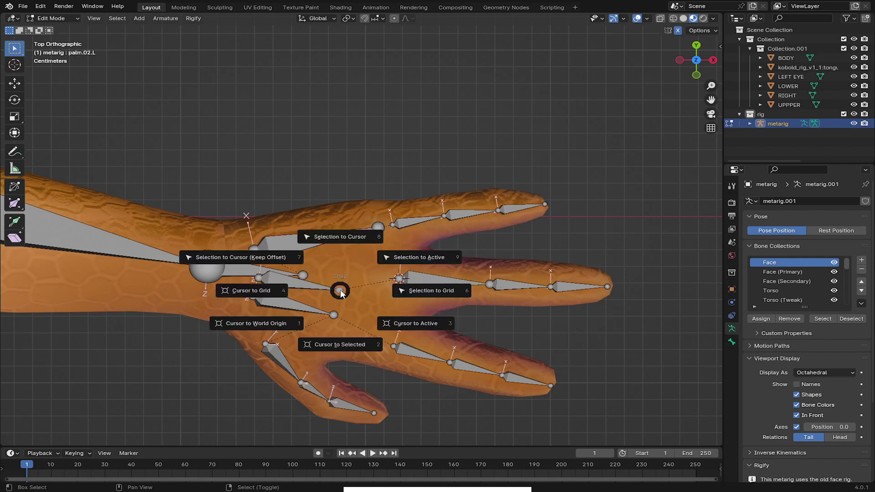
{"action": "left_click", "coordinate": [342, 241]}
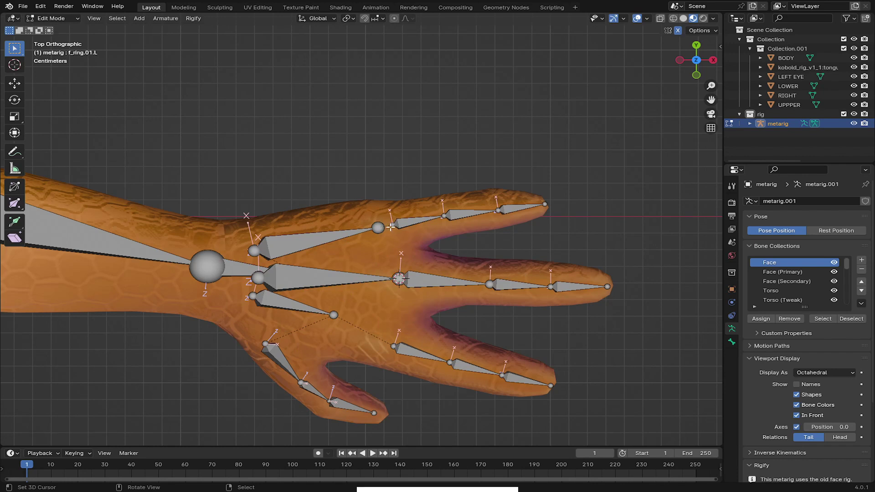
- Snap the ends of palm.03.L and palm.01.L to the bases of the ring and index fingers using the 3D cursor
{"action": "key", "text": "shift+s"}
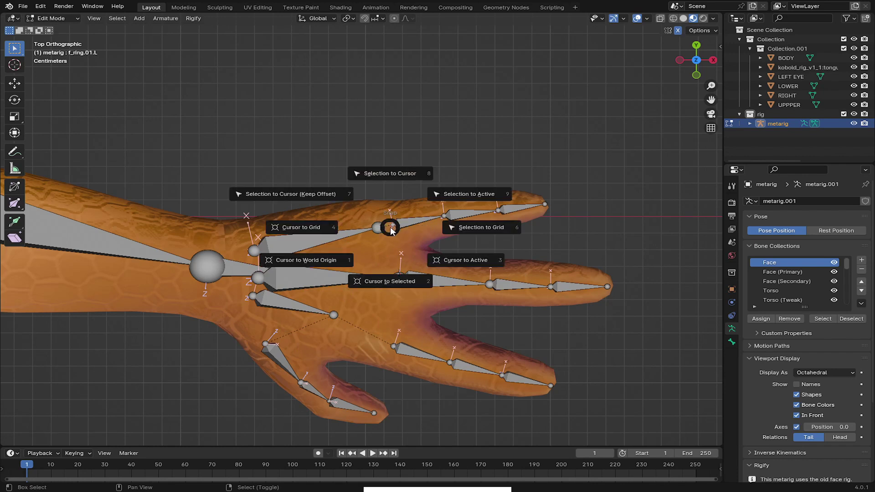
{"action": "left_click", "coordinate": [391, 280]}
{"action": "key", "text": "shift+s"}
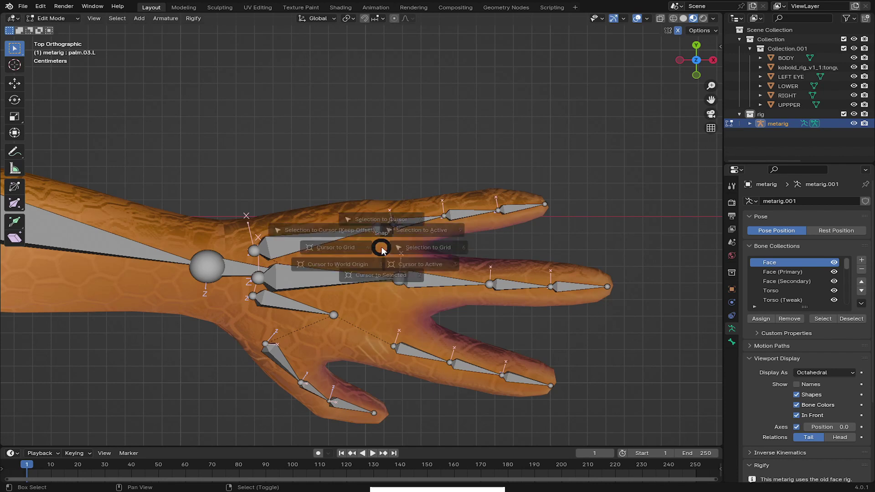
{"action": "left_click", "coordinate": [381, 198]}
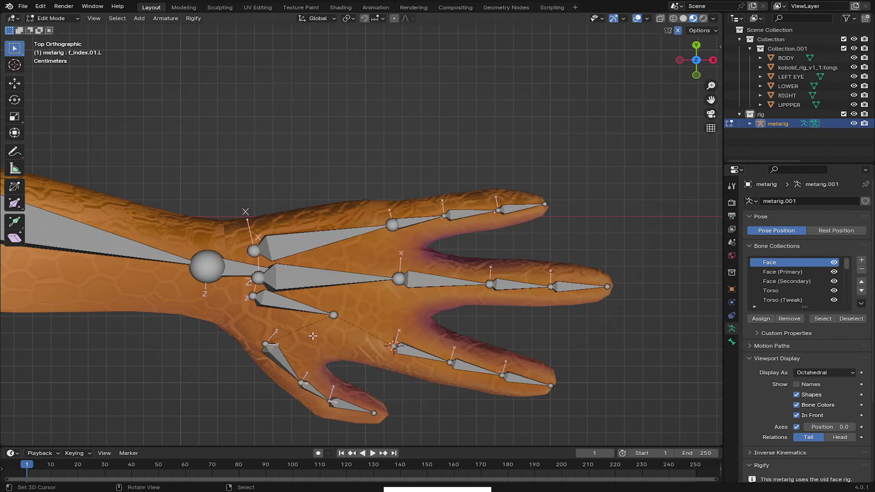
{"action": "key", "text": "shift+s"}
{"action": "left_click", "coordinate": [339, 299]}
- Move the wrist joint at the end of forearm.L to fit the mesh's wrist
{"action": "middle_click_drag", "start_coordinate": [274, 354], "coordinate": [355, 218], "text": "shift"}
{"action": "left_click", "coordinate": [344, 311]}
{"action": "key", "text": "g"}
{"action": "left_click", "coordinate": [340, 304]}
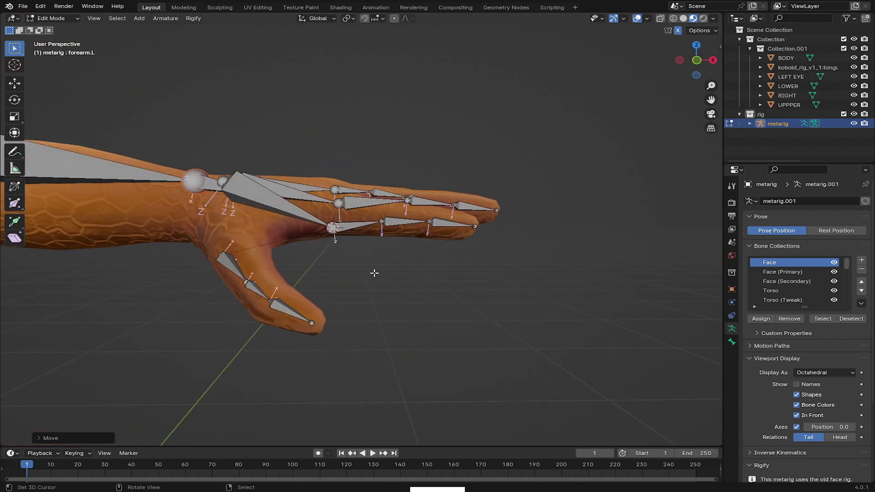
- Adjust the knuckle joint of the left index finger along global Z in perspective
{"action": "scroll", "coordinate": [420, 269], "scroll_direction": "up", "scroll_amount": 1}
{"action": "middle_click_drag", "start_coordinate": [428, 255], "coordinate": [376, 207]}
{"action": "scroll", "coordinate": [358, 230], "scroll_direction": "up", "scroll_amount": 1}
{"action": "right_click", "coordinate": [359, 227]}
{"action": "key", "text": "g"}
{"action": "key", "text": "z"}
{"action": "left_click", "coordinate": [364, 242]}
- Reposition the left index finger's tip and the end of palm.01.L so both sit inside the mesh
{"action": "right_click", "coordinate": [435, 227]}
{"action": "right_click", "coordinate": [545, 220]}
{"action": "key", "text": "g"}
{"action": "left_click", "coordinate": [553, 223]}
{"action": "middle_click_drag", "start_coordinate": [552, 223], "coordinate": [506, 242]}
{"action": "right_click", "coordinate": [369, 233]}
{"action": "key", "text": "g"}
{"action": "left_click", "coordinate": [346, 218]}
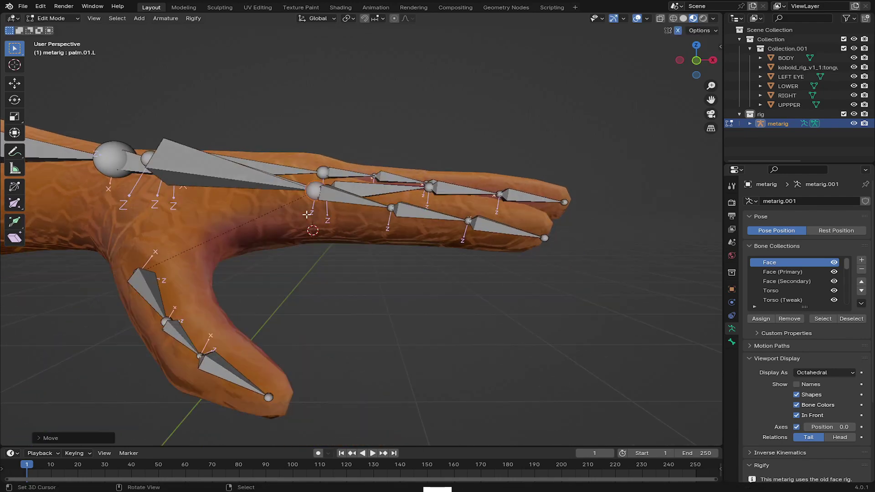
- Nudge the remaining left finger joints, including those of the middle finger, to centre them in the mesh
{"action": "right_click", "coordinate": [577, 238]}
{"action": "right_click_drag", "start_coordinate": [576, 237], "coordinate": [582, 238]}
{"action": "middle_click_drag", "start_coordinate": [583, 238], "coordinate": [538, 237]}
{"action": "scroll", "coordinate": [483, 193], "scroll_direction": "up", "scroll_amount": 1}
{"action": "right_click_drag", "start_coordinate": [483, 187], "coordinate": [483, 193]}
- Check the hand with the armature's In Front display switched off and on again, and save the file
{"action": "middle_click_drag", "start_coordinate": [482, 194], "coordinate": [511, 248]}
{"action": "scroll", "coordinate": [510, 249], "scroll_direction": "down", "scroll_amount": 3}
{"action": "left_click", "coordinate": [812, 415]}
{"action": "left_click", "coordinate": [815, 415]}
{"action": "scroll", "coordinate": [410, 246], "scroll_direction": "down", "scroll_amount": 5}
{"action": "key", "text": "ctrl+s"}
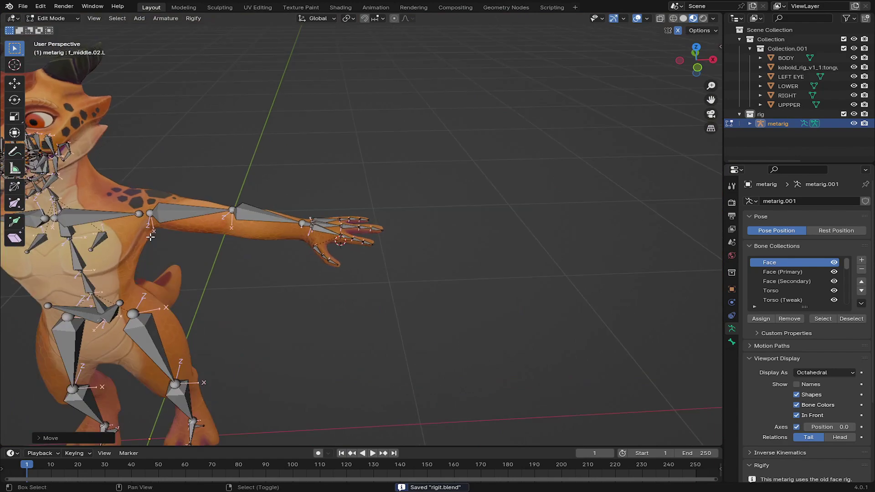
- Adjust the outer end of shoulder.L in perspective to fit the mesh's shoulder
{"action": "scroll", "coordinate": [304, 246], "scroll_direction": "up", "scroll_amount": 3}
{"action": "middle_click_drag", "start_coordinate": [304, 245], "coordinate": [292, 234]}
{"action": "right_click", "coordinate": [258, 203]}
{"action": "key", "text": "g"}
{"action": "middle_click_drag", "start_coordinate": [258, 203], "coordinate": [314, 119]}
{"action": "left_click", "coordinate": [255, 195]}
- In right side view, select spine.006 with all face bones and move them forward and up onto the mesh's snout
{"action": "scroll", "coordinate": [407, 215], "scroll_direction": "down", "scroll_amount": 4}
{"action": "scroll", "coordinate": [365, 285], "scroll_direction": "up", "scroll_amount": 4}
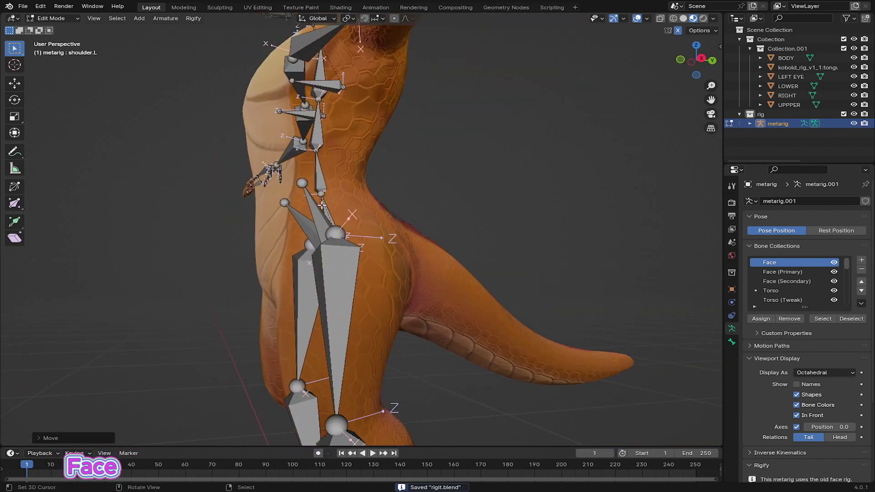
{"action": "key", "text": "KP_3"}
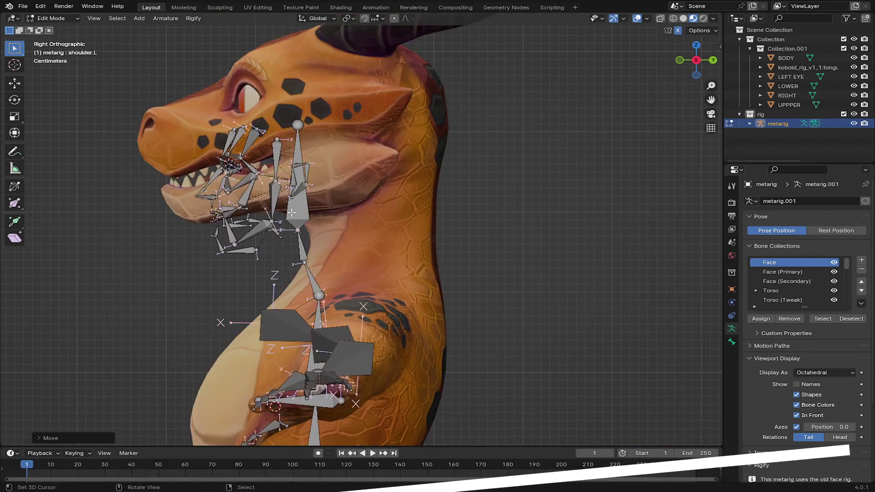
{"action": "left_click", "coordinate": [293, 207]}
{"action": "left_click_drag", "start_coordinate": [143, 54], "coordinate": [290, 253]}
{"action": "left_click_drag", "start_coordinate": [180, 90], "coordinate": [309, 197]}
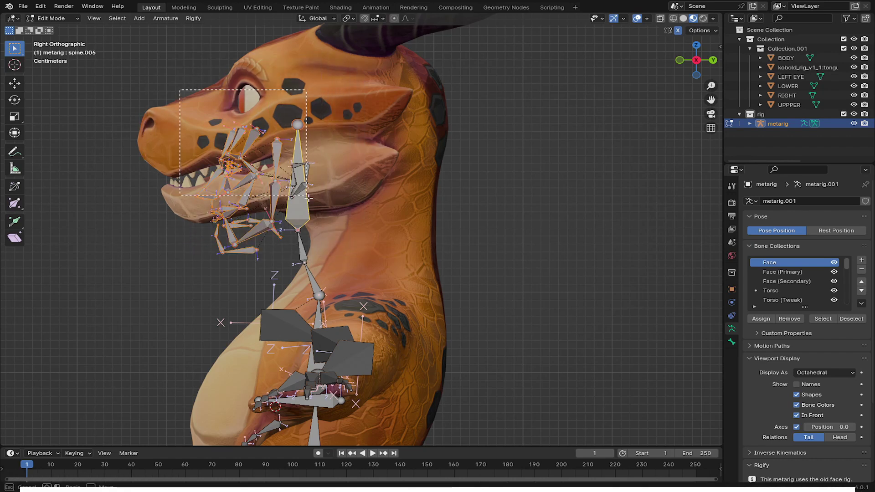
{"action": "left_click_drag", "start_coordinate": [346, 243], "coordinate": [346, 243]}
{"action": "key", "text": "g"}
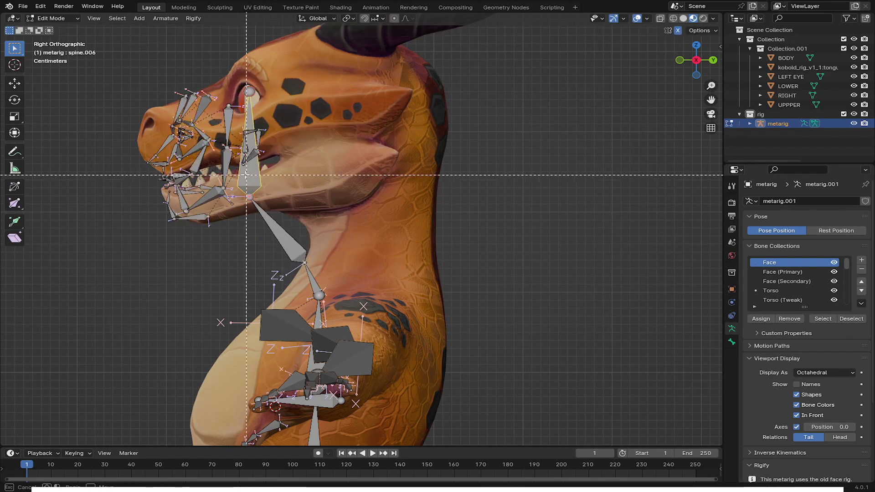
{"action": "key", "text": "x"}
{"action": "key", "text": "y"}
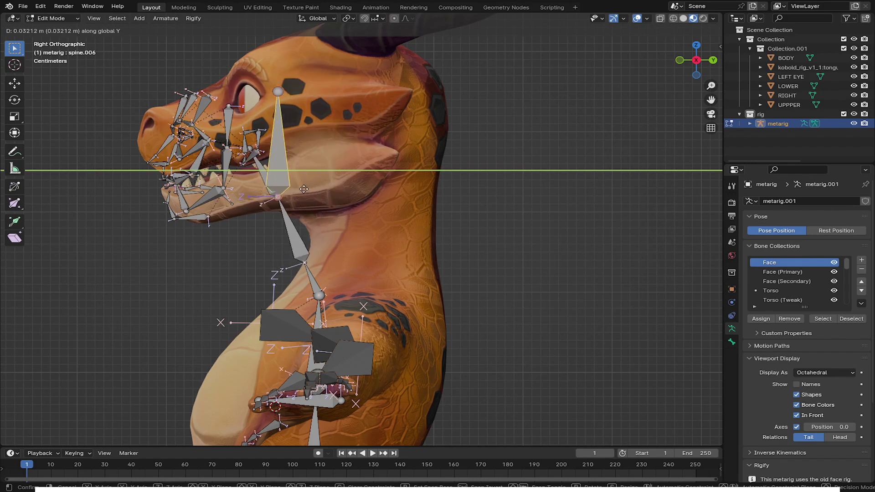
{"action": "right_click", "coordinate": [283, 200]}
{"action": "scroll", "coordinate": [283, 200], "scroll_direction": "up", "scroll_amount": 5}
{"action": "middle_click_drag", "start_coordinate": [284, 200], "coordinate": [389, 330], "text": "shift"}
{"action": "key", "text": "g"}
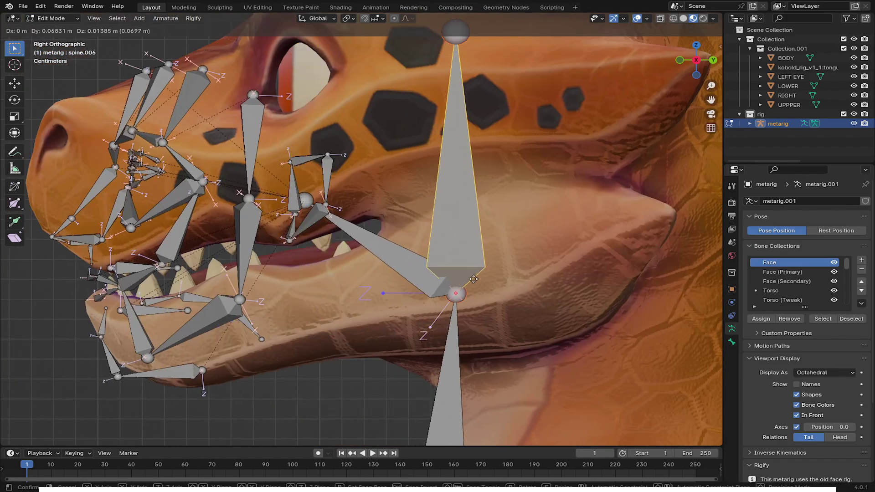
{"action": "right_click", "coordinate": [360, 242]}
{"action": "middle_click_drag", "start_coordinate": [360, 242], "coordinate": [470, 205]}
- Move the head bone spine.006 back along global Y, above the neck, in right side view
{"action": "key", "text": "KP_3"}
{"action": "scroll", "coordinate": [426, 244], "scroll_direction": "down", "scroll_amount": 4}
{"action": "key", "text": "g"}
{"action": "key", "text": "y"}
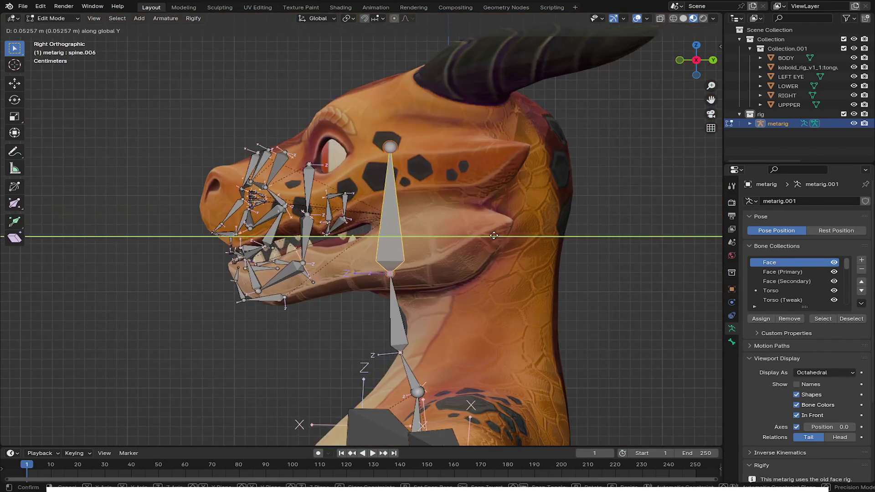
{"action": "left_click", "coordinate": [534, 234]}
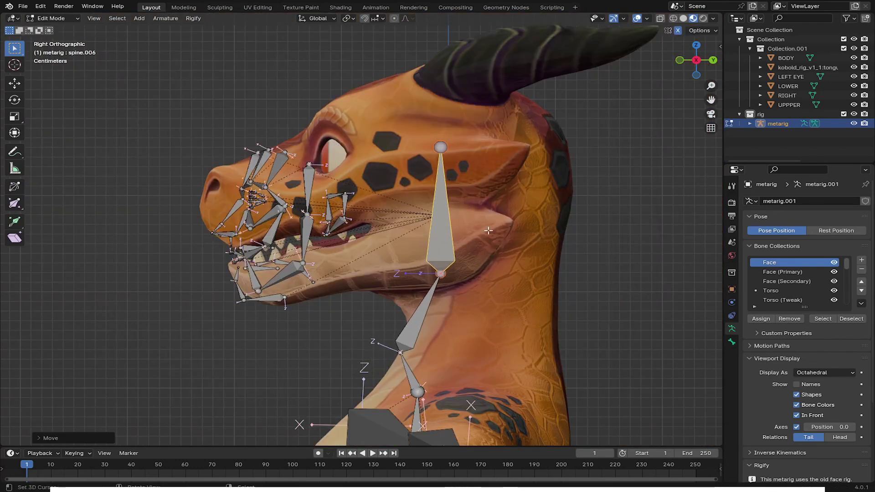
- Raise the head bone spine.006 along global Z into the mesh's skull in right side view
{"action": "scroll", "coordinate": [408, 250], "scroll_direction": "down", "scroll_amount": 2}
{"action": "middle_click_drag", "start_coordinate": [408, 250], "coordinate": [394, 260], "text": "shift"}
{"action": "scroll", "coordinate": [394, 260], "scroll_direction": "up", "scroll_amount": 3}
{"action": "key", "text": "g"}
{"action": "key", "text": "z"}
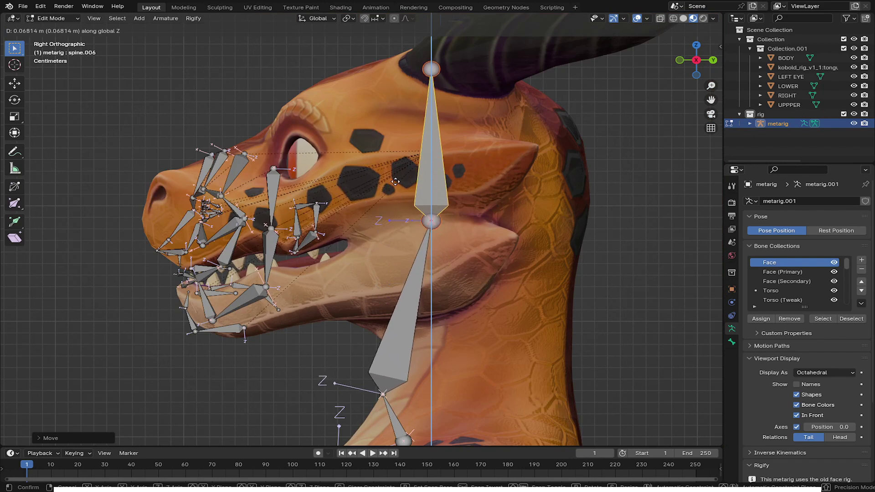
{"action": "left_click", "coordinate": [400, 184]}
- Move the joint at the base of the head bone down and back to where the mesh's skull meets the neck
{"action": "left_click", "coordinate": [437, 227]}
{"action": "key", "text": "g"}
{"action": "right_click", "coordinate": [411, 222]}
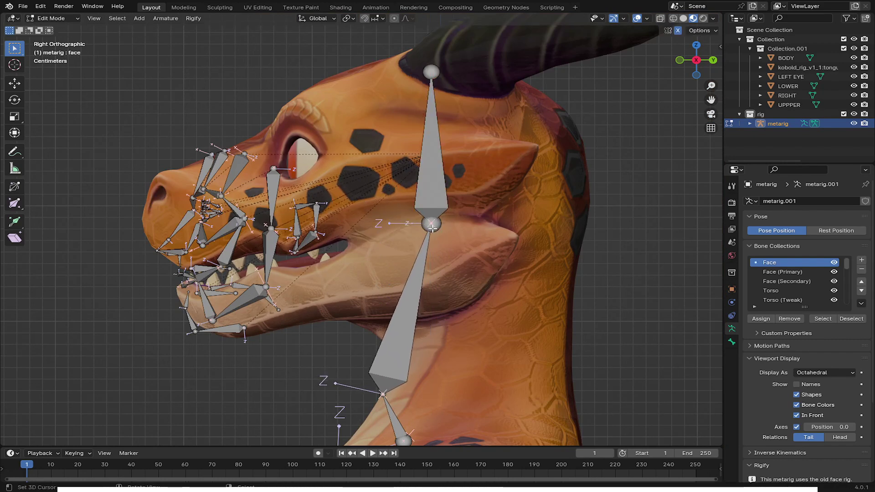
{"action": "left_click_drag", "start_coordinate": [471, 246], "coordinate": [470, 247]}
{"action": "key", "text": "g"}
{"action": "left_click", "coordinate": [490, 295]}
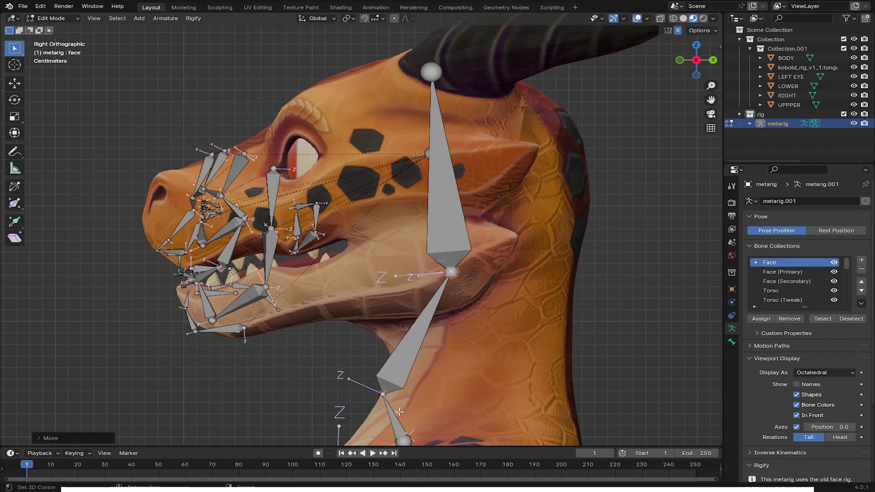
- Move the upper joint of spine.004 up and back inside the mesh's neck, just below the head bone
{"action": "left_click", "coordinate": [382, 394]}
{"action": "key", "text": "g"}
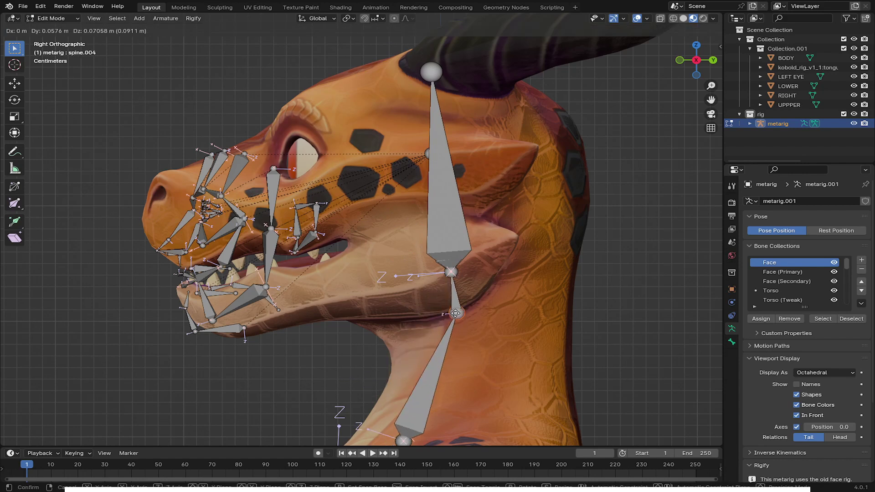
{"action": "left_click", "coordinate": [453, 323]}
{"action": "scroll", "coordinate": [451, 329], "scroll_direction": "down", "scroll_amount": 2}
{"action": "middle_click_drag", "start_coordinate": [396, 380], "coordinate": [400, 319], "text": "shift"}
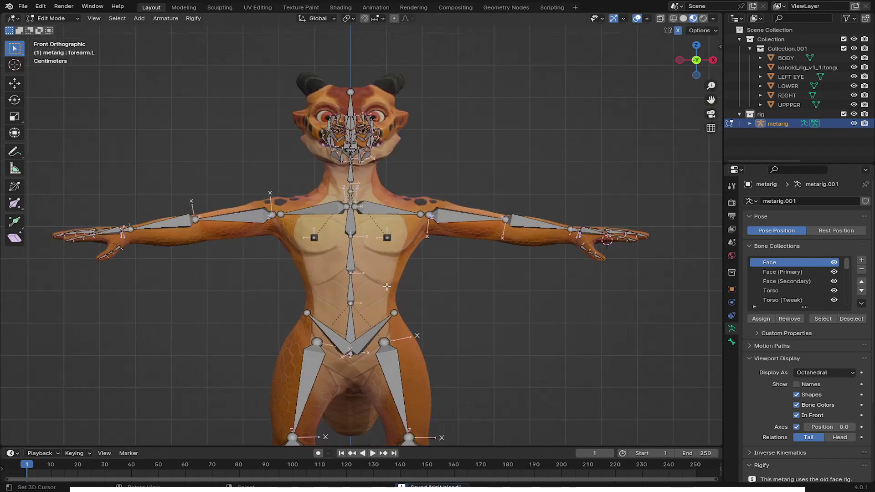
- Move the left ear bones from the cheek out and back onto the mesh's ear in perspective
{"action": "scroll", "coordinate": [387, 287], "scroll_direction": "up", "scroll_amount": 2}
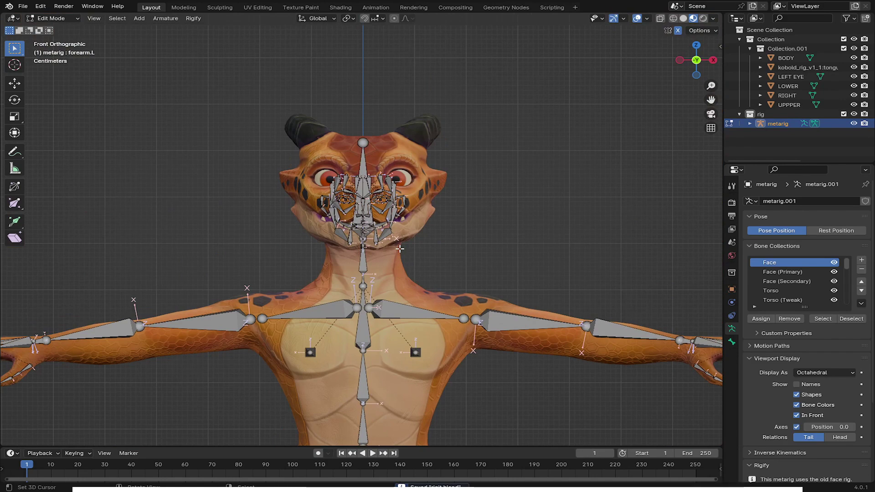
{"action": "scroll", "coordinate": [399, 249], "scroll_direction": "up", "scroll_amount": 1}
{"action": "middle_click_drag", "start_coordinate": [399, 248], "coordinate": [386, 287]}
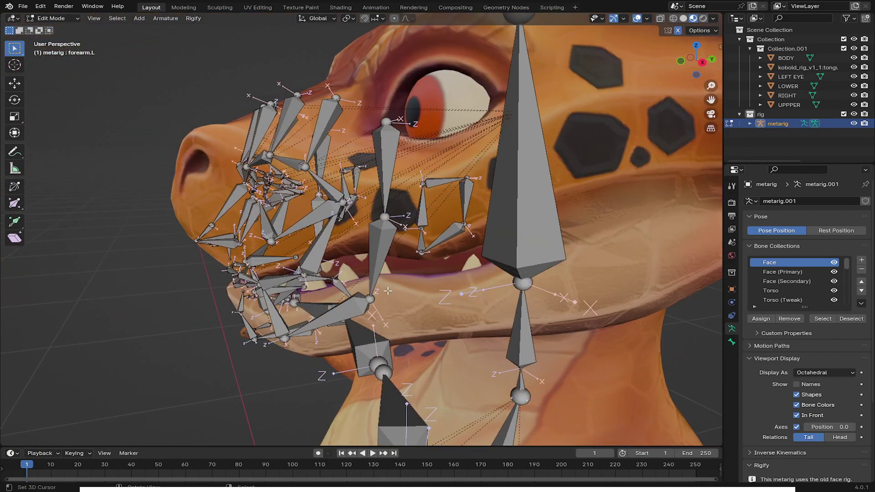
{"action": "middle_click_drag", "start_coordinate": [436, 232], "coordinate": [292, 266]}
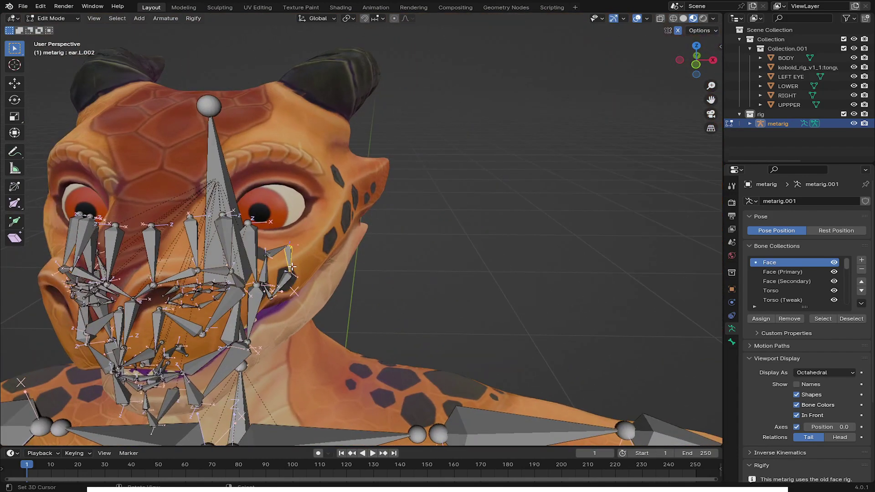
{"action": "key", "text": "g"}
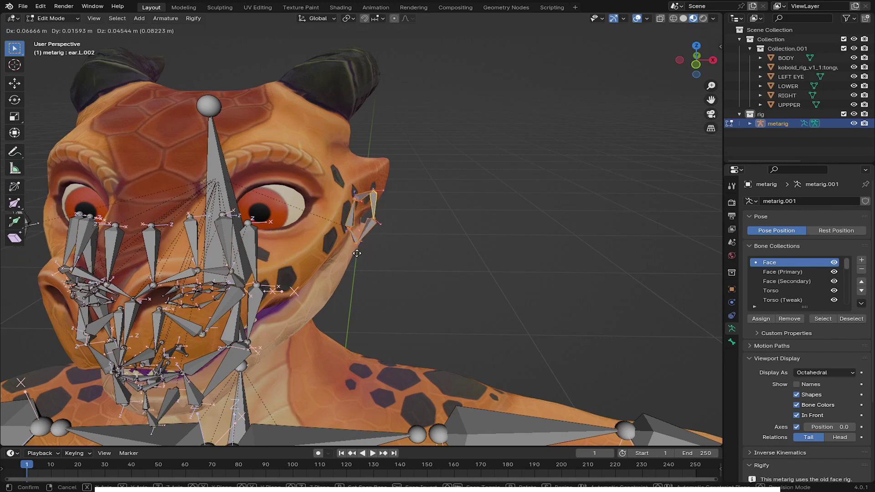
{"action": "middle_click_drag", "start_coordinate": [361, 234], "coordinate": [256, 231]}
{"action": "middle_click_drag", "start_coordinate": [354, 247], "coordinate": [361, 220]}
{"action": "left_click", "coordinate": [316, 261]}
- Scale and reposition the left ear bones to fit the mesh's ear, checking them with the In Front display switched
{"action": "scroll", "coordinate": [342, 236], "scroll_direction": "up", "scroll_amount": 4}
{"action": "key", "text": "s"}
{"action": "left_click", "coordinate": [410, 235]}
{"action": "middle_click_drag", "start_coordinate": [410, 234], "coordinate": [810, 439]}
{"action": "key", "text": "g"}
{"action": "left_click", "coordinate": [431, 291]}
{"action": "left_click", "coordinate": [812, 420]}
{"action": "middle_click_drag", "start_coordinate": [392, 291], "coordinate": [383, 223]}
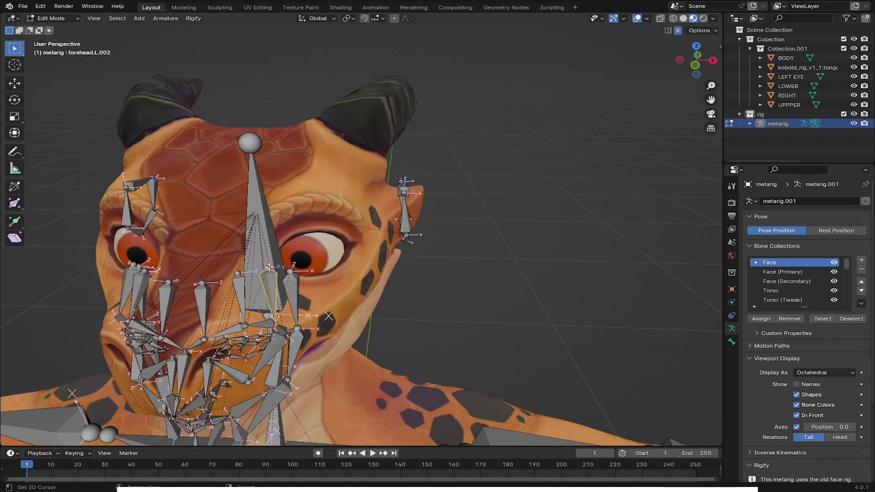
- Move the upper end of forehead.L.002 up onto the outer forehead and adjust it along global X
{"action": "left_click", "coordinate": [269, 267]}
{"action": "scroll", "coordinate": [271, 260], "scroll_direction": "up", "scroll_amount": 3}
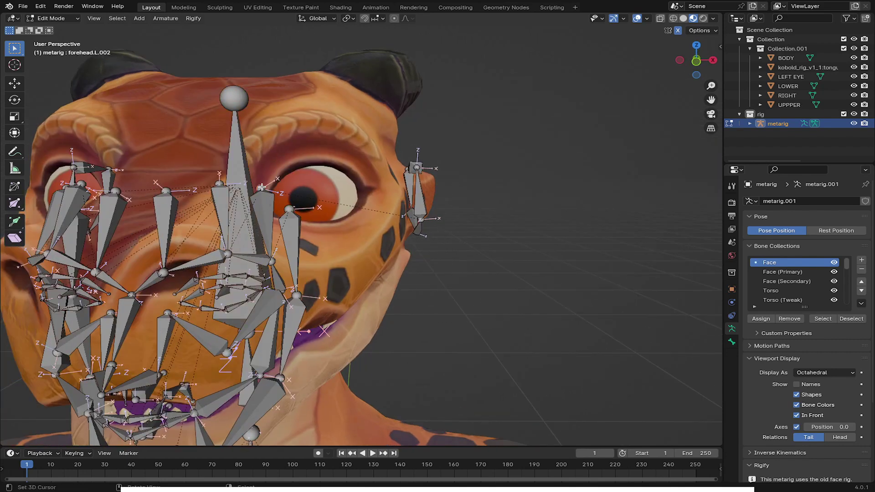
{"action": "middle_click_drag", "start_coordinate": [262, 187], "coordinate": [273, 201]}
{"action": "middle_click_drag", "start_coordinate": [271, 106], "coordinate": [283, 150]}
{"action": "key", "text": "g"}
{"action": "left_click", "coordinate": [251, 130]}
{"action": "key", "text": "g"}
{"action": "key", "text": "x"}
{"action": "left_click", "coordinate": [180, 148]}
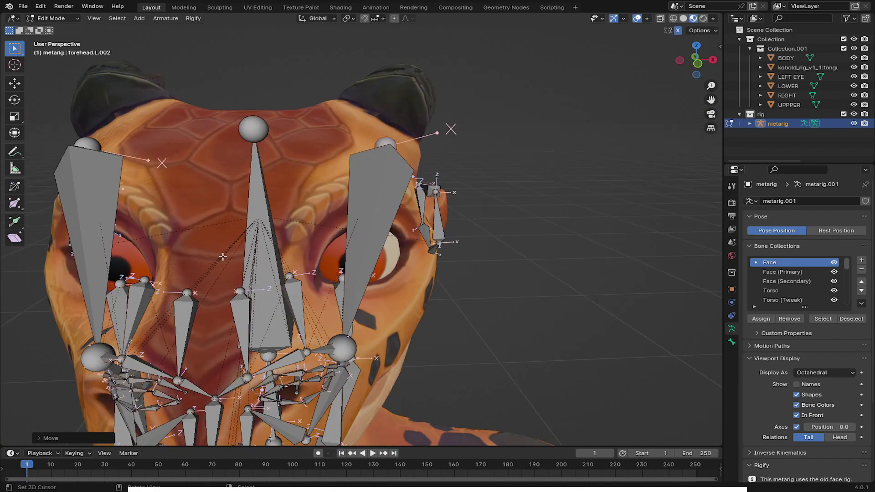
- Move the upper ends of forehead.L.001 and forehead.L up onto the mesh's forehead
{"action": "left_click", "coordinate": [371, 144]}
{"action": "middle_click_drag", "start_coordinate": [371, 151], "coordinate": [387, 303]}
{"action": "key", "text": "g"}
{"action": "left_click", "coordinate": [344, 325]}
{"action": "middle_click_drag", "start_coordinate": [332, 351], "coordinate": [312, 315]}
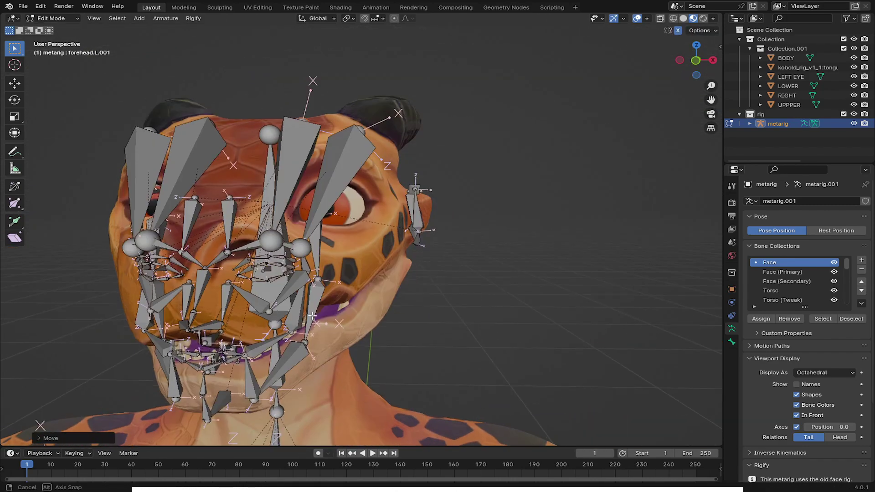
{"action": "middle_click_drag", "start_coordinate": [251, 202], "coordinate": [257, 217]}
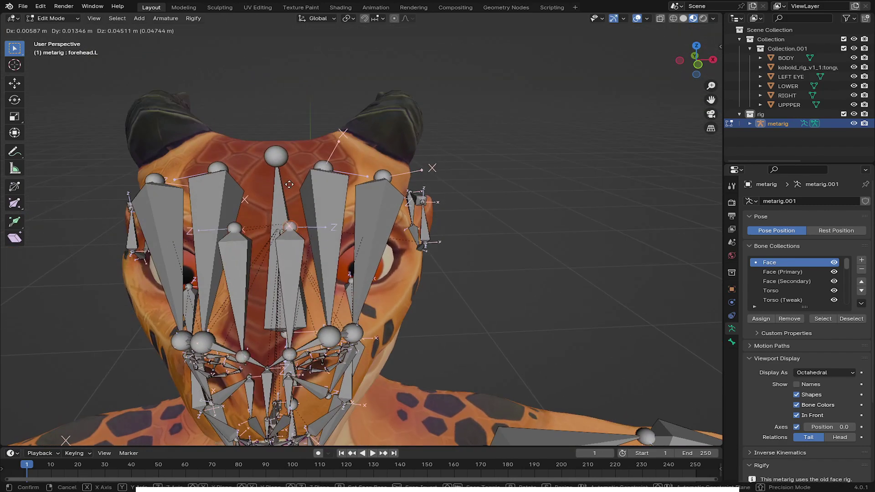
{"action": "key", "text": "g"}
{"action": "middle_click_drag", "start_coordinate": [286, 176], "coordinate": [327, 256]}
{"action": "left_click", "coordinate": [228, 191]}
- Adjust the left forehead and brow joints in a close perspective view, and save the file
{"action": "key", "text": "g"}
{"action": "left_click", "coordinate": [357, 258]}
{"action": "right_click", "coordinate": [366, 244]}
{"action": "scroll", "coordinate": [262, 267], "scroll_direction": "up", "scroll_amount": 6}
{"action": "right_click", "coordinate": [205, 297]}
{"action": "key", "text": "g"}
{"action": "left_click", "coordinate": [228, 287]}
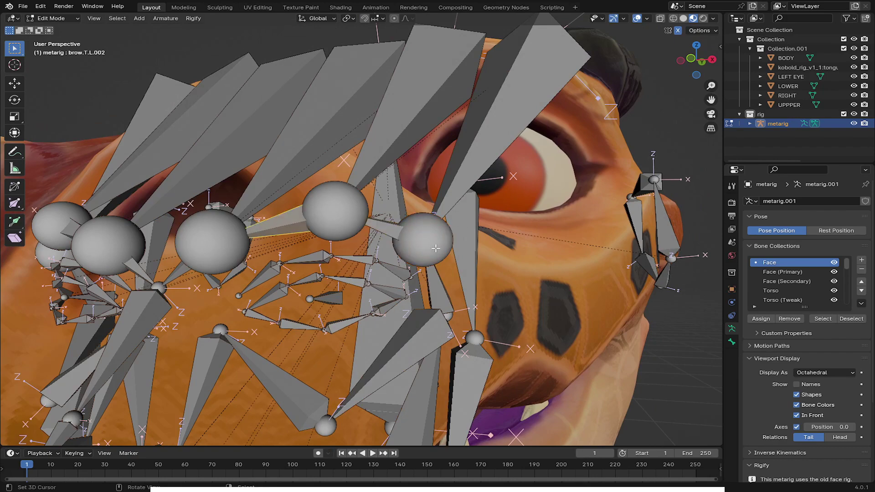
{"action": "mouse_move", "coordinate": [435, 248]}
{"action": "middle_mouse_down"}
{"action": "mouse_move", "coordinate": [473, 249]}
{"action": "mouse_move", "coordinate": [410, 253]}
{"action": "mouse_move", "coordinate": [433, 258]}
{"action": "middle_mouse_up"}
{"action": "key", "text": "ctrl+s"}
- Reposition the upper end of forehead.L to fit the middle of the mesh's forehead, viewed from above
{"action": "right_click", "coordinate": [237, 276]}
{"action": "key", "text": "g"}
{"action": "middle_click_drag", "start_coordinate": [364, 136], "coordinate": [314, 151], "text": "alt"}
{"action": "left_click", "coordinate": [376, 158]}
{"action": "key", "text": "g"}
{"action": "left_click", "coordinate": [309, 192]}
{"action": "middle_click_drag", "start_coordinate": [310, 191], "coordinate": [357, 319]}
{"action": "key", "text": "g"}
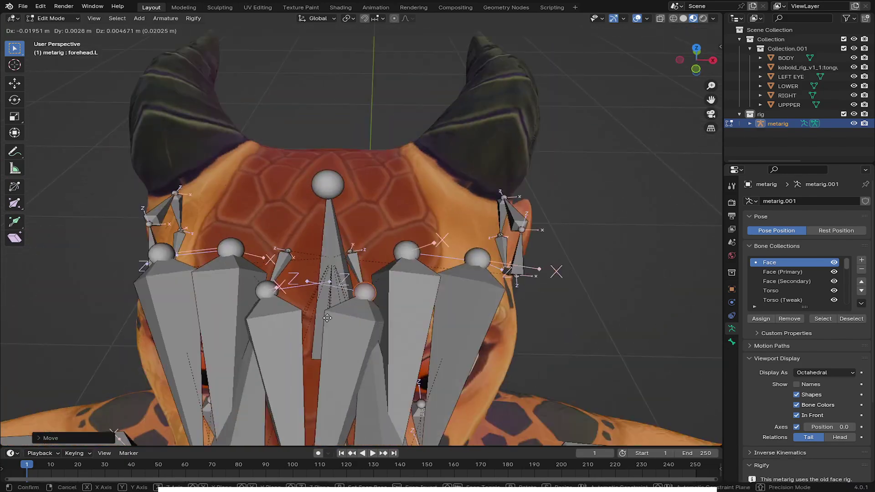
{"action": "left_click", "coordinate": [325, 356]}
- Move the inner left brow joints up from the snout onto the mesh's brow ridge
{"action": "middle_click_drag", "start_coordinate": [325, 356], "coordinate": [268, 210]}
{"action": "right_click", "coordinate": [144, 197]}
{"action": "key", "text": "g"}
{"action": "left_click", "coordinate": [152, 230]}
{"action": "key", "text": "g"}
{"action": "left_click", "coordinate": [294, 245]}
{"action": "key", "text": "g"}
{"action": "left_click", "coordinate": [358, 260]}
{"action": "scroll", "coordinate": [358, 260], "scroll_direction": "down", "scroll_amount": 6}
{"action": "scroll", "coordinate": [269, 210], "scroll_direction": "up", "scroll_amount": 3}
- Move the lower end of forehead.L.002 up onto the brow ridge above the left eye
{"action": "right_click", "coordinate": [154, 210]}
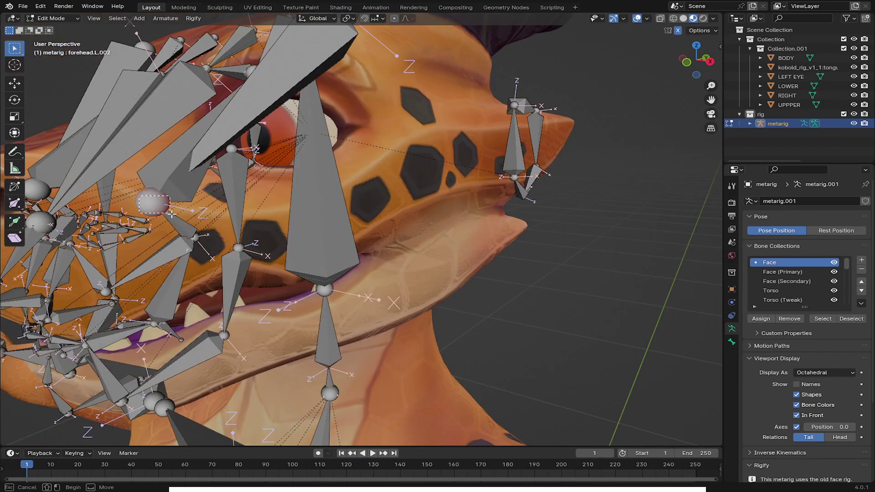
{"action": "left_click_drag", "start_coordinate": [172, 213], "coordinate": [173, 215]}
{"action": "key", "text": "g"}
{"action": "left_click", "coordinate": [268, 159]}
{"action": "key", "text": "g"}
{"action": "middle_click_drag", "start_coordinate": [269, 159], "coordinate": [326, 231]}
{"action": "left_click", "coordinate": [267, 194]}
{"action": "key", "text": "g"}
{"action": "left_click", "coordinate": [269, 193]}
- Fit the outer brow joints of brow.T.L to the ridge above the left eye, checking with In Front switched off
{"action": "scroll", "coordinate": [353, 214], "scroll_direction": "up", "scroll_amount": 1}
{"action": "right_click", "coordinate": [360, 211]}
{"action": "left_click_drag", "start_coordinate": [355, 233], "coordinate": [364, 236]}
{"action": "middle_click_drag", "start_coordinate": [365, 235], "coordinate": [349, 216]}
{"action": "key", "text": "g"}
{"action": "left_click", "coordinate": [370, 197]}
{"action": "left_click_drag", "start_coordinate": [342, 194], "coordinate": [358, 192]}
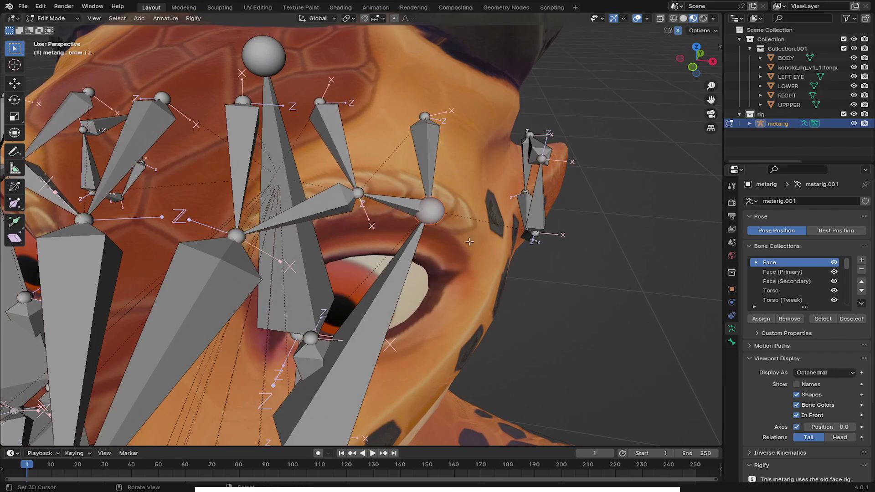
{"action": "middle_click_drag", "start_coordinate": [469, 241], "coordinate": [437, 194]}
{"action": "left_click", "coordinate": [811, 414]}
{"action": "middle_click_drag", "start_coordinate": [392, 141], "coordinate": [393, 203]}
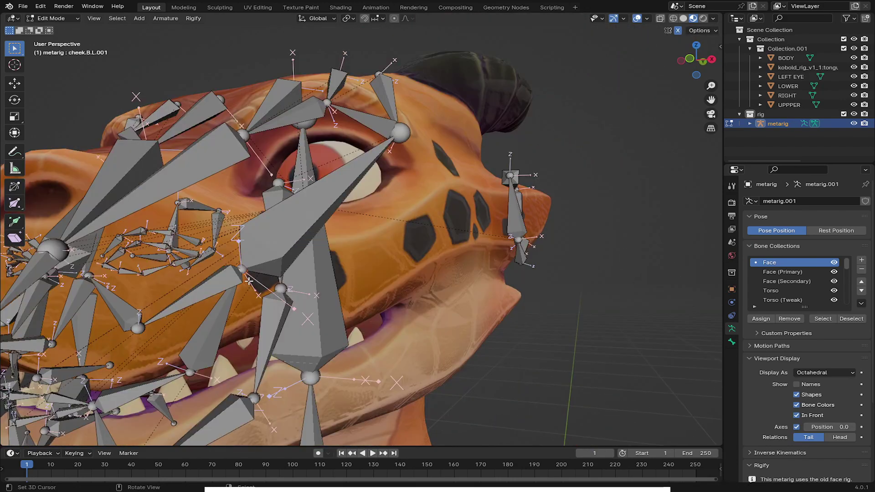
- Move the upper joint of cheek.B.L.001 out and back onto the mesh's cheek behind the left eye
{"action": "key", "text": "b"}
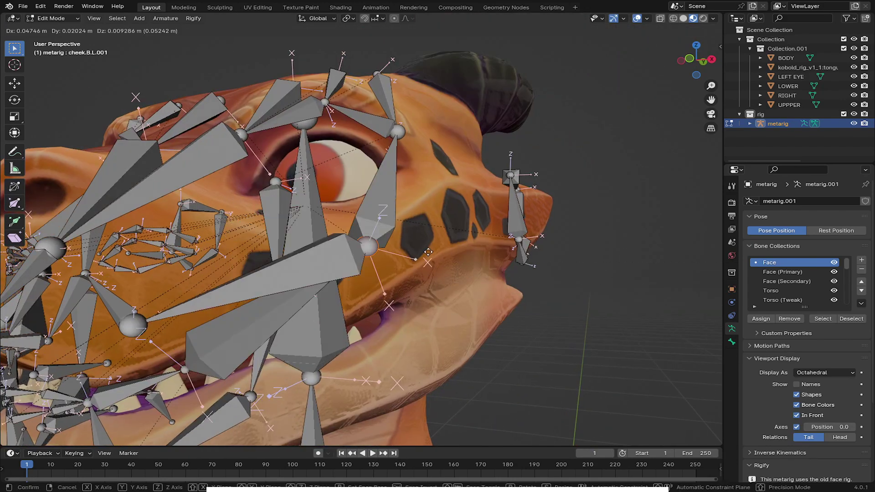
{"action": "left_click", "coordinate": [428, 252]}
{"action": "middle_click_drag", "start_coordinate": [427, 252], "coordinate": [440, 303]}
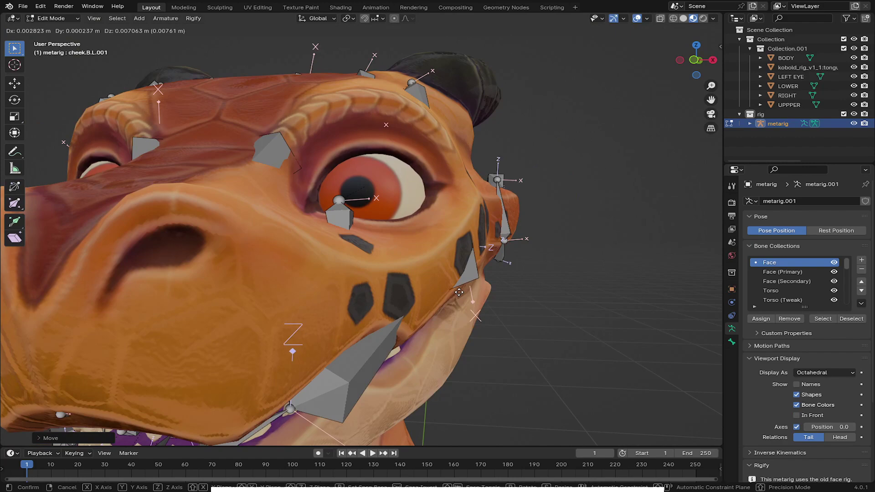
{"action": "left_click", "coordinate": [468, 309]}
{"action": "middle_click_drag", "start_coordinate": [468, 308], "coordinate": [456, 287]}
{"action": "key", "text": "g"}
{"action": "left_click", "coordinate": [592, 296]}
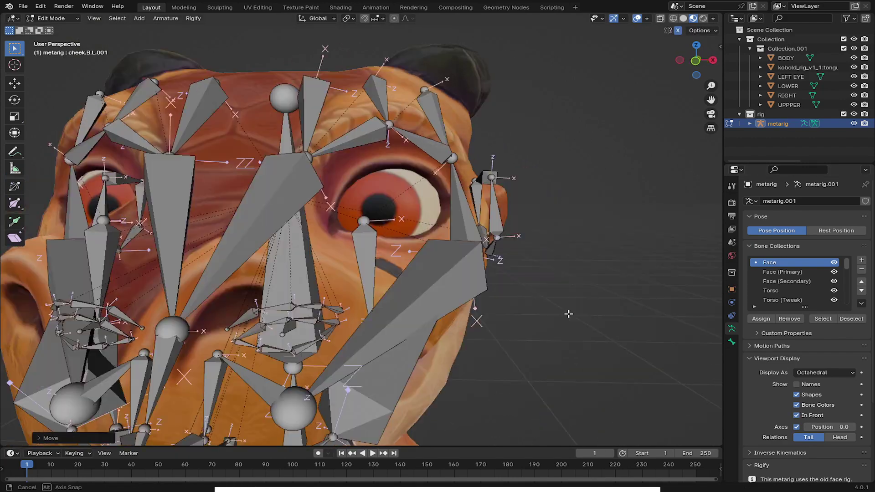
- Adjust the cheek.T.L joint below the eye and move the end of cheek.B.L back behind the mouth corner
{"action": "middle_click_drag", "start_coordinate": [568, 312], "coordinate": [228, 310]}
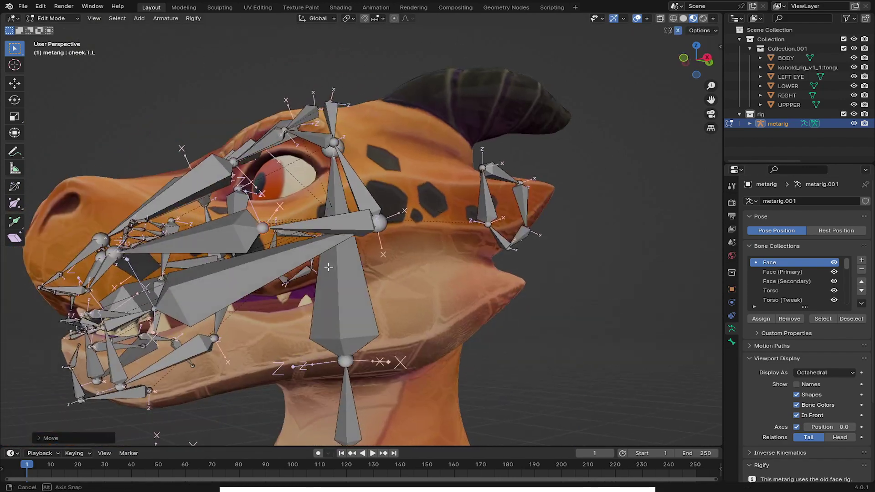
{"action": "key", "text": "g"}
{"action": "mouse_move", "coordinate": [330, 267]}
{"action": "middle_mouse_down", "text": "shift"}
{"action": "mouse_move", "coordinate": [388, 246]}
{"action": "mouse_move", "coordinate": [437, 242]}
{"action": "mouse_move", "coordinate": [313, 271]}
{"action": "middle_mouse_up", "text": "shift"}
{"action": "left_click", "coordinate": [383, 249]}
{"action": "key", "text": "g"}
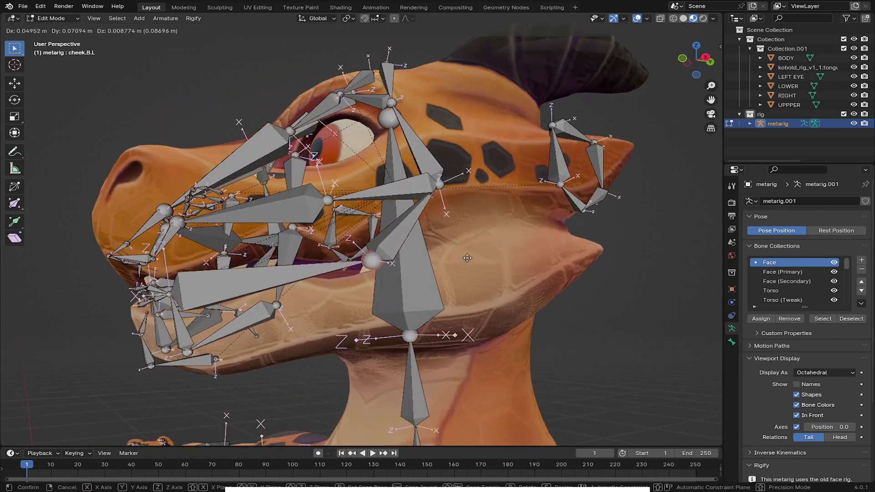
{"action": "middle_click_drag", "start_coordinate": [553, 235], "coordinate": [470, 286]}
{"action": "middle_click_drag", "start_coordinate": [221, 336], "coordinate": [254, 326]}
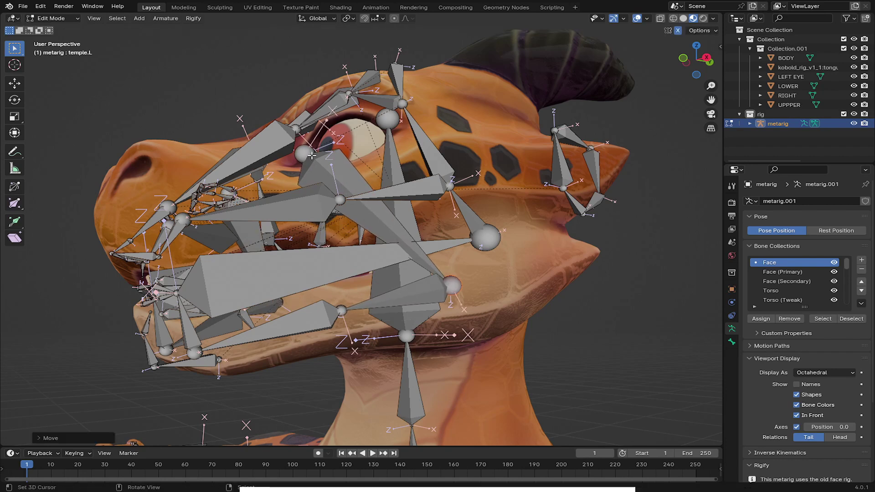
- Move the upper end of temple.L back onto the side of the head and adjust the jaw.L bone
{"action": "left_click", "coordinate": [551, 251]}
{"action": "middle_click_drag", "start_coordinate": [551, 250], "coordinate": [433, 299], "text": "shift"}
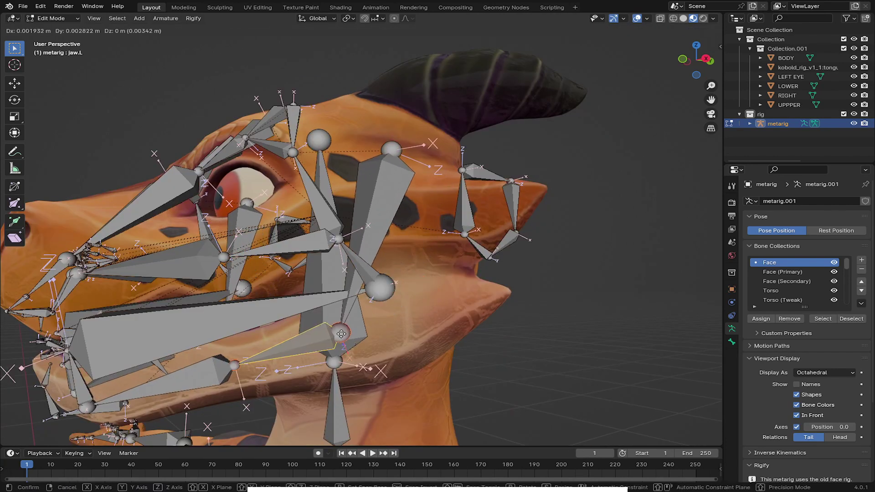
{"action": "left_click", "coordinate": [372, 357]}
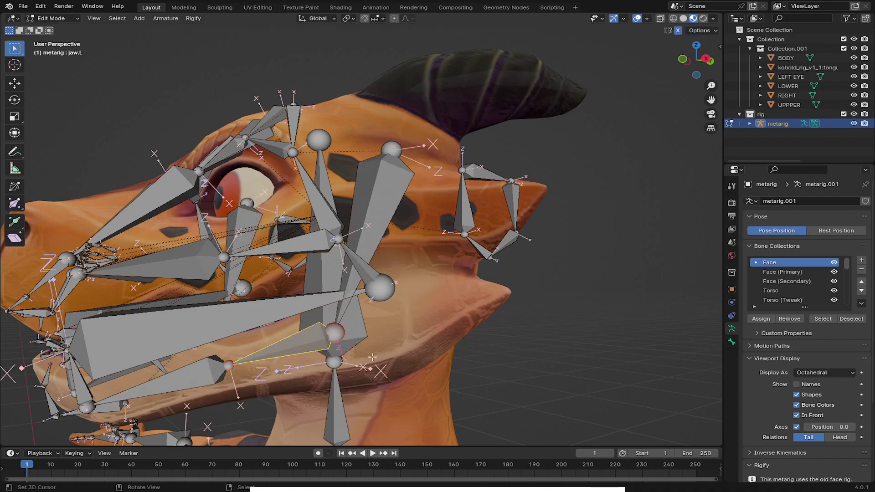
- Move the joint between temple.L and jaw.L to the mesh's jaw corner, checking it with In Front off and on
{"action": "right_click", "coordinate": [333, 329]}
{"action": "middle_click_drag", "start_coordinate": [333, 330], "coordinate": [255, 264]}
{"action": "key", "text": "g"}
{"action": "left_click", "coordinate": [364, 319]}
{"action": "left_click", "coordinate": [809, 415]}
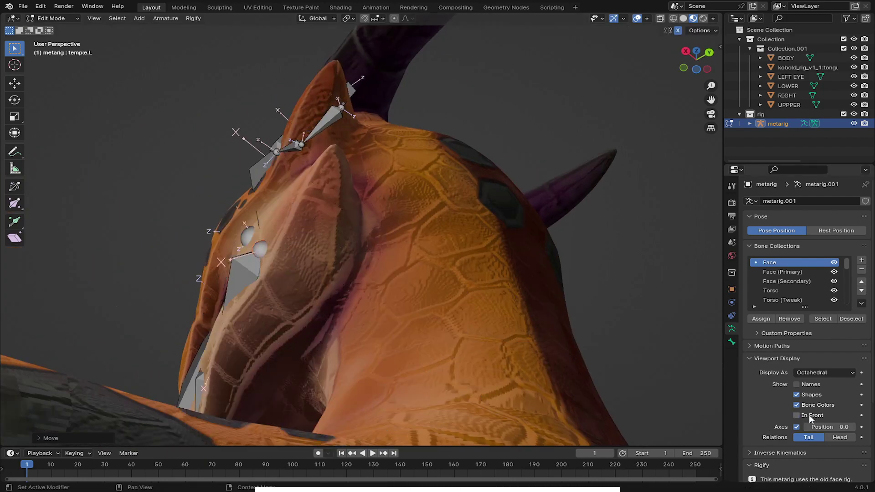
{"action": "middle_click_drag", "start_coordinate": [319, 291], "coordinate": [270, 303]}
{"action": "left_click", "coordinate": [811, 415]}
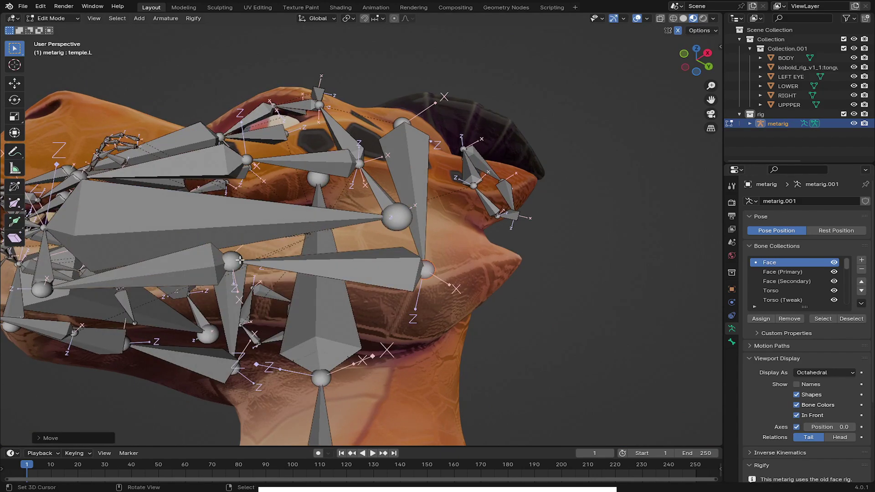
- Move the front joint of jaw.L down onto the side of the mesh's lower jaw
{"action": "scroll", "coordinate": [360, 250], "scroll_direction": "down", "scroll_amount": 2}
{"action": "left_click", "coordinate": [273, 303]}
{"action": "left_click", "coordinate": [230, 277]}
{"action": "middle_click_drag", "start_coordinate": [230, 278], "coordinate": [352, 246]}
{"action": "scroll", "coordinate": [389, 247], "scroll_direction": "up", "scroll_amount": 1}
- Move the upper end of chin.L to fit the mesh's left lip line
{"action": "right_click", "coordinate": [351, 232]}
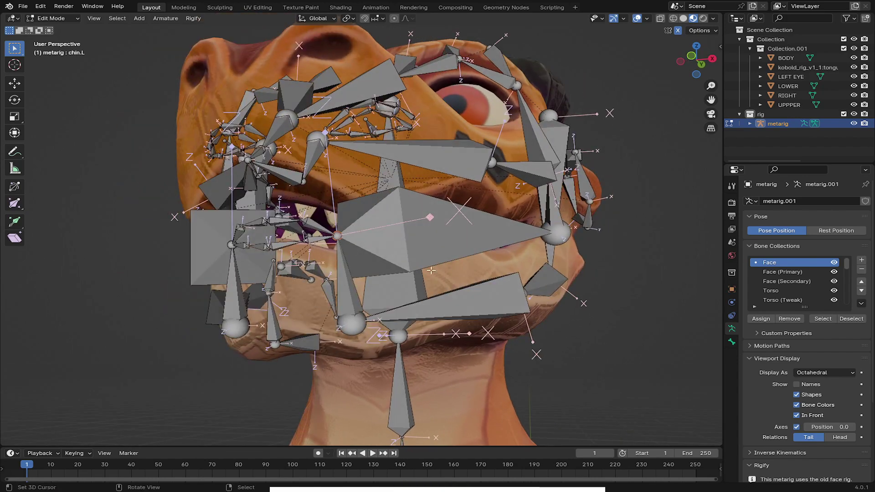
{"action": "left_click_drag", "start_coordinate": [335, 230], "coordinate": [346, 242]}
{"action": "key", "text": "g"}
{"action": "middle_click_drag", "start_coordinate": [351, 232], "coordinate": [410, 259], "text": "alt"}
{"action": "left_click", "coordinate": [319, 246]}
{"action": "key", "text": "g"}
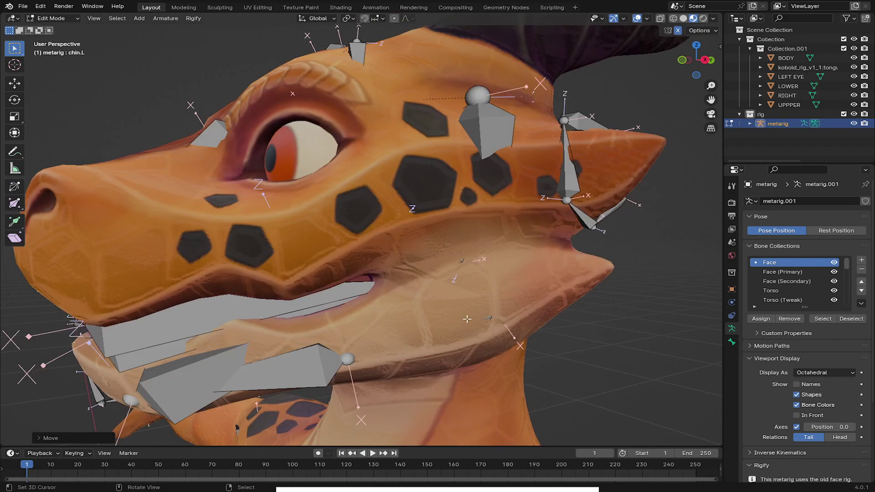
- Move the centre lower-lip joint of lip.B.R along global Y to fit the front of the mouth
{"action": "middle_click_drag", "start_coordinate": [456, 273], "coordinate": [656, 228]}
{"action": "right_click", "coordinate": [380, 277]}
{"action": "key", "text": "g"}
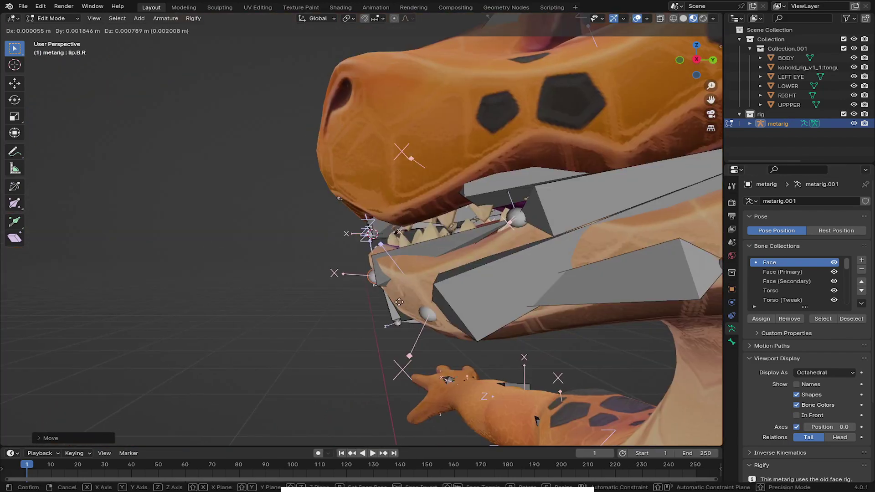
{"action": "key", "text": "y"}
{"action": "left_click", "coordinate": [410, 301]}
- Lower the centre lower-lip joint onto the mesh's lower lip and switch the In Front display back on
{"action": "middle_click_drag", "start_coordinate": [410, 301], "coordinate": [546, 278]}
{"action": "scroll", "coordinate": [456, 259], "scroll_direction": "up", "scroll_amount": 1}
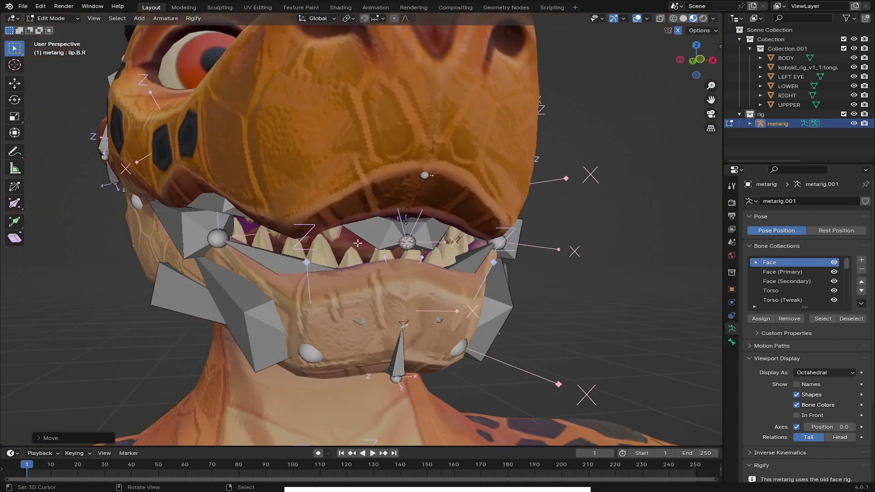
{"action": "right_click", "coordinate": [413, 250]}
{"action": "middle_click_drag", "start_coordinate": [448, 255], "coordinate": [410, 249]}
{"action": "key", "text": "g"}
{"action": "left_click", "coordinate": [797, 415]}
{"action": "scroll", "coordinate": [470, 255], "scroll_direction": "down", "scroll_amount": 2}
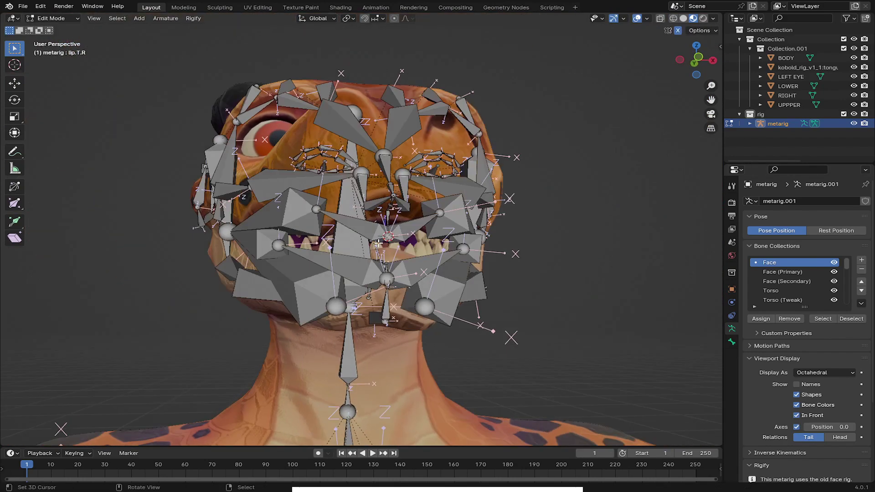
- Raise the centre upper-lip joint of lip.T.R along global Z to the mesh's upper lip
{"action": "middle_click_drag", "start_coordinate": [547, 237], "coordinate": [479, 235]}
{"action": "scroll", "coordinate": [479, 235], "scroll_direction": "up", "scroll_amount": 4}
{"action": "key", "text": "b"}
{"action": "left_click_drag", "start_coordinate": [364, 205], "coordinate": [408, 248]}
{"action": "key", "text": "g"}
{"action": "middle_click_drag", "start_coordinate": [408, 242], "coordinate": [473, 235]}
{"action": "right_click", "coordinate": [347, 238]}
{"action": "key", "text": "g"}
{"action": "key", "text": "z"}
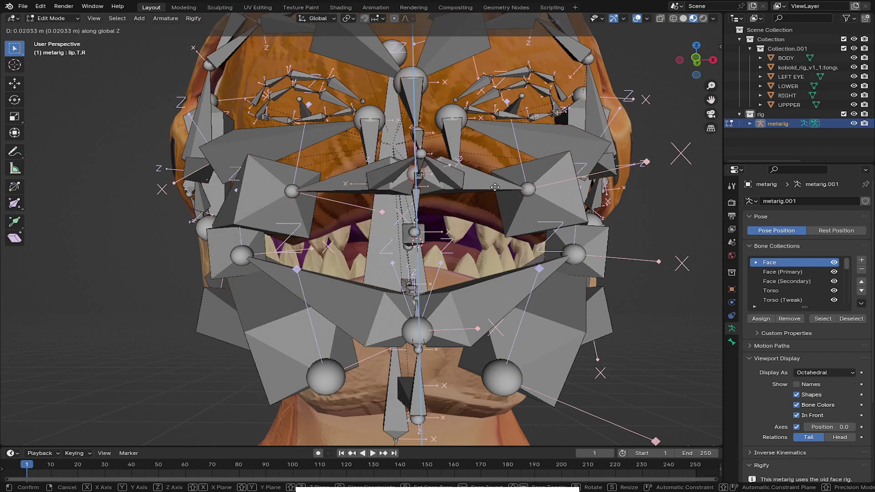
{"action": "left_click", "coordinate": [501, 203]}
- Refine the centre upper-lip joint along global Z and Y against the front of the mouth, toggling the In Front display
{"action": "middle_click_drag", "start_coordinate": [501, 203], "coordinate": [448, 232]}
{"action": "left_click", "coordinate": [475, 250]}
{"action": "left_click", "coordinate": [796, 415]}
{"action": "key", "text": "g"}
{"action": "key", "text": "z"}
{"action": "middle_click_drag", "start_coordinate": [474, 205], "coordinate": [458, 189]}
{"action": "left_click", "coordinate": [428, 191]}
{"action": "key", "text": "g"}
{"action": "key", "text": "y"}
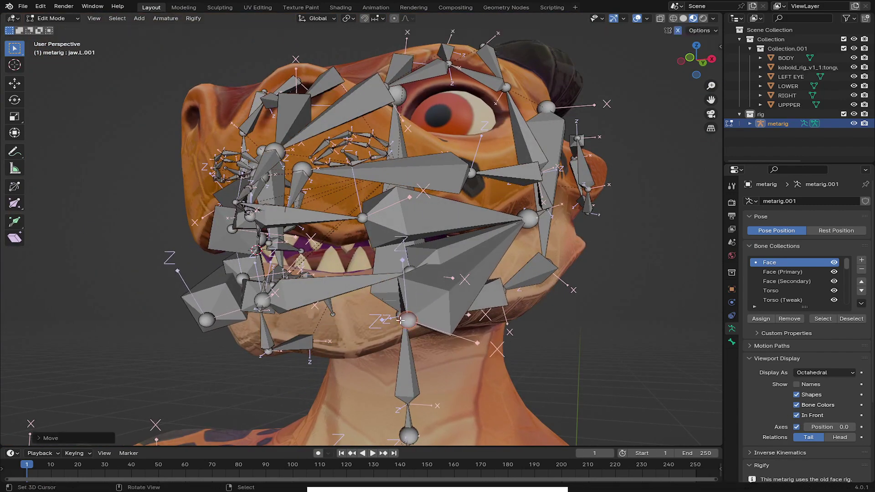
- Move the front joint of jaw.L.001 onto the side of the mesh's lower jaw
{"action": "key", "text": "g"}
{"action": "middle_click_drag", "start_coordinate": [400, 320], "coordinate": [379, 298]}
{"action": "left_click", "coordinate": [397, 314]}
{"action": "key", "text": "g"}
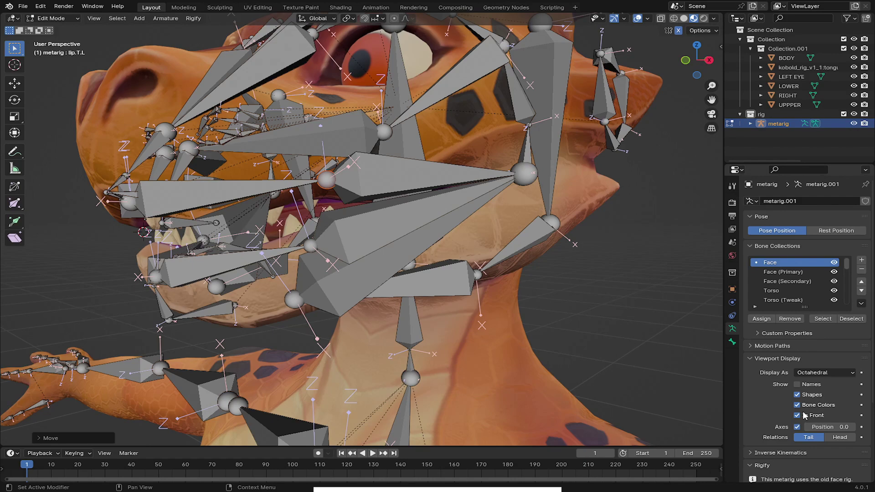
- Fit the mouth-corner joint of lip.T.L and the temple.L joint to the left side of the mesh, toggling In Front
{"action": "left_click", "coordinate": [803, 415]}
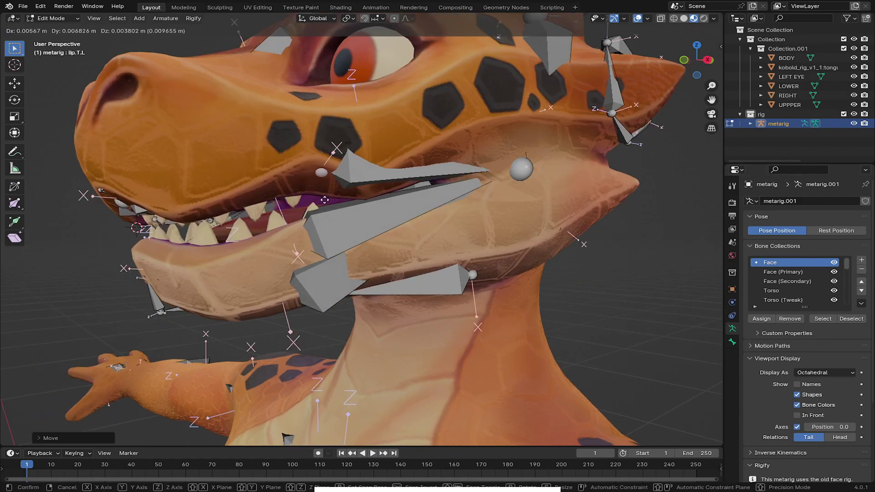
{"action": "key", "text": "g"}
{"action": "left_click", "coordinate": [807, 419]}
{"action": "key", "text": "g"}
{"action": "middle_click_drag", "start_coordinate": [537, 262], "coordinate": [293, 249]}
{"action": "left_click", "coordinate": [475, 269]}
{"action": "key", "text": "g"}
{"action": "left_click", "coordinate": [328, 242]}
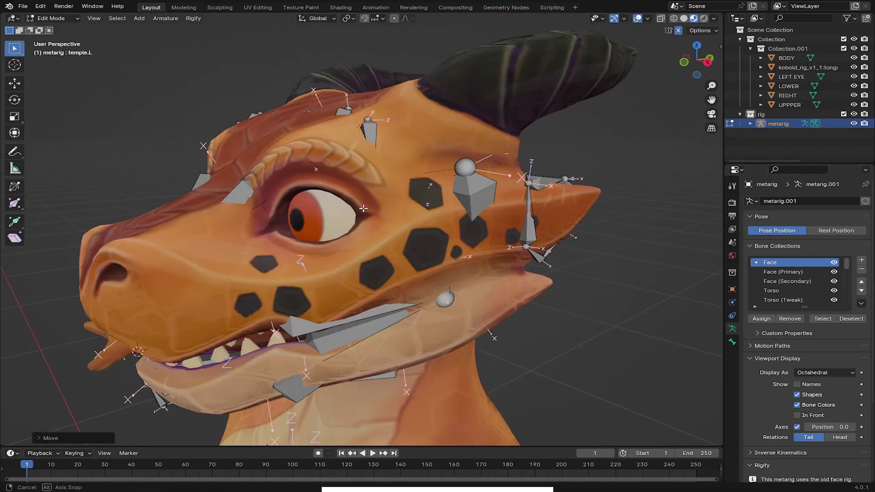
- Toggle In Front and fit the brow.B.L.002 joint to the mesh above the left eye
{"action": "left_click", "coordinate": [796, 415]}
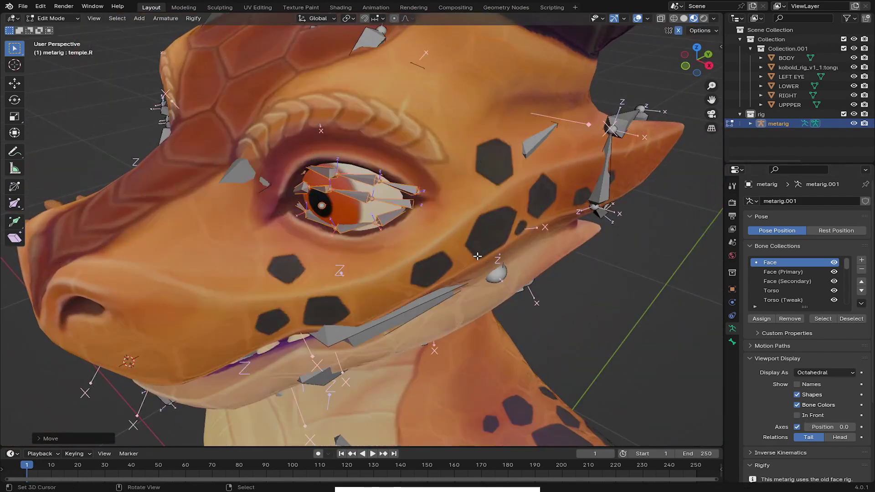
{"action": "middle_click_drag", "start_coordinate": [396, 208], "coordinate": [448, 187]}
{"action": "scroll", "coordinate": [412, 185], "scroll_direction": "up", "scroll_amount": 1}
{"action": "right_click", "coordinate": [332, 177]}
{"action": "key", "text": "g"}
{"action": "left_click", "coordinate": [322, 158]}
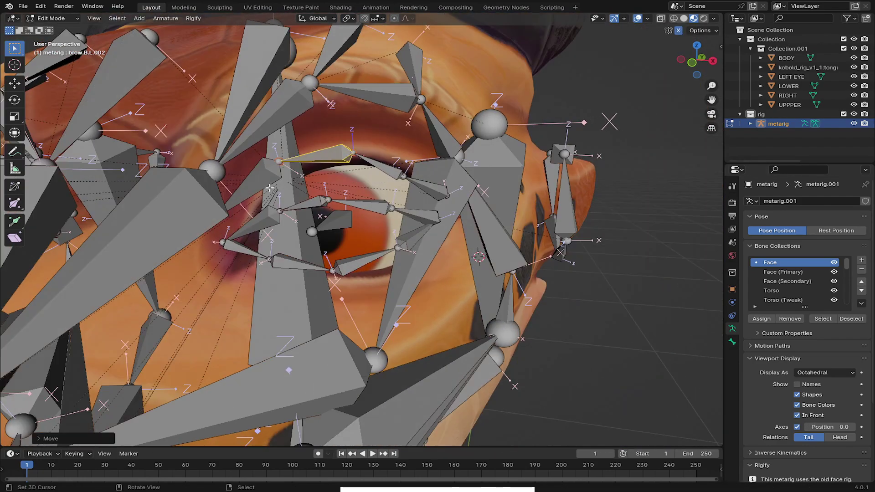
- Move the inner end of brow.B.L.003 onto the mesh near the left eye's inner corner
{"action": "middle_click_drag", "start_coordinate": [322, 158], "coordinate": [273, 169]}
{"action": "scroll", "coordinate": [273, 168], "scroll_direction": "up", "scroll_amount": 1}
{"action": "right_click", "coordinate": [230, 210]}
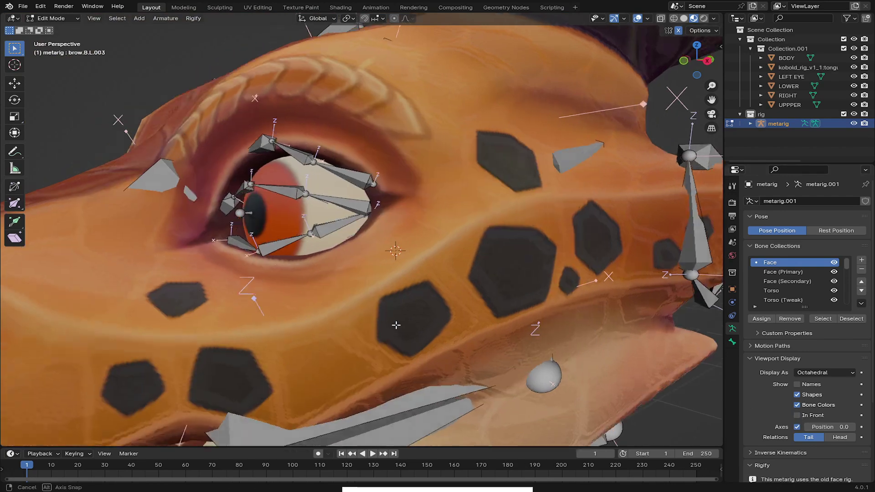
{"action": "scroll", "coordinate": [274, 307], "scroll_direction": "up", "scroll_amount": 3}
{"action": "key", "text": "g"}
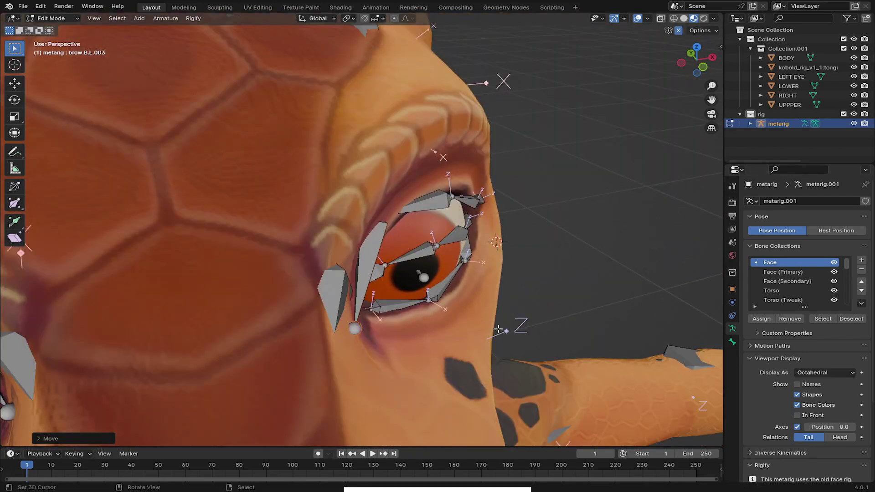
{"action": "scroll", "coordinate": [274, 307], "scroll_direction": "up", "scroll_amount": 2}
{"action": "left_click", "coordinate": [274, 307]}
{"action": "middle_click_drag", "start_coordinate": [274, 306], "coordinate": [232, 264]}
{"action": "key", "text": "g"}
{"action": "left_click", "coordinate": [273, 218]}
{"action": "middle_click_drag", "start_coordinate": [274, 219], "coordinate": [472, 262]}
{"action": "key", "text": "g"}
{"action": "left_click", "coordinate": [289, 214]}
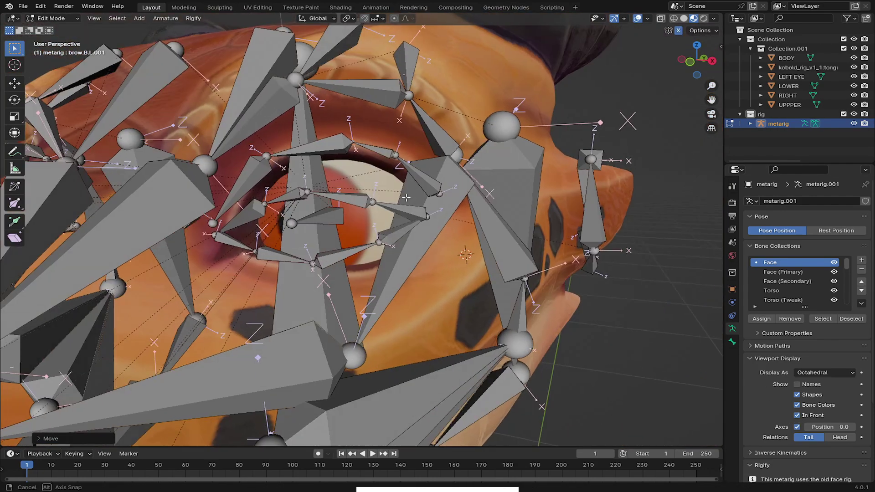
- Adjust the lower-brow bone chain near the left eye's outer corner
{"action": "middle_click_drag", "start_coordinate": [405, 198], "coordinate": [426, 199]}
{"action": "left_click", "coordinate": [454, 189]}
{"action": "key", "text": "g"}
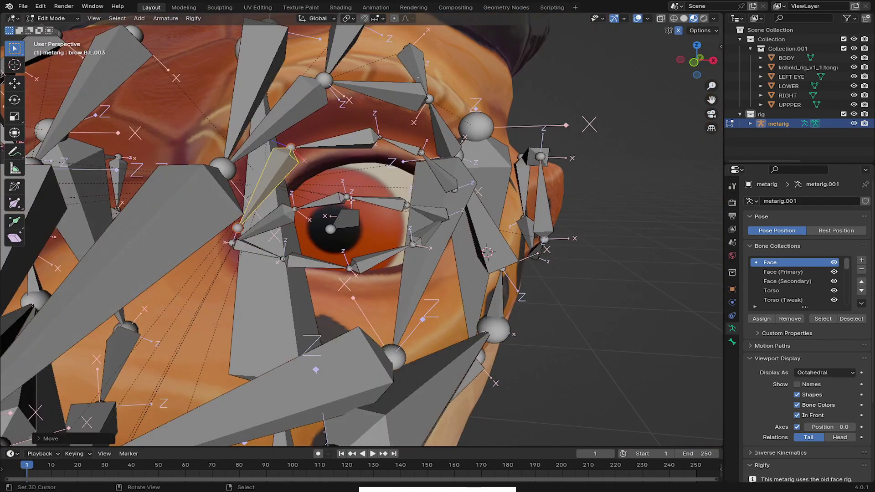
- Fit the lid.B.L.002 and lid.T.L joints to the rims of the left eyelids and switch In Front back on
{"action": "middle_click_drag", "start_coordinate": [350, 199], "coordinate": [446, 205]}
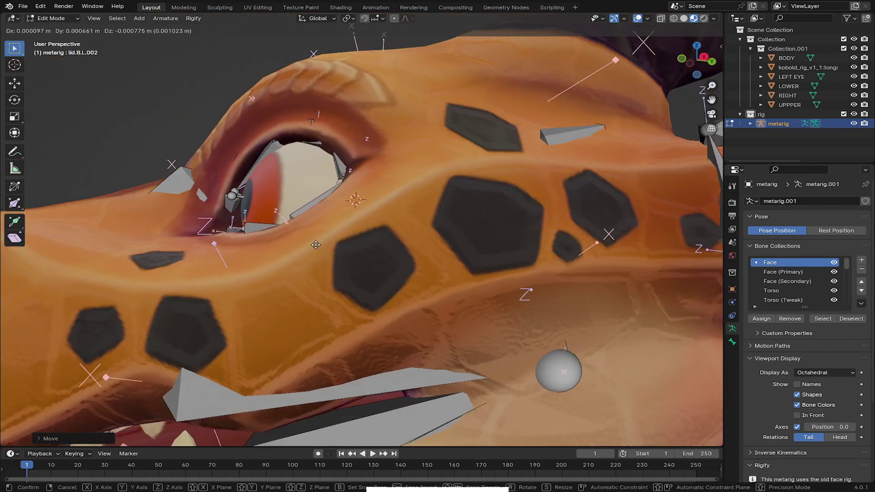
{"action": "left_click", "coordinate": [272, 231]}
{"action": "left_click", "coordinate": [321, 255]}
{"action": "key", "text": "g"}
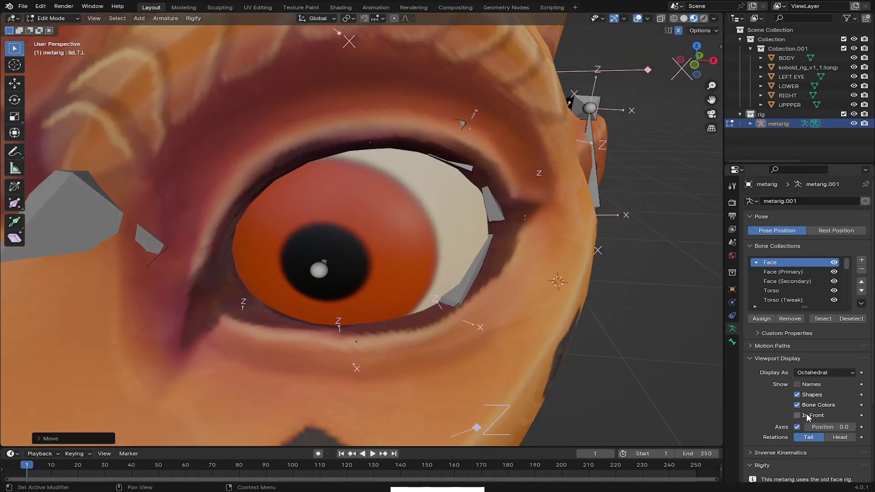
{"action": "left_click", "coordinate": [797, 415]}
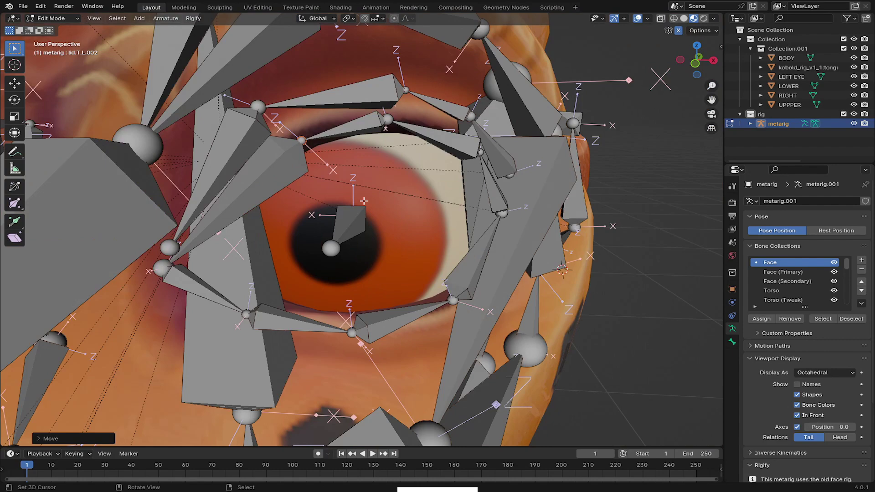
{"action": "middle_click_drag", "start_coordinate": [363, 201], "coordinate": [371, 201]}
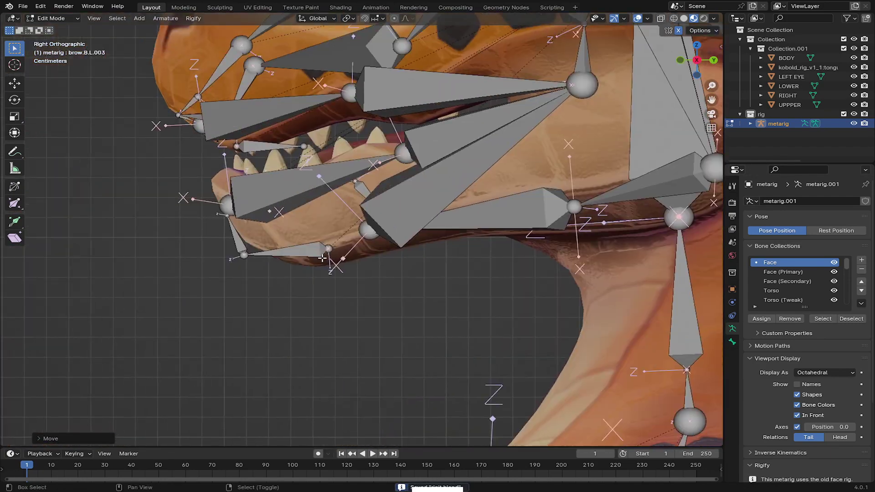
- Stretch the jaw bone back towards the throat and fit the chin joints to the front of the lower jaw
{"action": "right_click_drag", "start_coordinate": [322, 258], "coordinate": [513, 244]}
{"action": "right_click_drag", "start_coordinate": [256, 270], "coordinate": [290, 276]}
{"action": "right_click_drag", "start_coordinate": [227, 220], "coordinate": [217, 196]}
{"action": "middle_click_drag", "start_coordinate": [175, 195], "coordinate": [276, 271]}
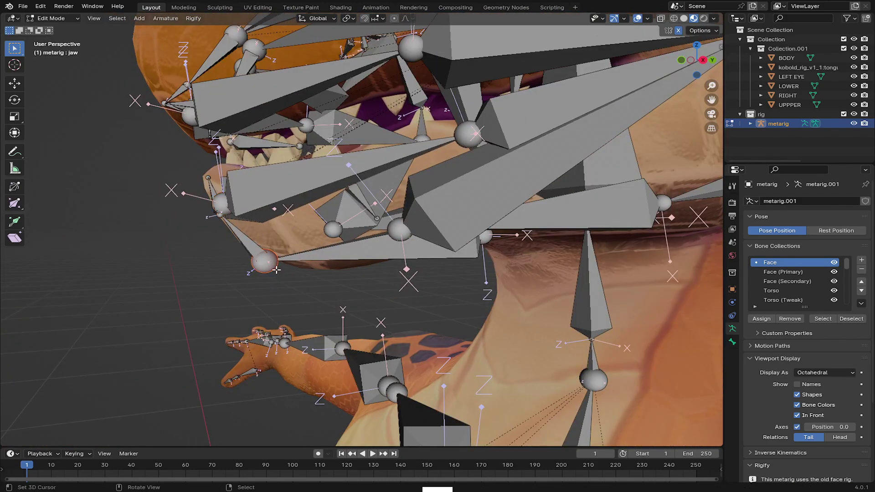
{"action": "right_click_drag", "start_coordinate": [276, 270], "coordinate": [297, 262]}
- Hide the jaw, chin and lower-lip bones that cover the tongue bones, working from the right side view
{"action": "middle_click_drag", "start_coordinate": [296, 262], "coordinate": [371, 250]}
{"action": "key", "text": "KP_3"}
{"action": "right_click", "coordinate": [370, 250]}
{"action": "key", "text": "h"}
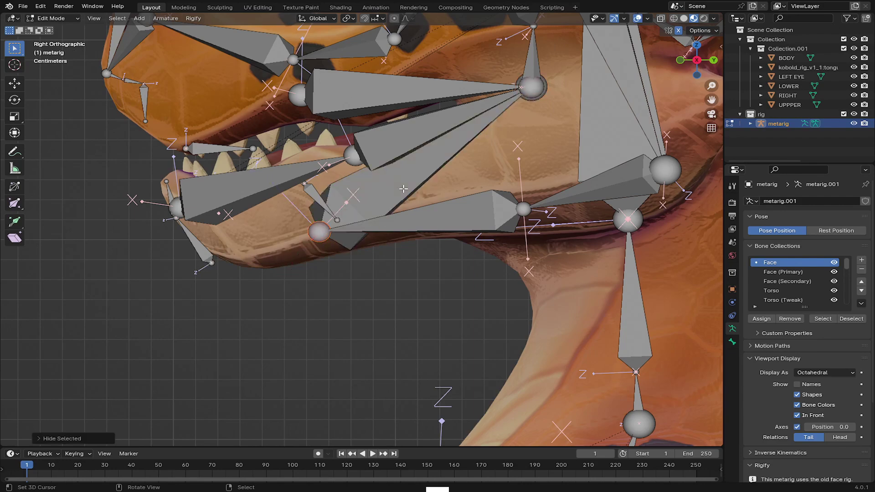
{"action": "key", "text": "h"}
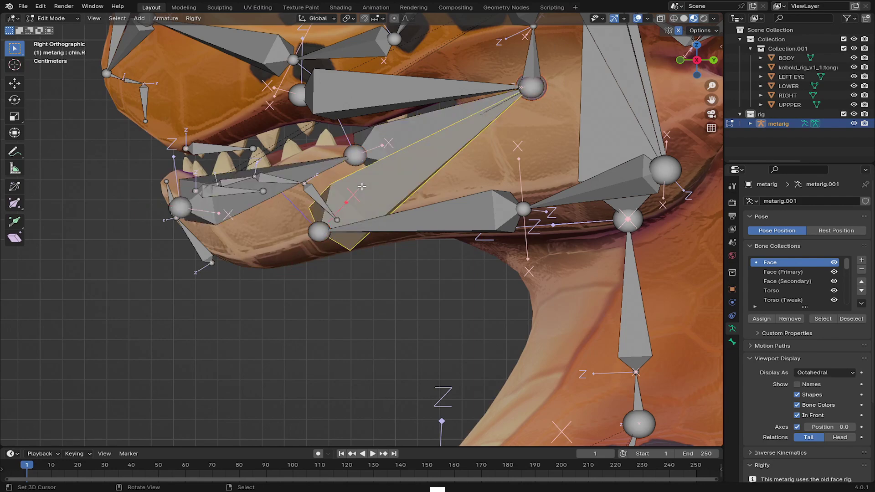
{"action": "middle_click_drag", "start_coordinate": [361, 186], "coordinate": [297, 211]}
{"action": "key", "text": "h"}
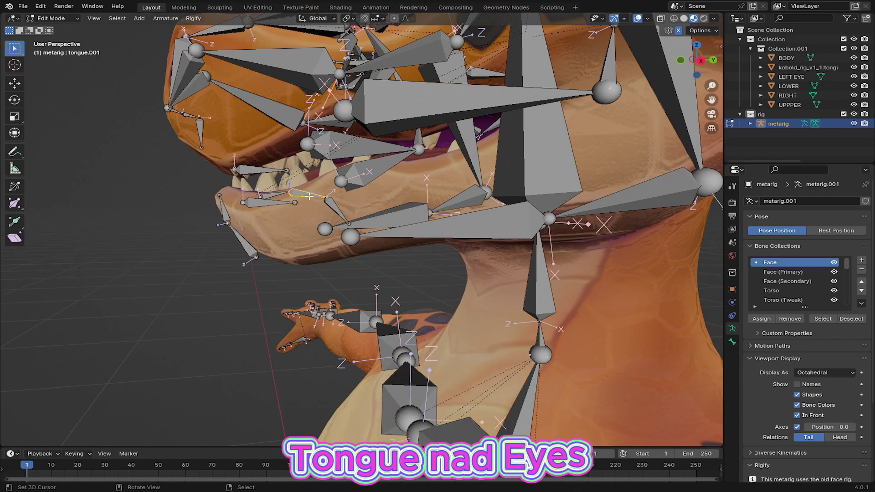
- Hide the BODY mesh in Object Mode and return to editing metarig at the tongue bones in right view
{"action": "left_click", "coordinate": [308, 196]}
{"action": "key", "text": "KP_3"}
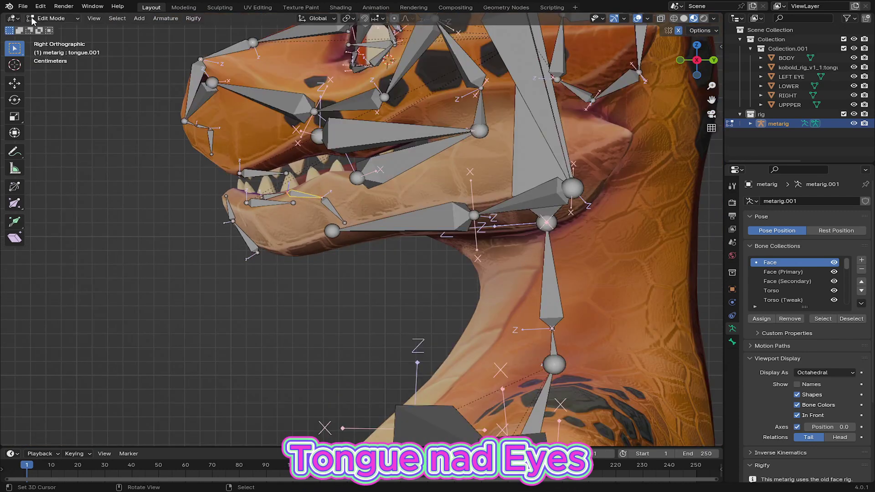
{"action": "left_click", "coordinate": [46, 30]}
{"action": "left_click", "coordinate": [256, 124]}
{"action": "key", "text": "h"}
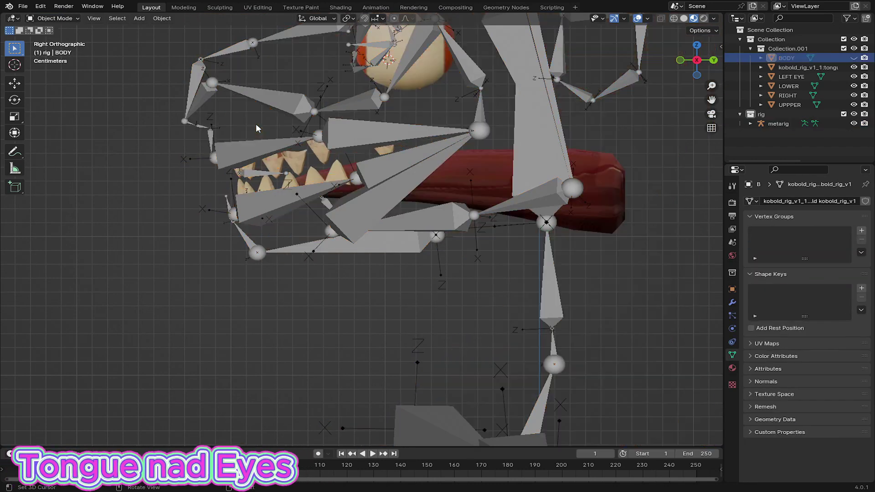
{"action": "right_click", "coordinate": [288, 198]}
{"action": "key", "text": "Tab"}
{"action": "scroll", "coordinate": [290, 197], "scroll_direction": "up", "scroll_amount": 3}
{"action": "middle_click_drag", "start_coordinate": [291, 197], "coordinate": [235, 258], "text": "shift"}
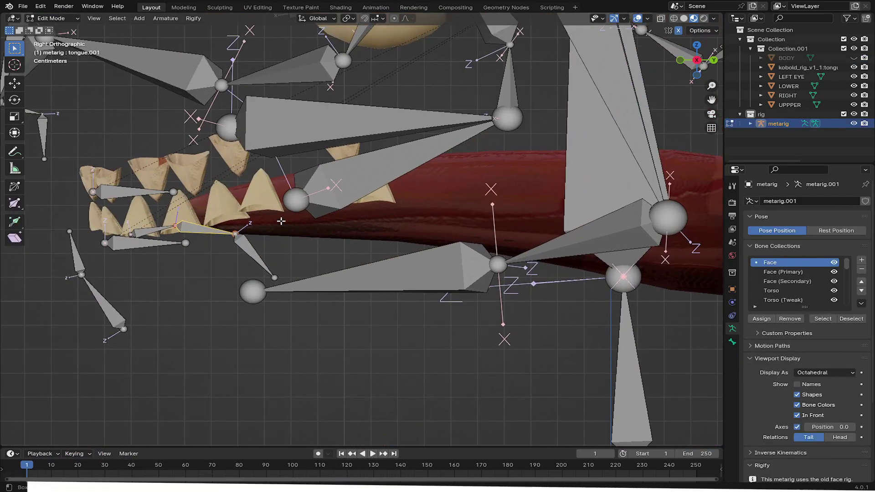
- Move the back end of tongue.002 to the rear part of the tongue mesh
{"action": "middle_click_drag", "start_coordinate": [410, 257], "coordinate": [318, 261], "text": "shift"}
{"action": "scroll", "coordinate": [318, 261], "scroll_direction": "down", "scroll_amount": 1}
{"action": "left_click", "coordinate": [222, 271]}
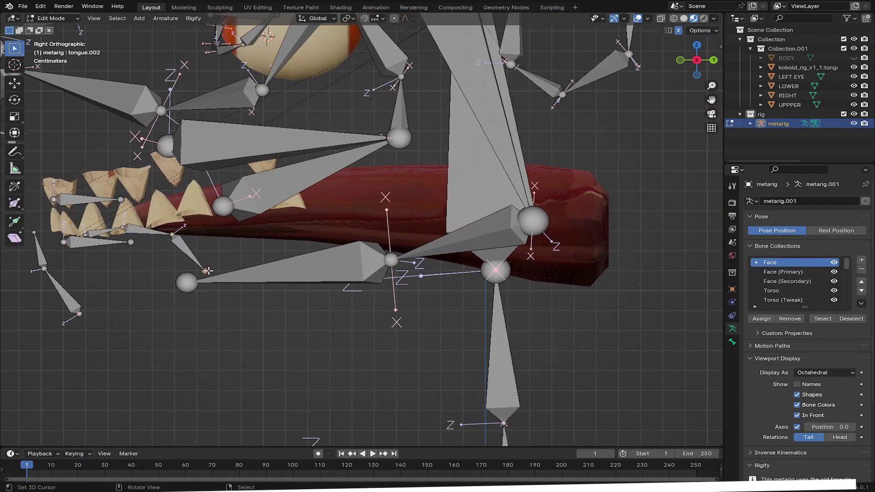
{"action": "key", "text": "g"}
{"action": "left_click", "coordinate": [600, 240]}
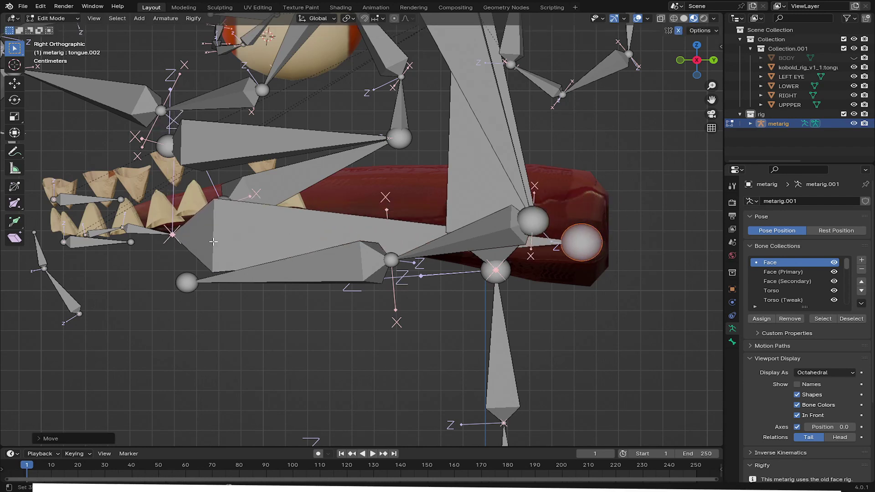
- Place the two joints of tongue.001 inside the middle and front sections of the tongue mesh
{"action": "right_click", "coordinate": [169, 235]}
{"action": "key", "text": "g"}
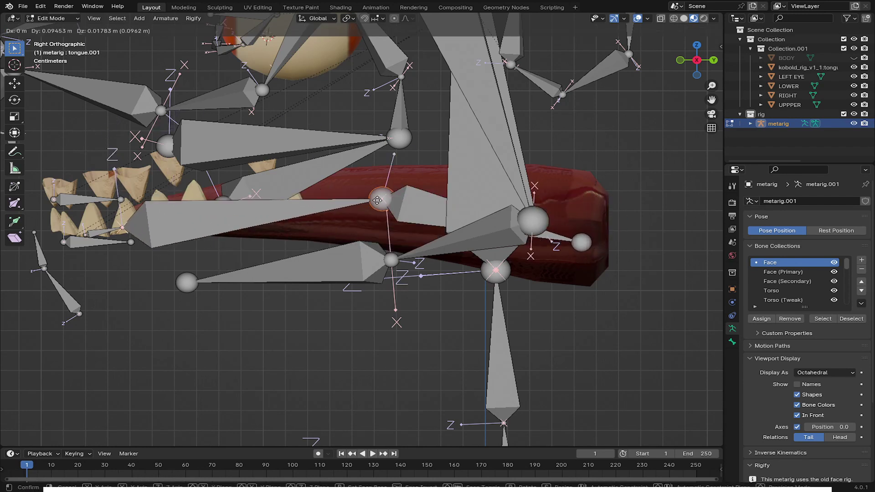
{"action": "left_click", "coordinate": [366, 201]}
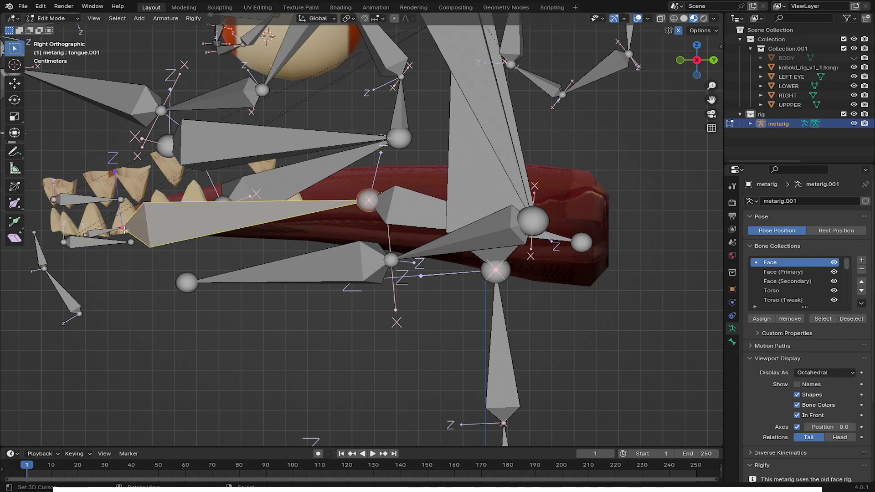
{"action": "key", "text": "g"}
{"action": "left_click", "coordinate": [276, 209]}
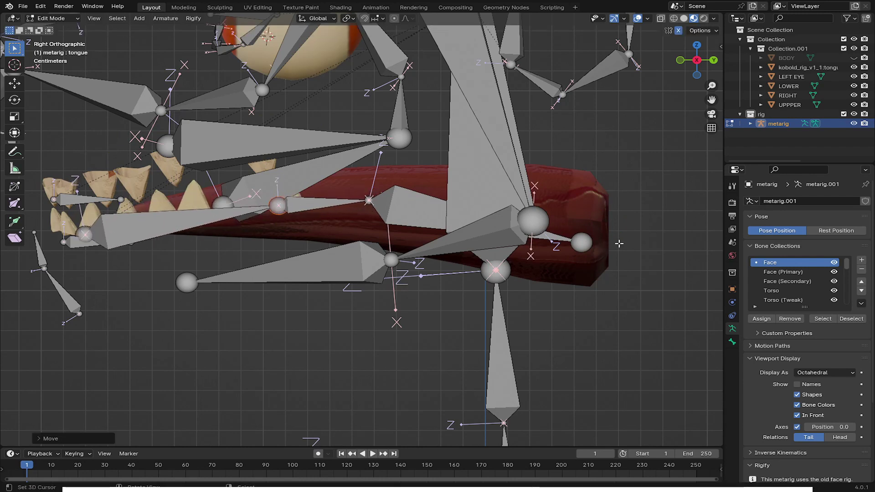
- Extend the back end of tongue.002 to the tongue mesh's rear edge and set the tongue bone's front end at its tip
{"action": "right_click", "coordinate": [585, 246]}
{"action": "key", "text": "g"}
{"action": "left_click", "coordinate": [610, 255]}
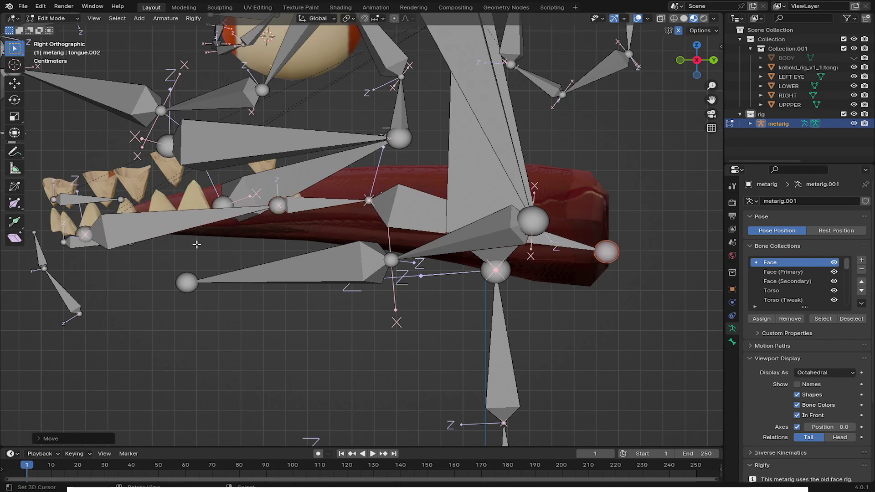
{"action": "left_click", "coordinate": [85, 235]}
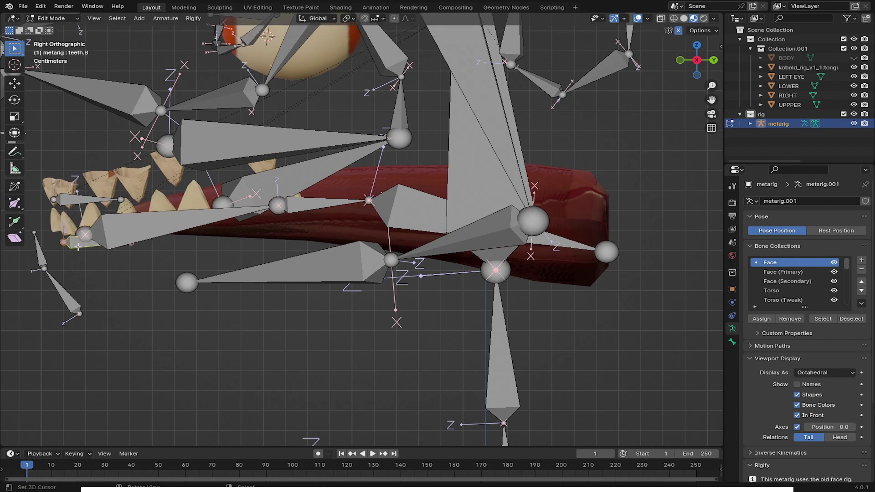
{"action": "key", "text": "g"}
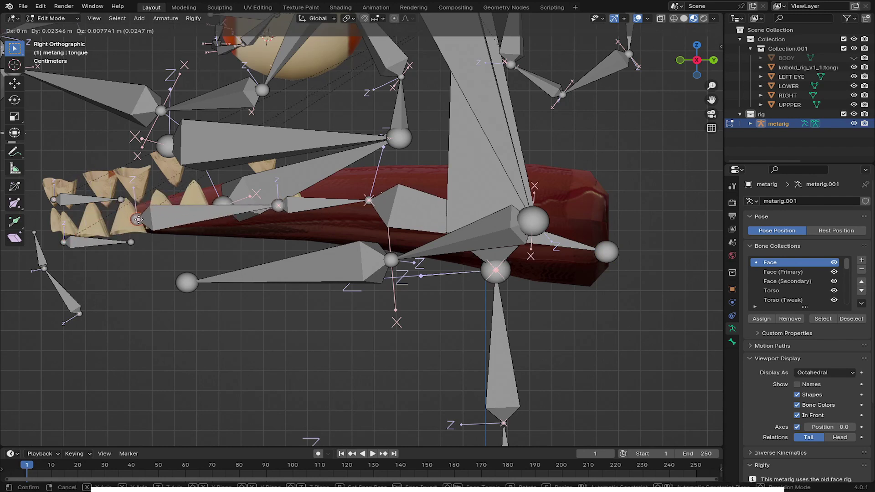
{"action": "left_click", "coordinate": [139, 223]}
- Move, enlarge and rotate teeth.T to follow the upper row of teeth
{"action": "key", "text": "g"}
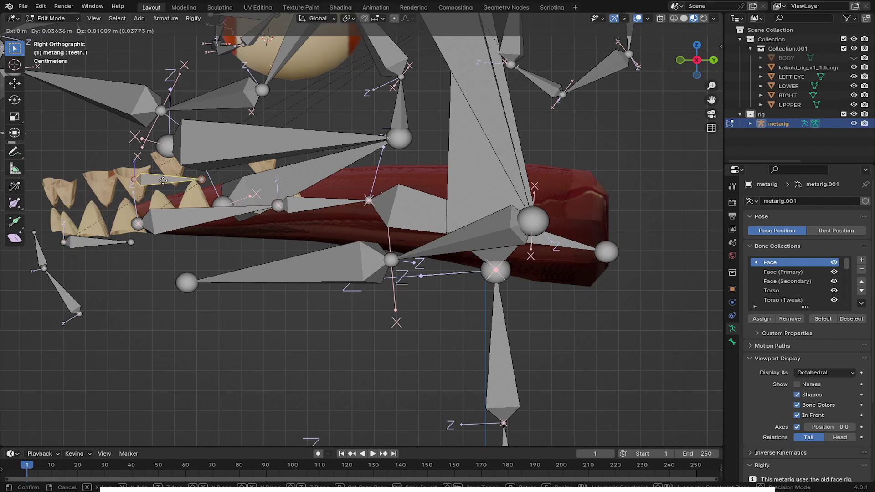
{"action": "left_click", "coordinate": [124, 185]}
{"action": "key", "text": "s"}
{"action": "left_click", "coordinate": [246, 226]}
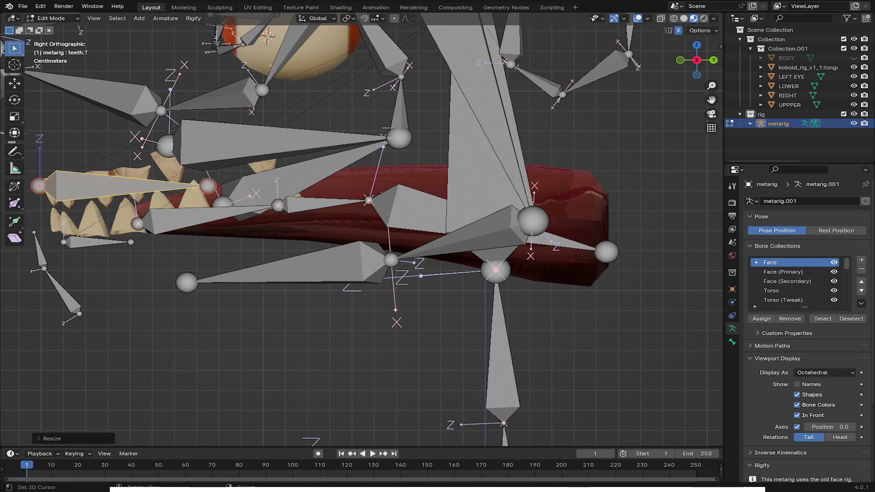
{"action": "key", "text": "r"}
{"action": "left_click", "coordinate": [249, 210]}
{"action": "key", "text": "ctrl+z"}
{"action": "key", "text": "ctrl+z"}
- Enlarge teeth.B and move it to follow the lower row of teeth
{"action": "left_click", "coordinate": [113, 241]}
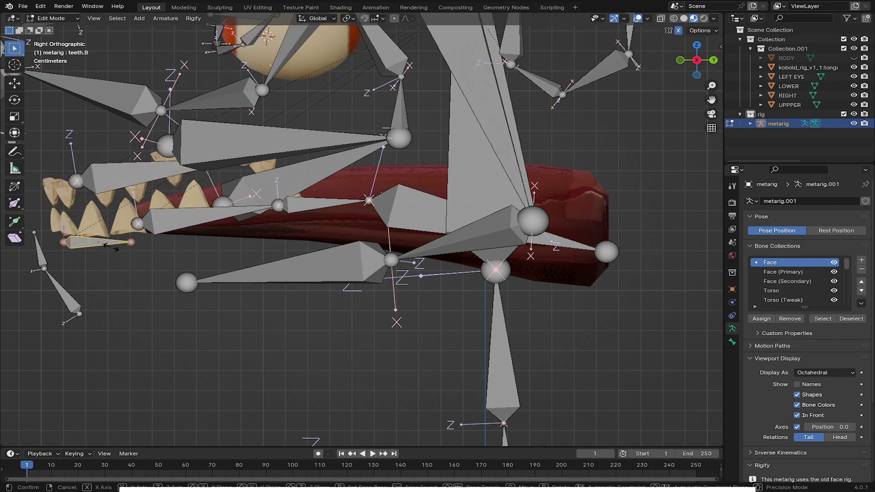
{"action": "key", "text": "s"}
{"action": "left_click", "coordinate": [169, 253]}
{"action": "key", "text": "s"}
{"action": "left_click", "coordinate": [143, 250]}
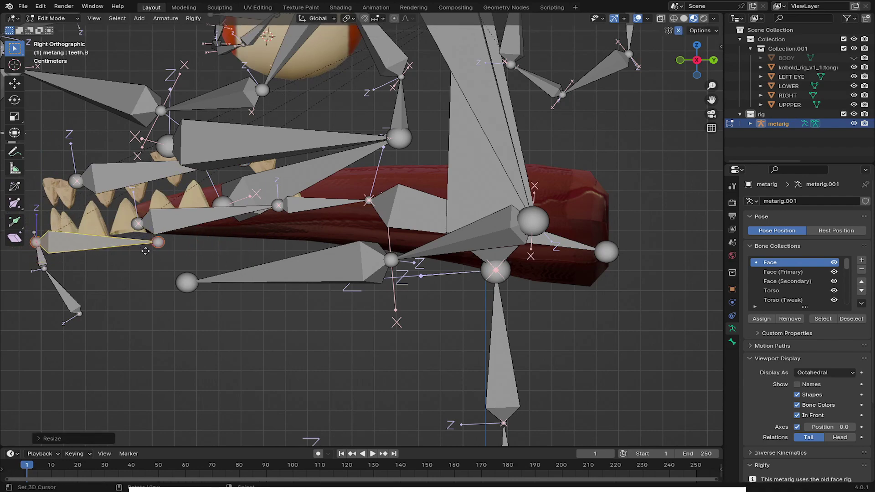
{"action": "key", "text": "g"}
{"action": "left_click", "coordinate": [195, 233]}
{"action": "key", "text": "shift+d"}
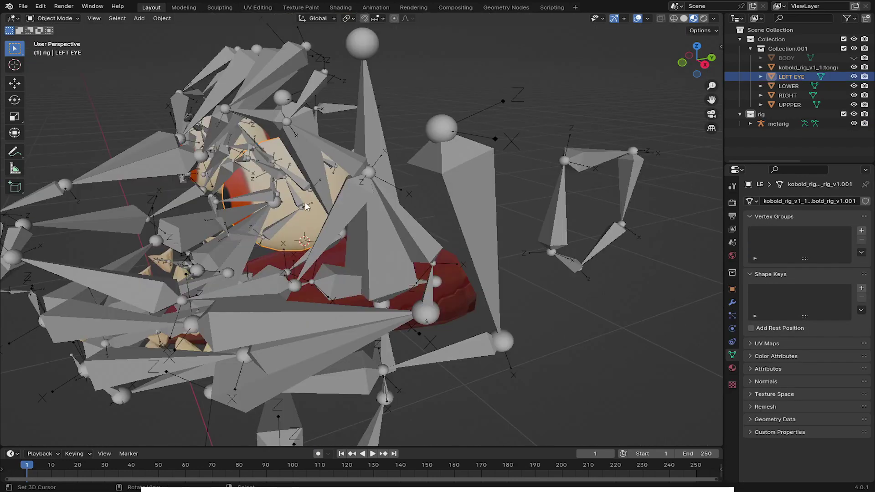
- Select the vertex loop around the middle of the LEFT EYE mesh and snap the 3D cursor to its centre
{"action": "middle_click_drag", "start_coordinate": [455, 191], "coordinate": [283, 207]}
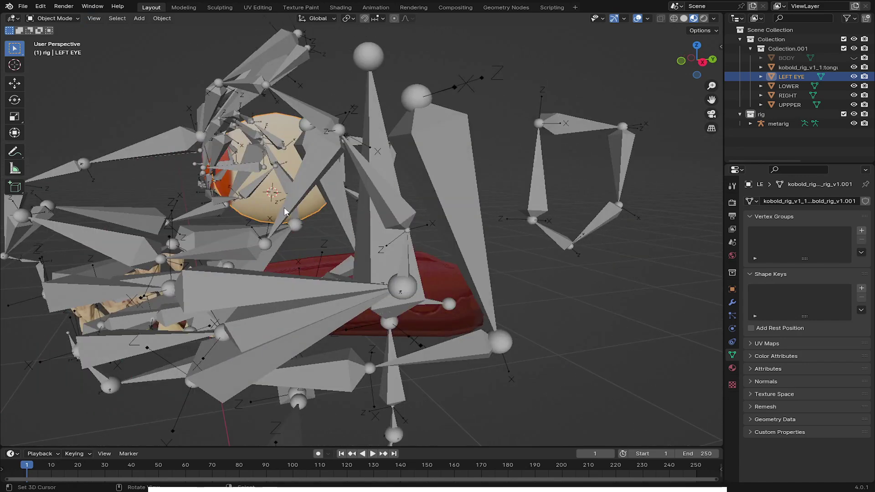
{"action": "middle_click_drag", "start_coordinate": [287, 155], "coordinate": [246, 186]}
{"action": "key", "text": "Tab"}
{"action": "scroll", "coordinate": [236, 164], "scroll_direction": "up", "scroll_amount": 3}
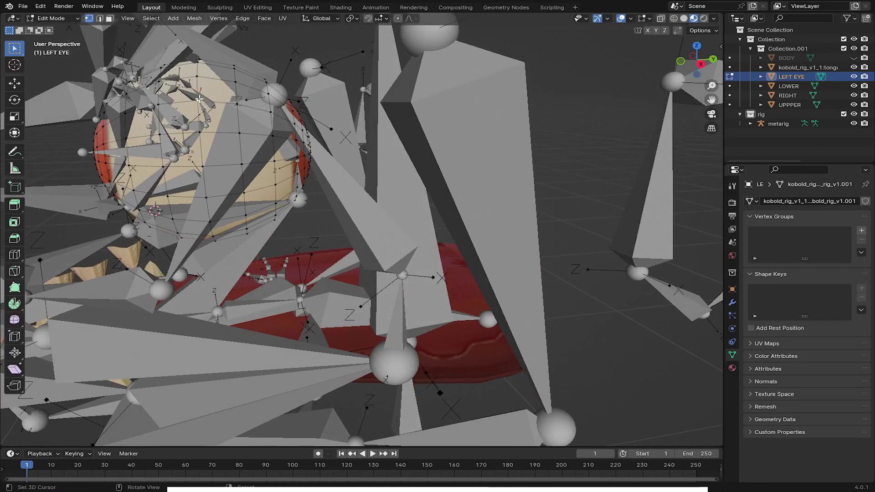
{"action": "right_click", "coordinate": [199, 99]}
{"action": "middle_click_drag", "start_coordinate": [199, 98], "coordinate": [203, 102]}
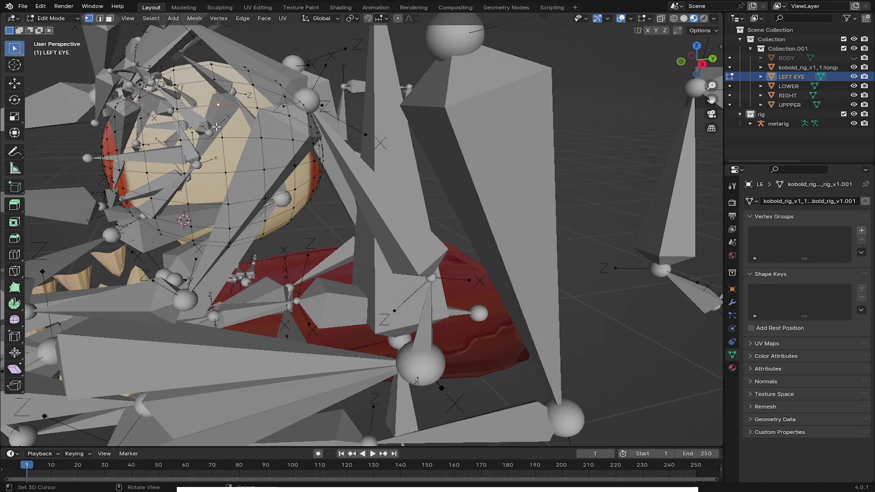
{"action": "scroll", "coordinate": [298, 140], "scroll_direction": "down", "scroll_amount": 2, "text": "alt"}
{"action": "middle_click_drag", "start_coordinate": [298, 140], "coordinate": [287, 171]}
{"action": "key", "text": "shift+s"}
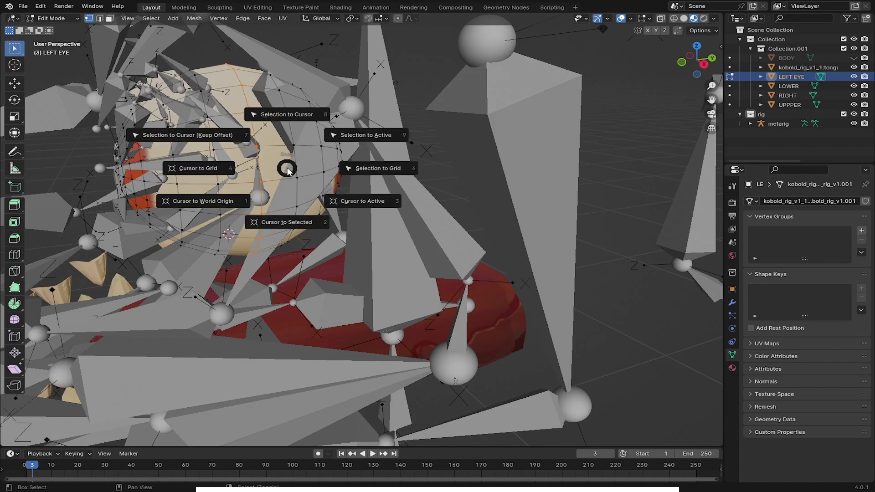
{"action": "left_click", "coordinate": [286, 222]}
{"action": "scroll", "coordinate": [286, 221], "scroll_direction": "down", "scroll_amount": 5}
{"action": "middle_click_drag", "start_coordinate": [286, 221], "coordinate": [314, 221]}
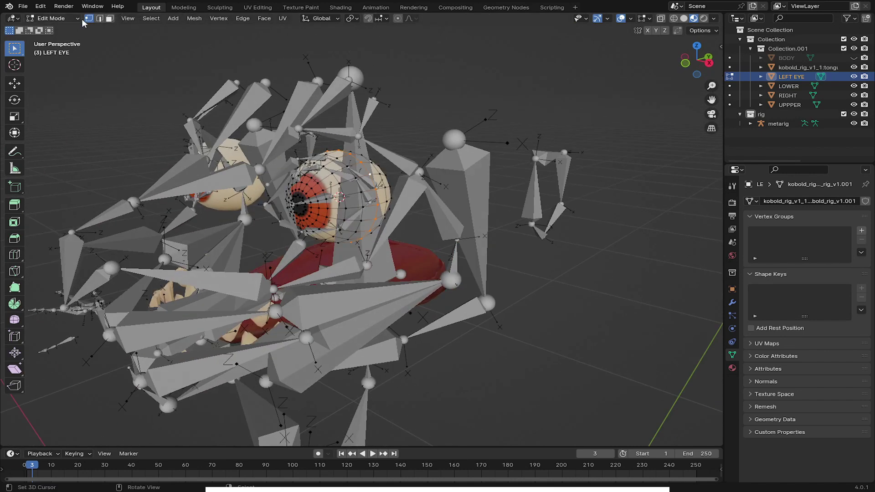
- Set the LEFT EYE object's origin to the 3D cursor in Object Mode
{"action": "left_click", "coordinate": [53, 30]}
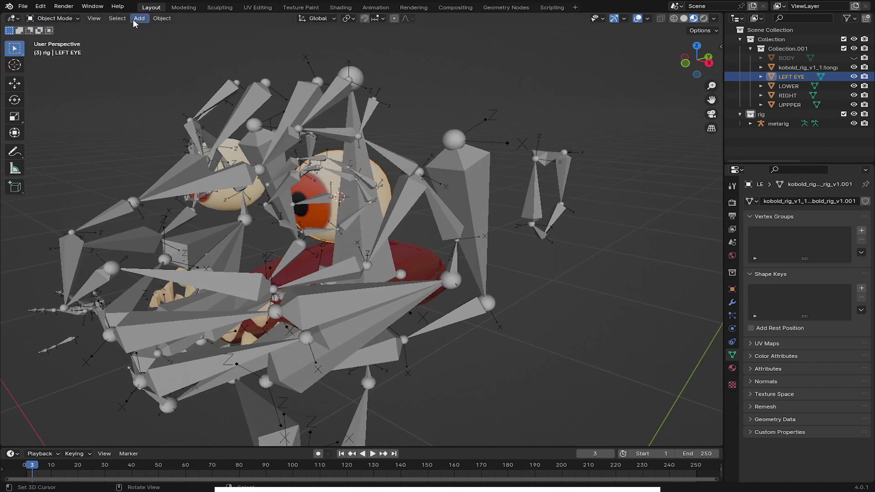
{"action": "left_click", "coordinate": [169, 20]}
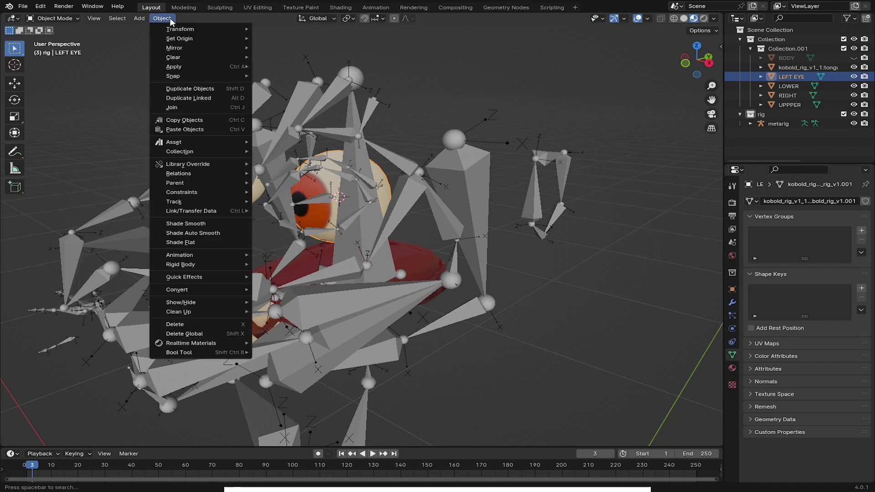
{"action": "mouse_move", "coordinate": [171, 42]}
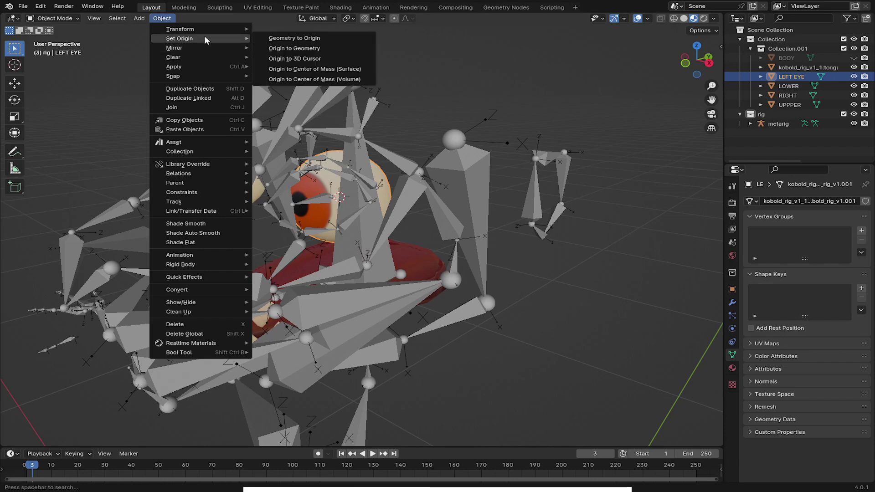
{"action": "left_click", "coordinate": [306, 59]}
- Test the LEFT EYE's pivot with a free trackball rotation and cancel it
{"action": "scroll", "coordinate": [335, 189], "scroll_direction": "down", "scroll_amount": 1}
{"action": "middle_click_drag", "start_coordinate": [336, 190], "coordinate": [364, 191]}
{"action": "key", "text": "r"}
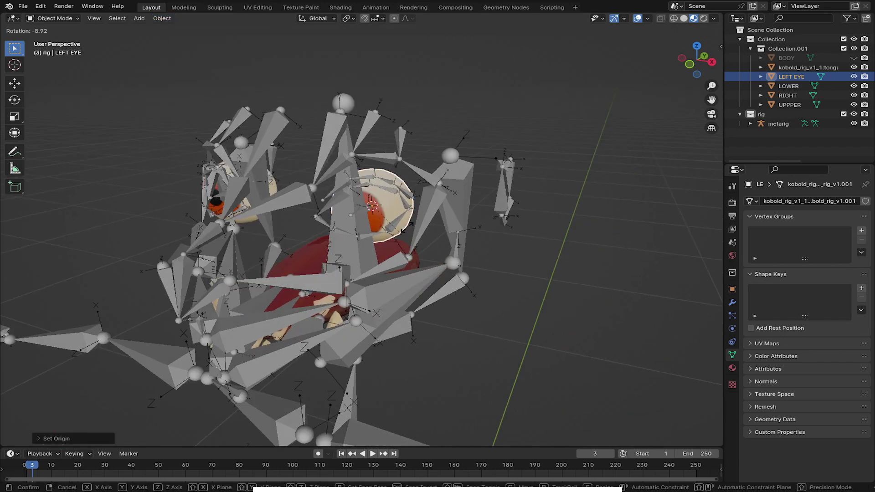
{"action": "key", "text": "r"}
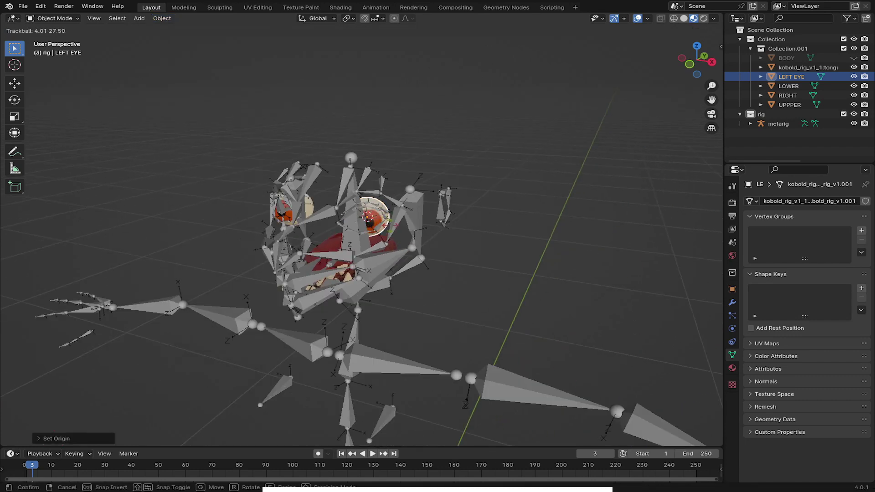
{"action": "right_click", "coordinate": [373, 243]}
- Set the RIGHT eye object's origin at the centre of its eyeball in Object Mode
{"action": "middle_click_drag", "start_coordinate": [298, 212], "coordinate": [326, 202]}
{"action": "right_click", "coordinate": [300, 220]}
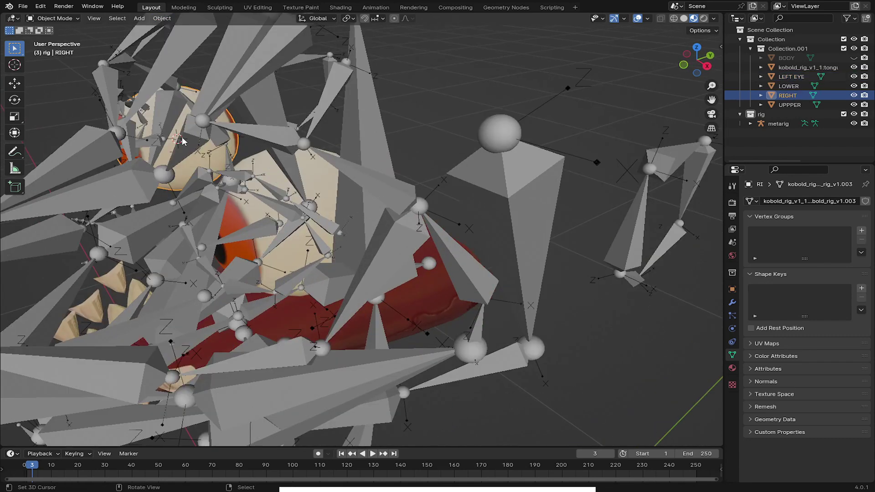
{"action": "middle_click_drag", "start_coordinate": [182, 137], "coordinate": [205, 144]}
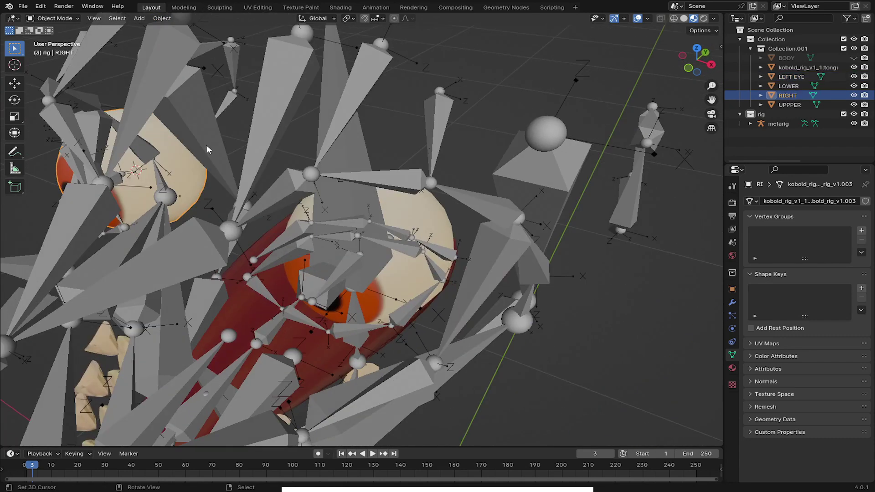
{"action": "key", "text": "Tab"}
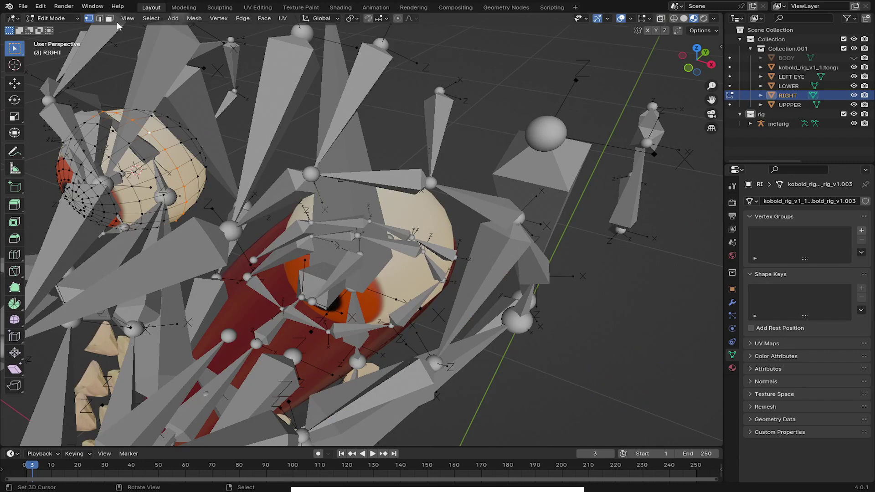
{"action": "key", "text": "Tab"}
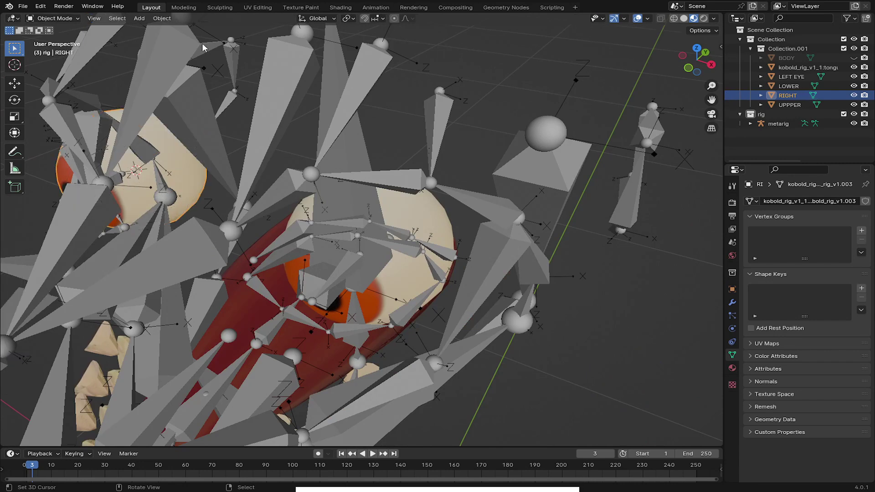
{"action": "left_click", "coordinate": [164, 19]}
{"action": "mouse_move", "coordinate": [228, 41]}
{"action": "left_click", "coordinate": [294, 49]}
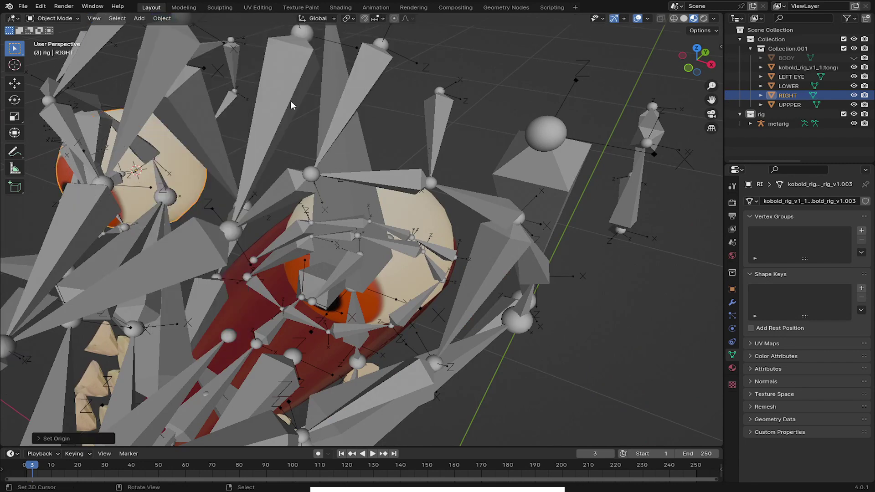
- Edit the metarig's eye.R bone and snap it to the 3D cursor at the centre of the right eyeball
{"action": "scroll", "coordinate": [269, 155], "scroll_direction": "down", "scroll_amount": 5}
{"action": "left_click", "coordinate": [269, 152]}
{"action": "scroll", "coordinate": [333, 173], "scroll_direction": "up", "scroll_amount": 5}
{"action": "middle_click_drag", "start_coordinate": [334, 177], "coordinate": [340, 182]}
{"action": "key", "text": "Tab"}
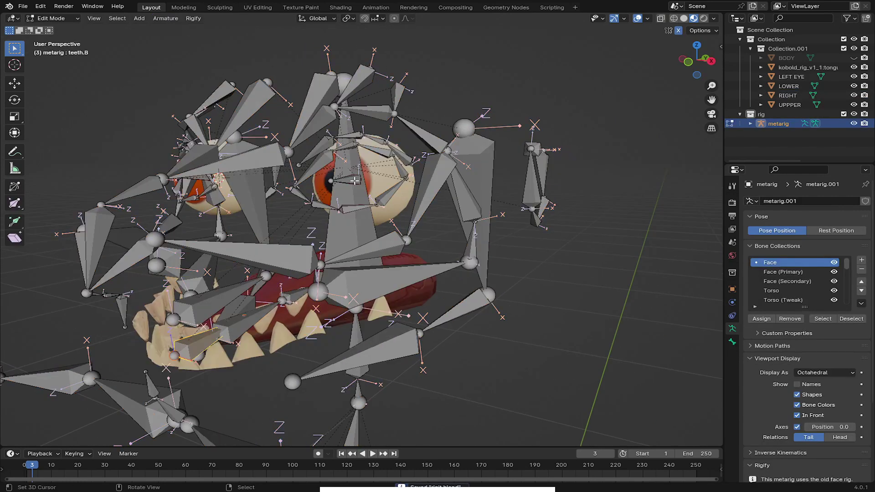
{"action": "middle_click_drag", "start_coordinate": [219, 183], "coordinate": [319, 191]}
{"action": "scroll", "coordinate": [292, 191], "scroll_direction": "up", "scroll_amount": 2}
{"action": "right_click", "coordinate": [289, 194]}
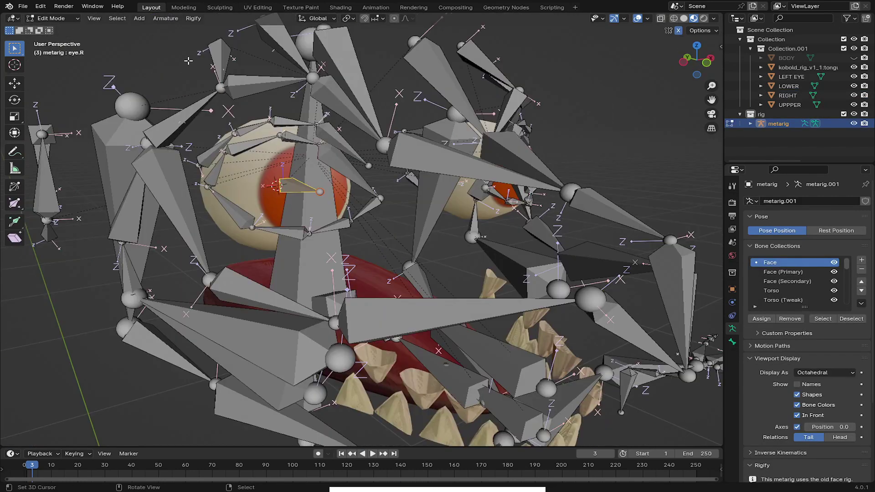
{"action": "key", "text": "shift+s"}
{"action": "left_click", "coordinate": [282, 164]}
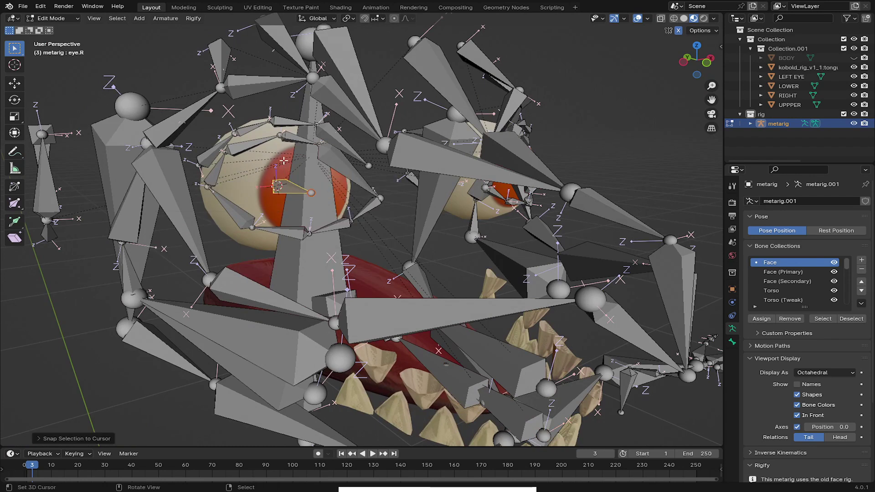
- Set the transform pivot point to Individual Origins and enlarge the eye.R bone to extend through the eyeball
{"action": "scroll", "coordinate": [283, 160], "scroll_direction": "down", "scroll_amount": 2}
{"action": "middle_click_drag", "start_coordinate": [346, 201], "coordinate": [286, 229]}
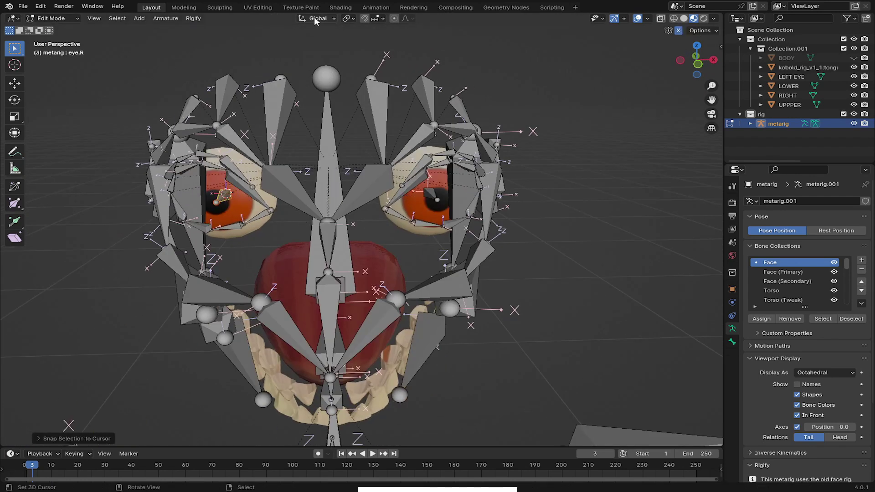
{"action": "left_click", "coordinate": [348, 19]}
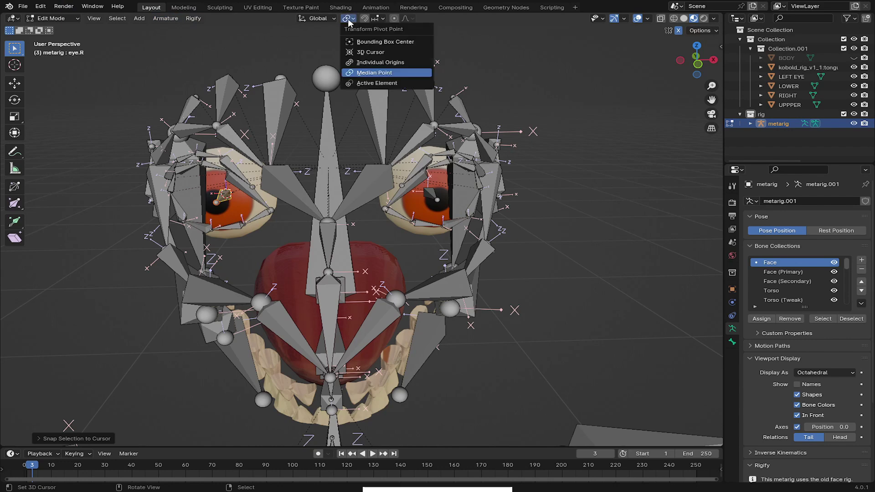
{"action": "left_click", "coordinate": [361, 63]}
{"action": "key", "text": "s"}
{"action": "left_click", "coordinate": [490, 93]}
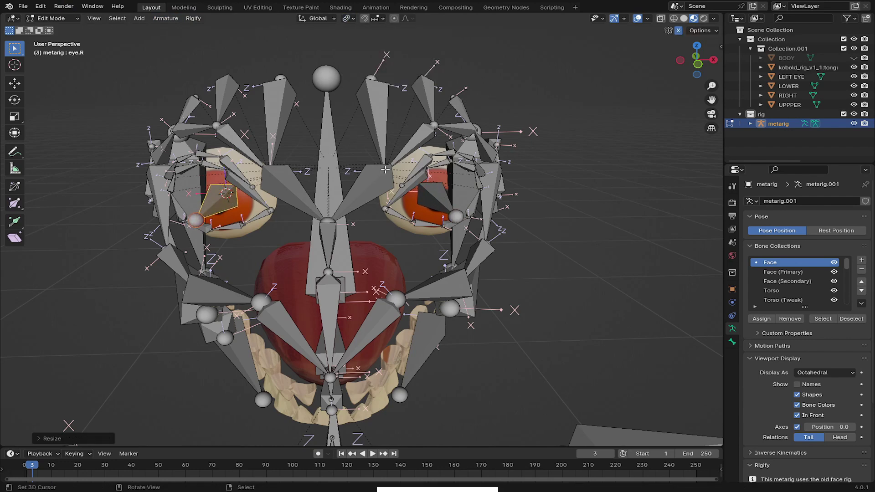
- Return the metarig to Object Mode, unhide the BODY mesh and save the file
{"action": "middle_click_drag", "start_coordinate": [385, 169], "coordinate": [248, 112]}
{"action": "left_click", "coordinate": [57, 28]}
{"action": "key", "text": "Tab"}
{"action": "scroll", "coordinate": [340, 214], "scroll_direction": "down", "scroll_amount": 5}
{"action": "middle_click_drag", "start_coordinate": [324, 214], "coordinate": [65, 57]}
{"action": "key", "text": "alt+h"}
{"action": "left_click", "coordinate": [72, 30]}
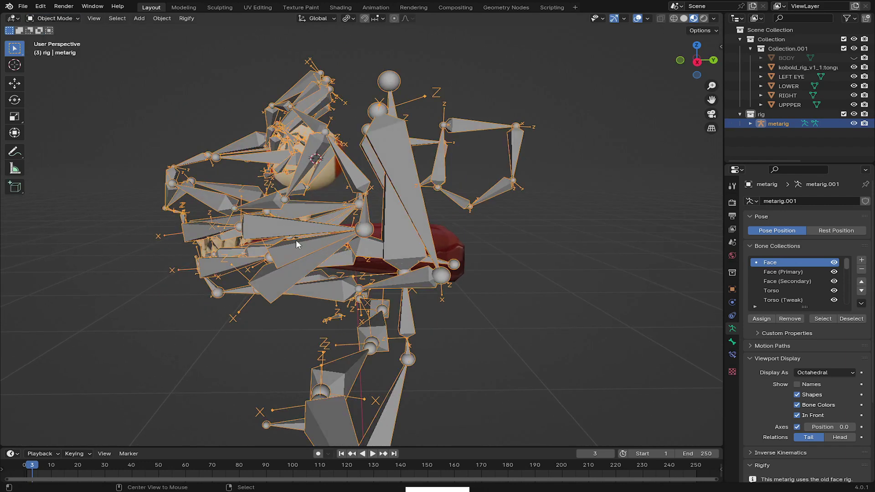
{"action": "key", "text": "alt+h"}
{"action": "key", "text": "ctrl+s"}
{"action": "middle_click_drag", "start_coordinate": [296, 239], "coordinate": [294, 216]}
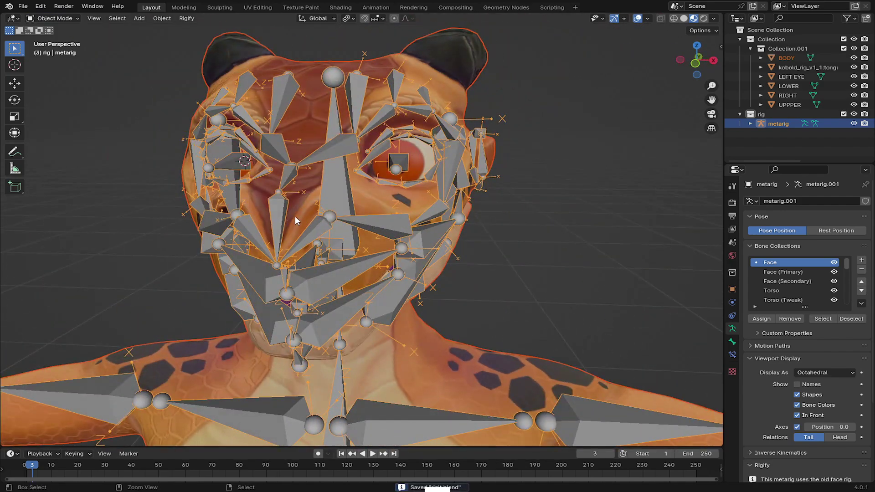
- Find the spines.basic_tail Rigify sample by filtering for "tai" and add it to the metarig in Edit Mode
{"action": "scroll", "coordinate": [295, 216], "scroll_direction": "down", "scroll_amount": 5}
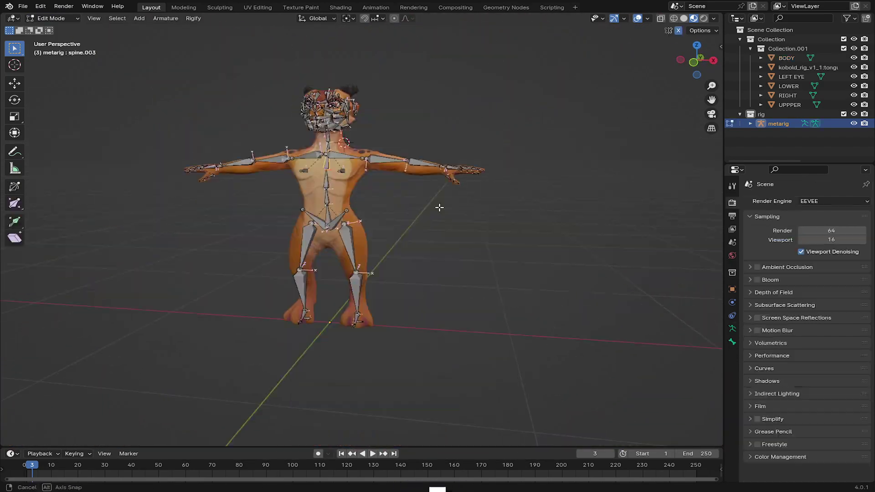
{"action": "scroll", "coordinate": [437, 205], "scroll_direction": "up", "scroll_amount": 5}
{"action": "middle_click_drag", "start_coordinate": [454, 210], "coordinate": [296, 226]}
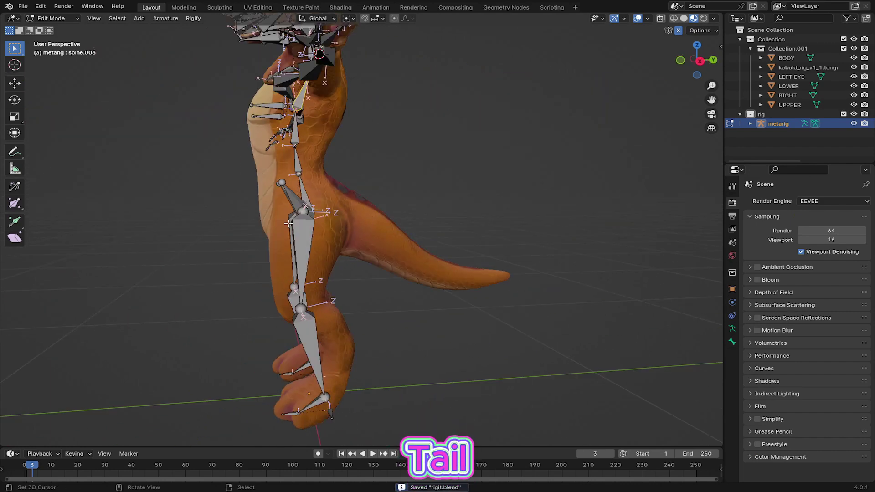
{"action": "scroll", "coordinate": [287, 160], "scroll_direction": "up", "scroll_amount": 2}
{"action": "middle_click_drag", "start_coordinate": [286, 160], "coordinate": [300, 256], "text": "shift"}
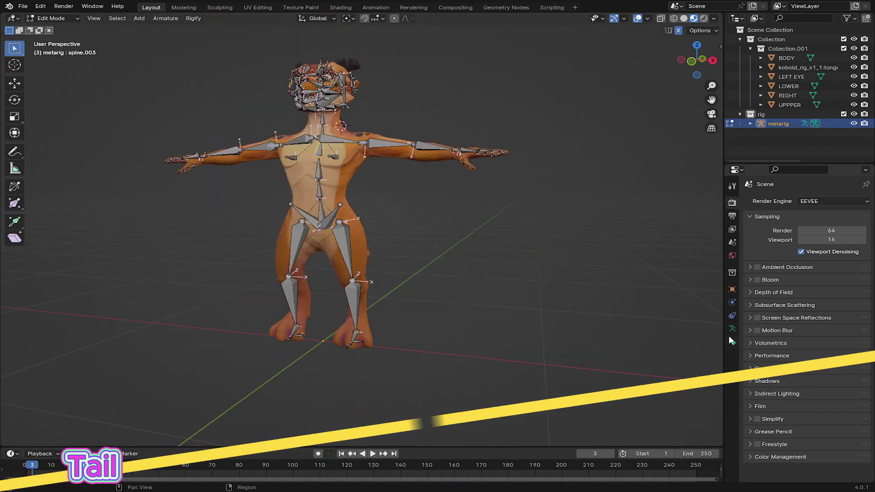
{"action": "left_click", "coordinate": [732, 315]}
{"action": "left_click", "coordinate": [732, 328]}
{"action": "scroll", "coordinate": [818, 464], "scroll_direction": "down", "scroll_amount": 10}
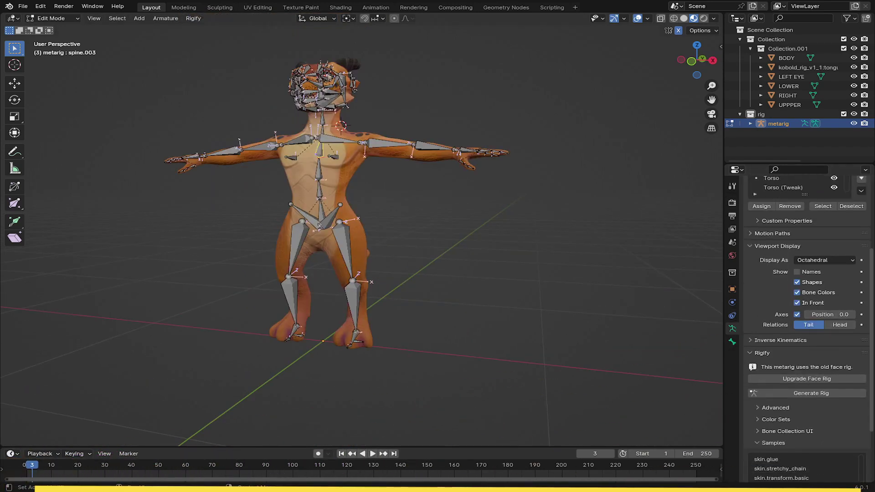
{"action": "scroll", "coordinate": [781, 443], "scroll_direction": "down", "scroll_amount": 2}
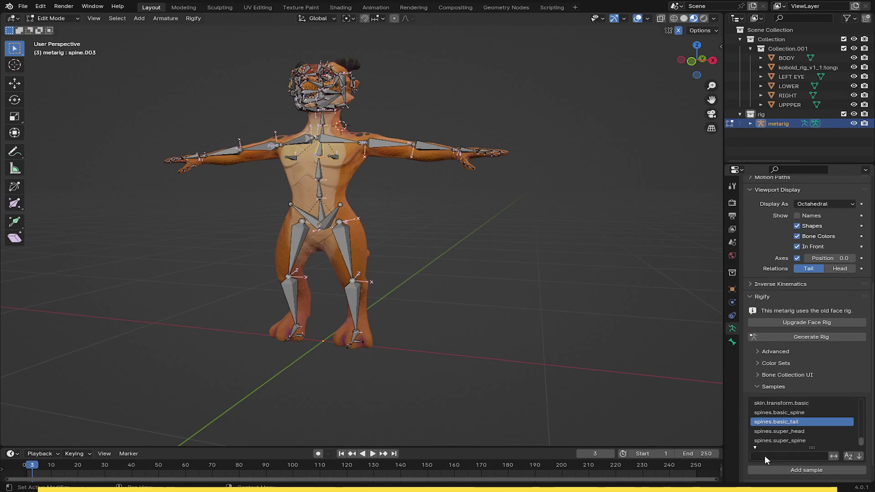
{"action": "type", "text": "tai"}
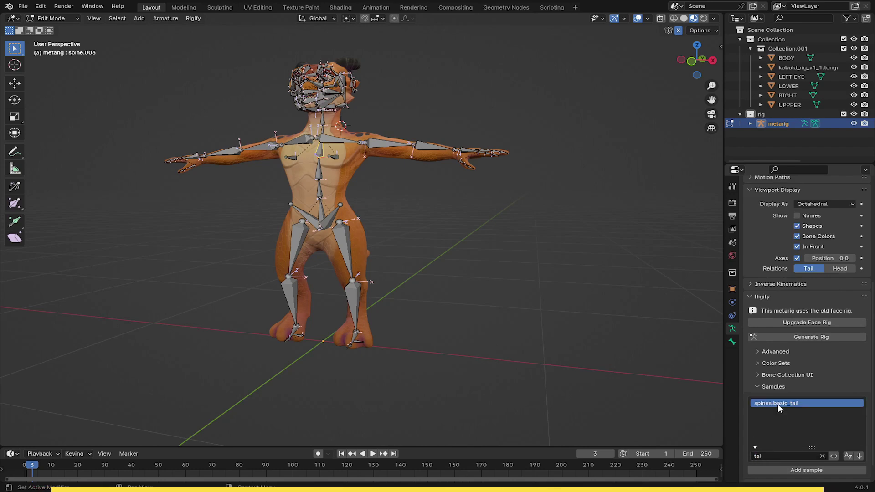
{"action": "key", "text": "Return"}
{"action": "left_click", "coordinate": [795, 472]}
- Move the added tail bones along Y, out of the hips and toward the mesh's tail, in the right orthographic view
{"action": "middle_click_drag", "start_coordinate": [412, 289], "coordinate": [236, 261]}
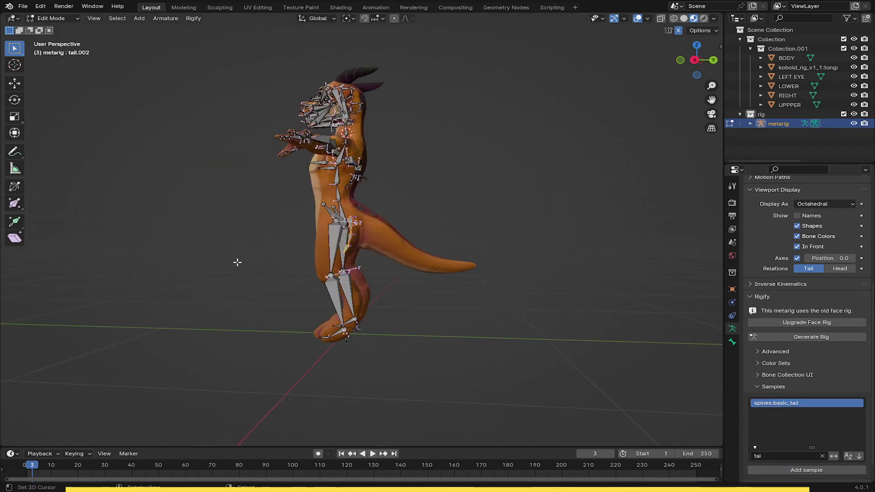
{"action": "scroll", "coordinate": [236, 262], "scroll_direction": "up", "scroll_amount": 4}
{"action": "key", "text": "KP_3"}
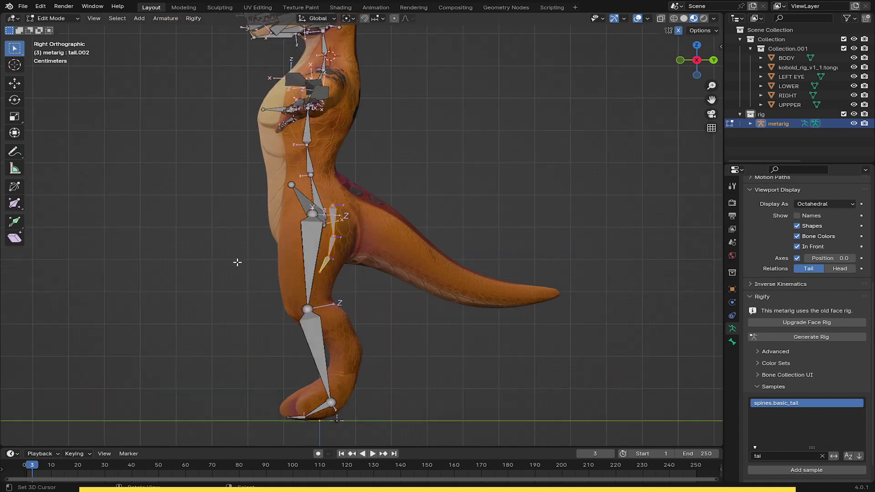
{"action": "scroll", "coordinate": [237, 262], "scroll_direction": "up", "scroll_amount": 4}
{"action": "middle_click_drag", "start_coordinate": [266, 194], "coordinate": [293, 253], "text": "shift"}
{"action": "middle_click_drag", "start_coordinate": [391, 296], "coordinate": [306, 217], "text": "shift"}
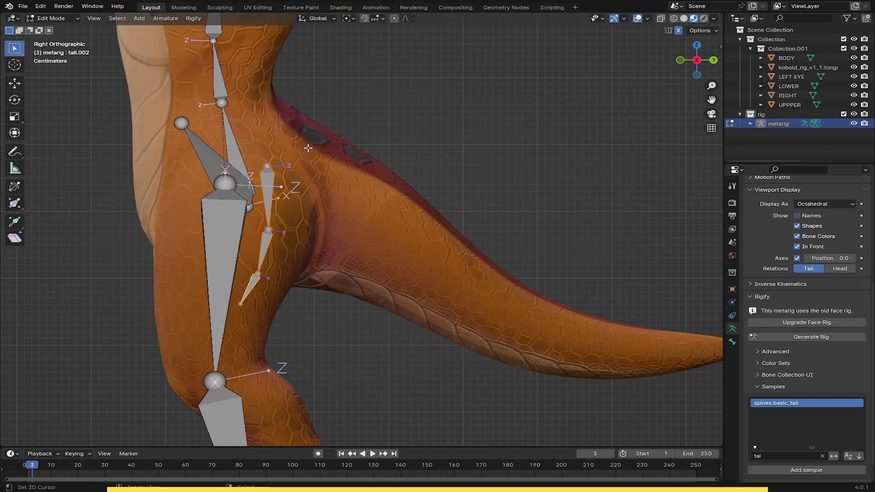
{"action": "scroll", "coordinate": [405, 255], "scroll_direction": "down", "scroll_amount": 2}
{"action": "key", "text": "g"}
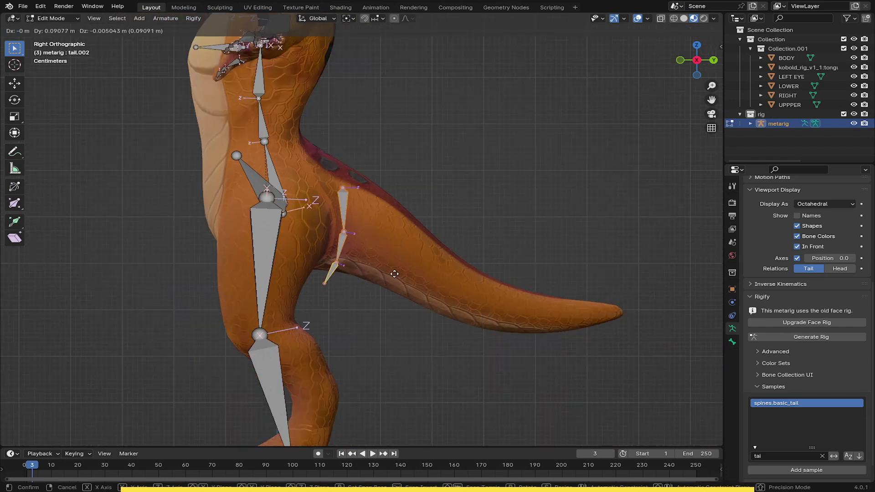
{"action": "key", "text": "y"}
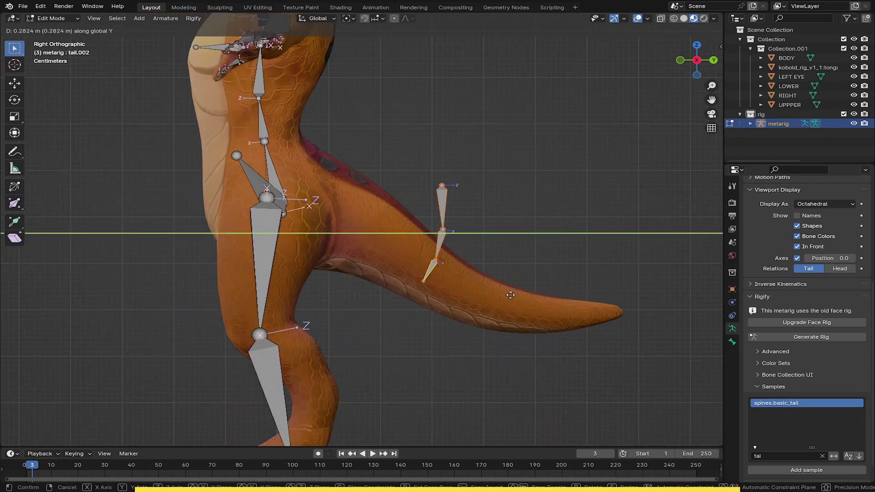
{"action": "left_click", "coordinate": [503, 314]}
- Rotate the tail bones about X and move the chain so it starts at the base of the tail mesh
{"action": "key", "text": "r"}
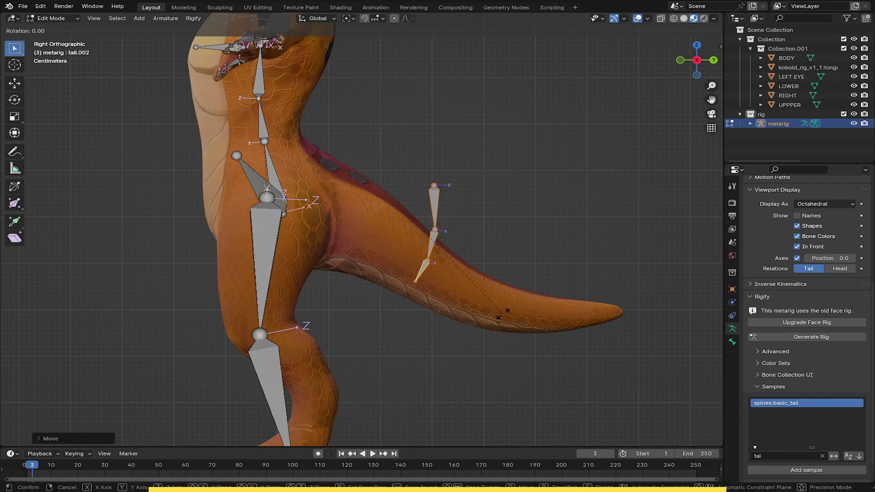
{"action": "key", "text": "x"}
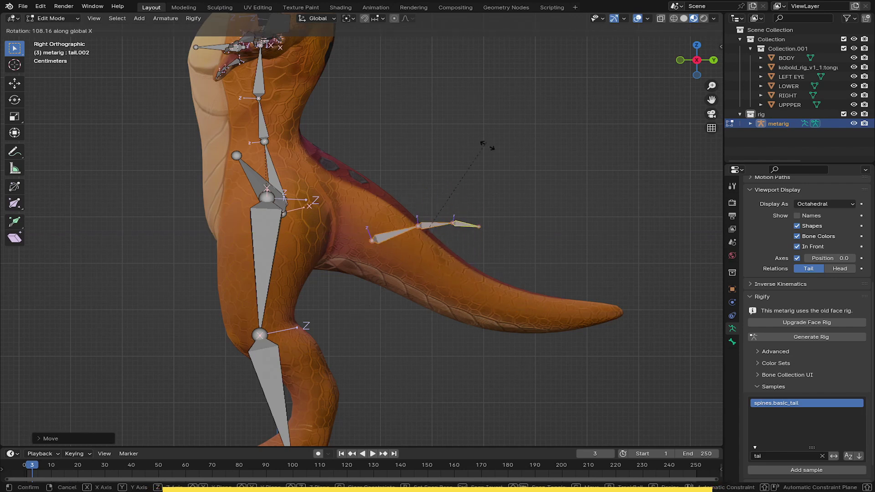
{"action": "left_click", "coordinate": [492, 187]}
{"action": "key", "text": "g"}
{"action": "left_click", "coordinate": [377, 267]}
{"action": "scroll", "coordinate": [377, 267], "scroll_direction": "up", "scroll_amount": 2}
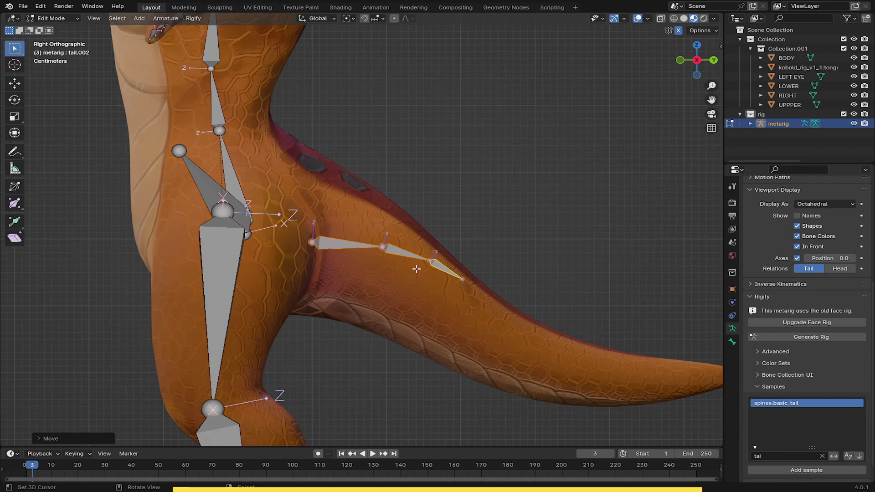
- Place the last tail bone along the tip of the tail mesh and move the chain's root joint into the hips
{"action": "left_click", "coordinate": [462, 279]}
{"action": "scroll", "coordinate": [474, 308], "scroll_direction": "down", "scroll_amount": 2}
{"action": "key", "text": "e"}
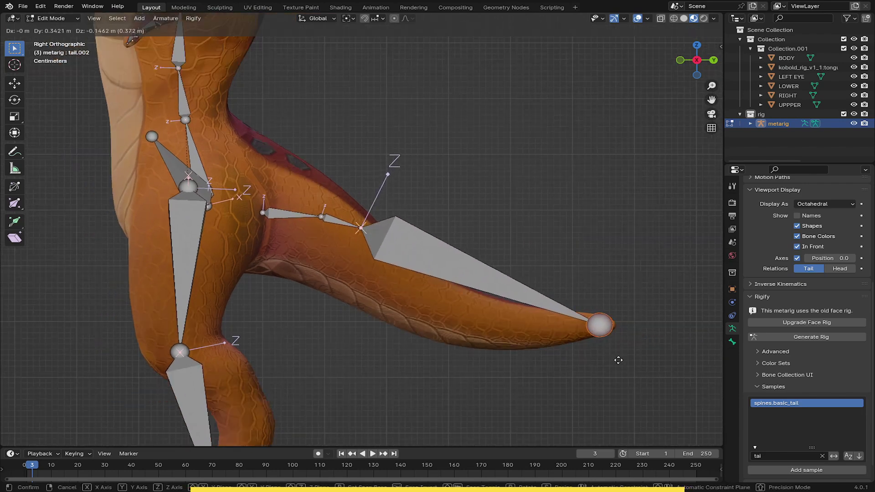
{"action": "left_click", "coordinate": [617, 357]}
{"action": "left_click", "coordinate": [360, 228]}
{"action": "key", "text": "g"}
{"action": "left_click", "coordinate": [520, 335]}
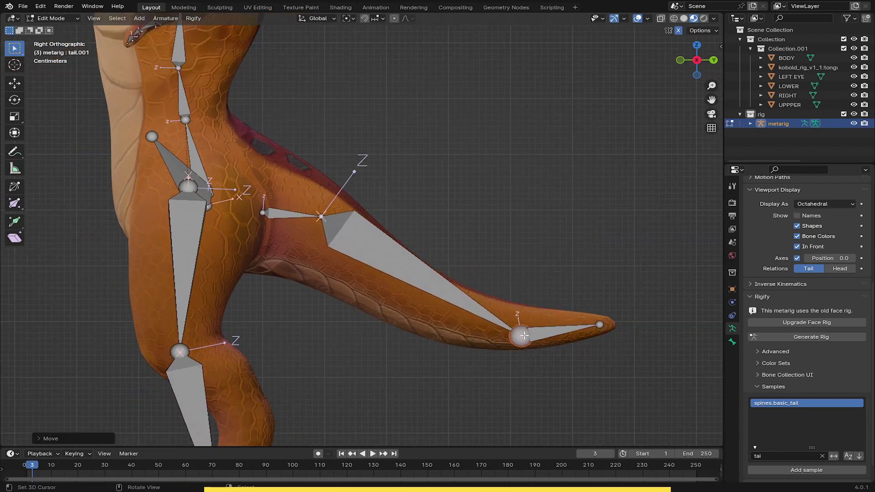
{"action": "left_click", "coordinate": [263, 213]}
{"action": "key", "text": "g"}
{"action": "left_click", "coordinate": [233, 190]}
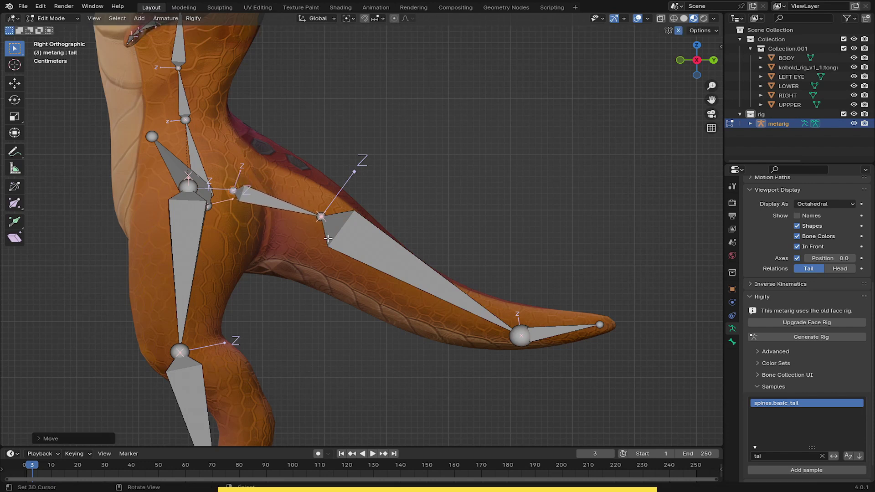
- Bring the inner tail joints back toward the tail's base and extend the chain to five bones reaching the tail's end
{"action": "left_click", "coordinate": [321, 216]}
{"action": "key", "text": "g"}
{"action": "left_click", "coordinate": [289, 240]}
{"action": "left_click", "coordinate": [519, 336]}
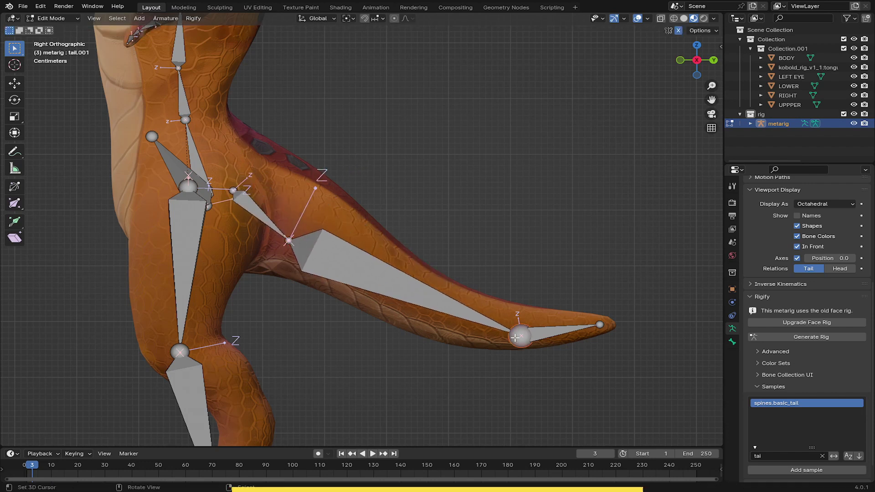
{"action": "key", "text": "g"}
{"action": "left_click", "coordinate": [346, 268]}
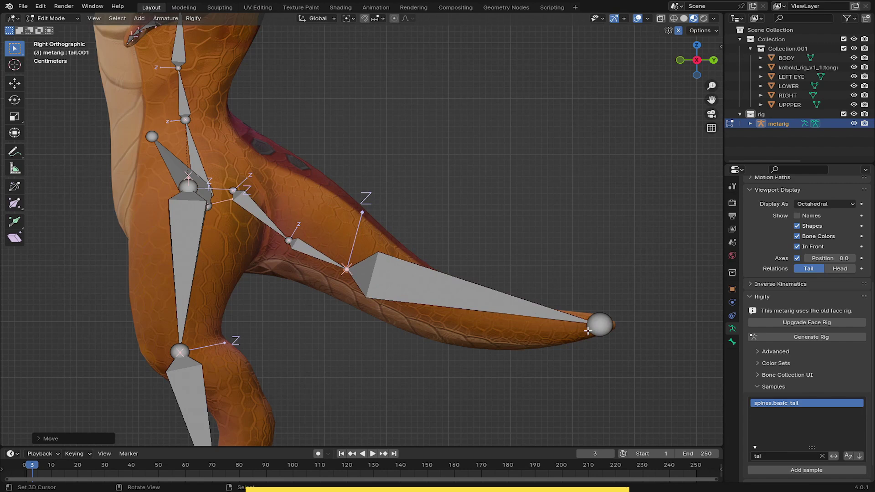
{"action": "left_click", "coordinate": [599, 325]}
{"action": "key", "text": "g"}
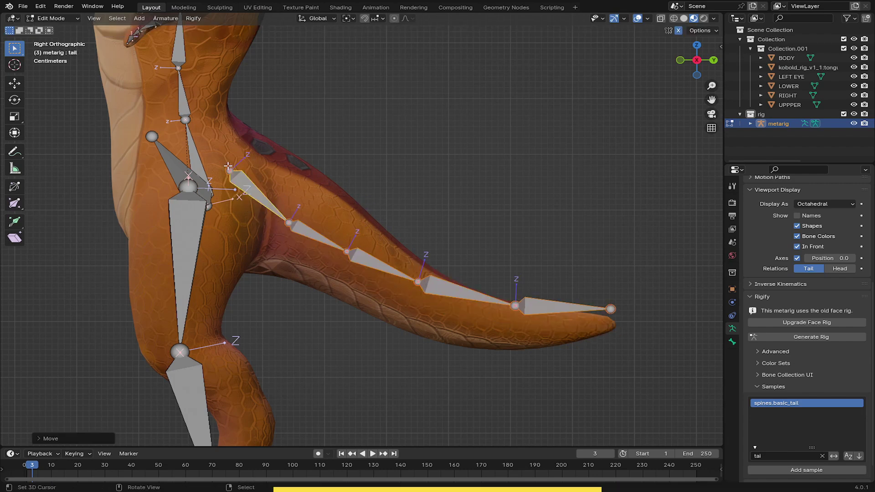
- Adjust the root joint of the tail chain and respace its inner joints along the centre of the tail mesh
{"action": "left_click", "coordinate": [229, 168]}
{"action": "key", "text": "g"}
{"action": "left_click", "coordinate": [229, 171]}
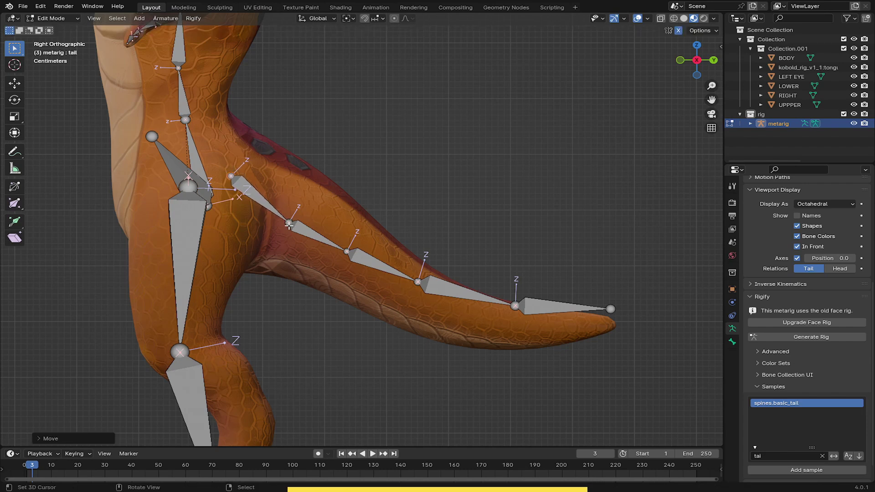
{"action": "right_click_drag", "start_coordinate": [289, 225], "coordinate": [287, 220]}
{"action": "right_click_drag", "start_coordinate": [365, 258], "coordinate": [347, 255]}
{"action": "right_click_drag", "start_coordinate": [401, 278], "coordinate": [377, 278]}
{"action": "right_click_drag", "start_coordinate": [515, 305], "coordinate": [441, 307]}
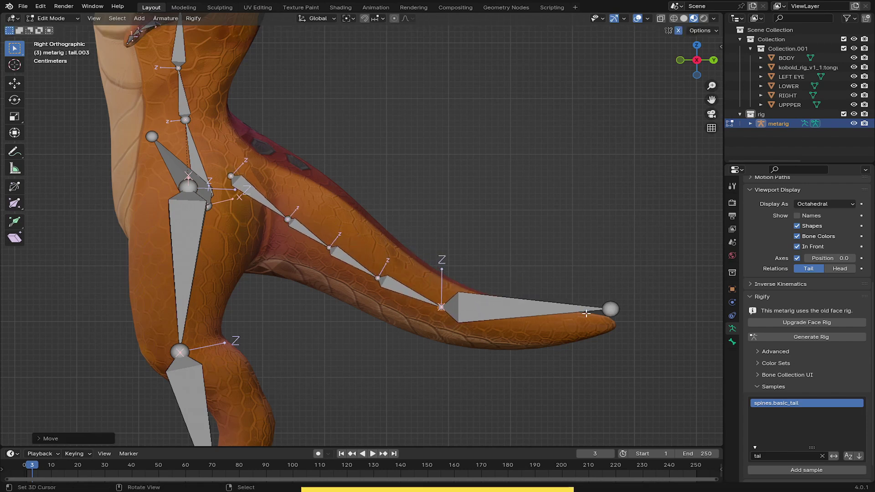
- Pull the fifth tail bone's tip back inside the tail mesh and extrude a sixth bone to the tail's end
{"action": "left_click_drag", "start_coordinate": [586, 313], "coordinate": [492, 322]}
{"action": "left_click", "coordinate": [498, 327]}
{"action": "key", "text": "e"}
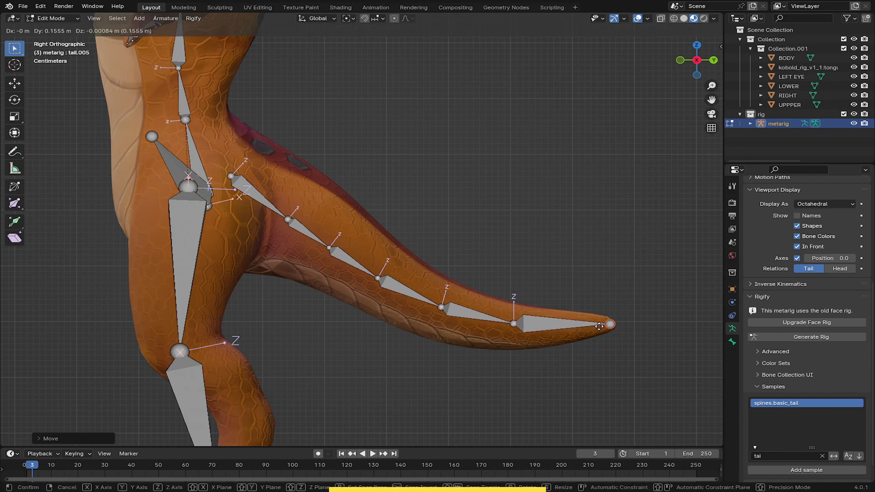
{"action": "left_click", "coordinate": [599, 326]}
- Examine the spine bone at the hips next to the root of the tail chain
{"action": "scroll", "coordinate": [399, 247], "scroll_direction": "down", "scroll_amount": 5}
{"action": "middle_click_drag", "start_coordinate": [399, 247], "coordinate": [312, 236]}
{"action": "scroll", "coordinate": [407, 219], "scroll_direction": "up", "scroll_amount": 6}
{"action": "scroll", "coordinate": [408, 219], "scroll_direction": "up", "scroll_amount": 2}
{"action": "middle_click_drag", "start_coordinate": [407, 219], "coordinate": [386, 218]}
{"action": "right_click", "coordinate": [270, 175]}
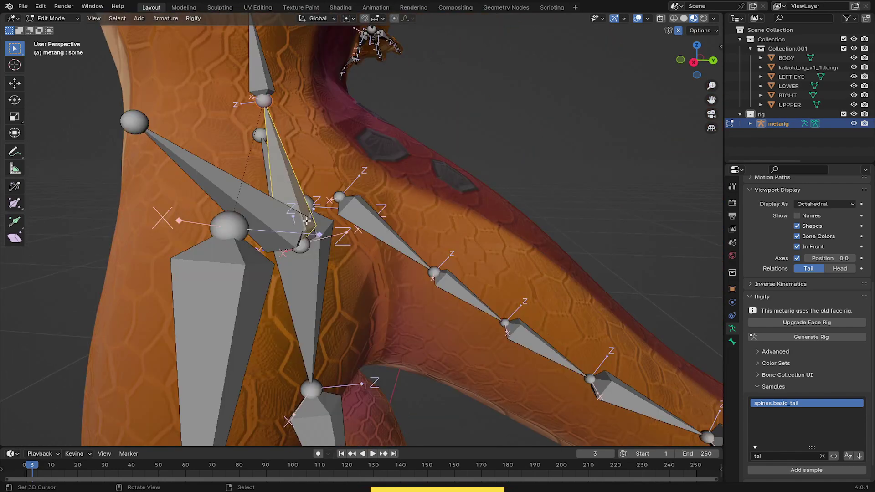
{"action": "middle_click_drag", "start_coordinate": [347, 161], "coordinate": [291, 161]}
{"action": "key", "text": "g"}
{"action": "right_click", "coordinate": [325, 137]}
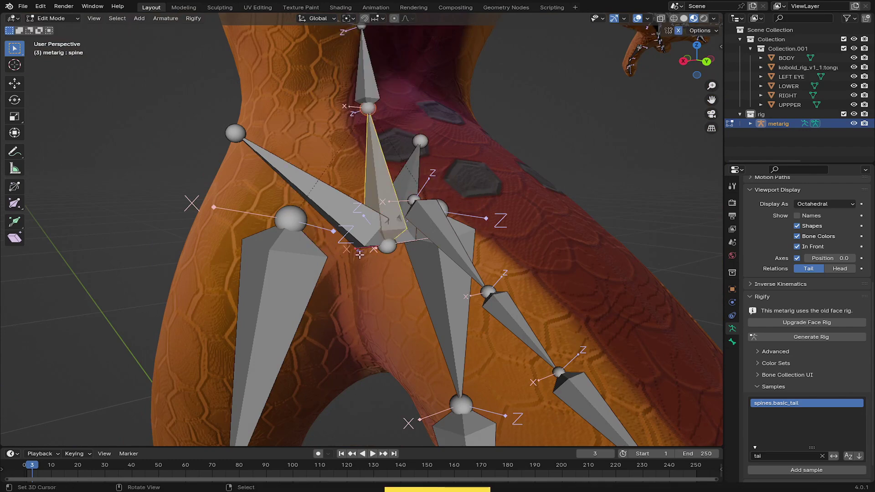
- Parent the first tail bone to the metarig's lowest spine bone at the hips
{"action": "middle_click_drag", "start_coordinate": [371, 235], "coordinate": [427, 228]}
{"action": "right_click", "coordinate": [353, 246]}
{"action": "middle_click_drag", "start_coordinate": [349, 239], "coordinate": [327, 238]}
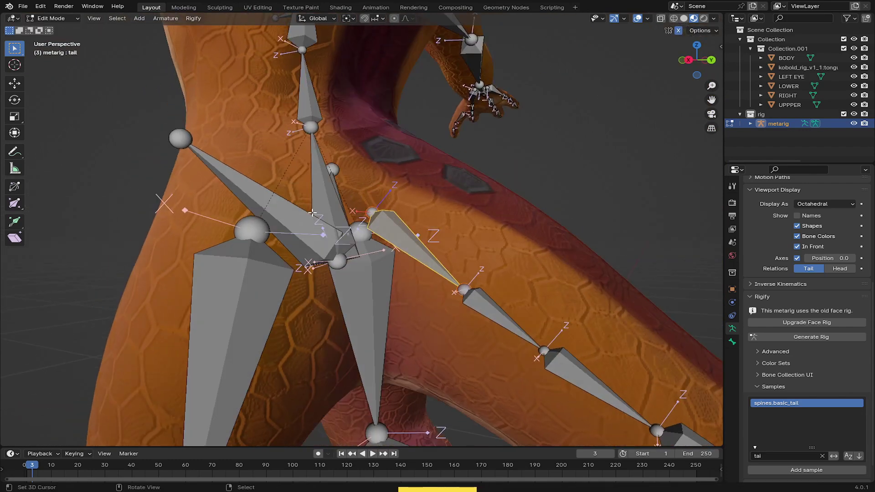
{"action": "right_click", "coordinate": [316, 201], "text": "shift"}
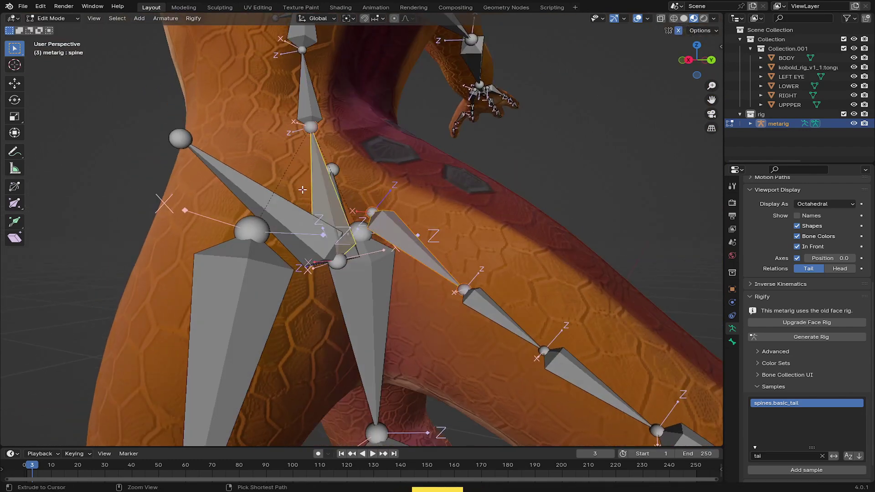
{"action": "key", "text": "ctrl+p"}
{"action": "left_click", "coordinate": [305, 194]}
- Save the file and return the metarig to Object Mode
{"action": "middle_click_drag", "start_coordinate": [305, 193], "coordinate": [647, 292]}
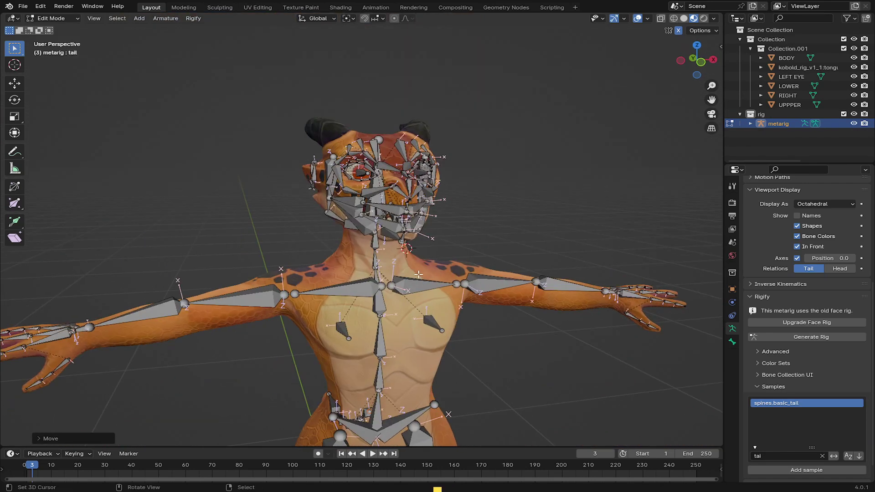
{"action": "scroll", "coordinate": [419, 287], "scroll_direction": "down", "scroll_amount": 2}
{"action": "middle_click_drag", "start_coordinate": [419, 286], "coordinate": [350, 253], "text": "shift"}
{"action": "key", "text": "ctrl+s"}
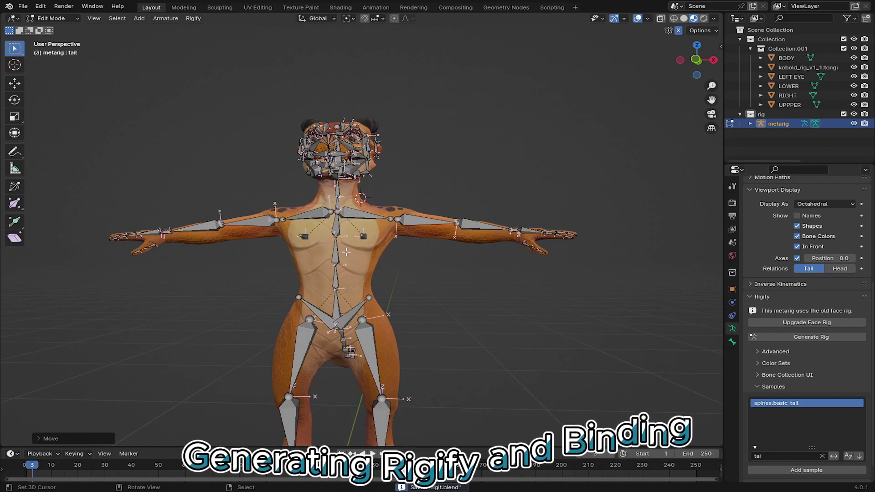
{"action": "left_click", "coordinate": [61, 19]}
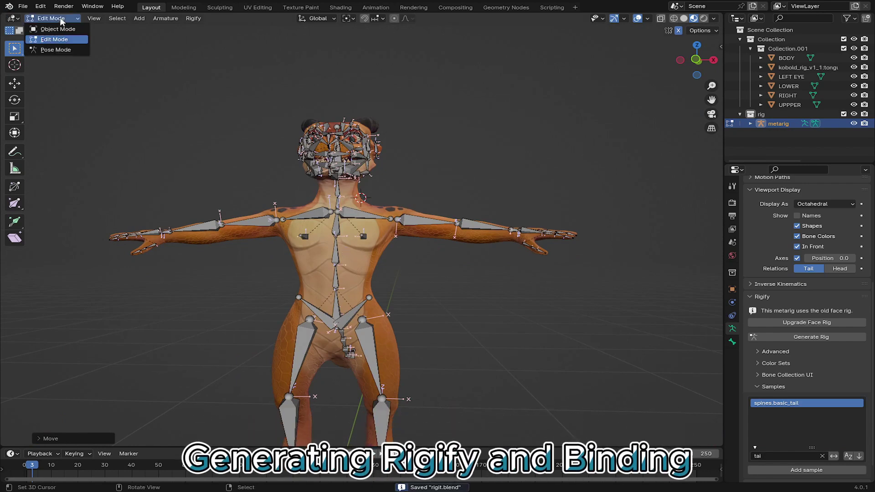
{"action": "left_click", "coordinate": [57, 28]}
- Apply All Transforms to the metarig
{"action": "scroll", "coordinate": [378, 257], "scroll_direction": "down", "scroll_amount": 4}
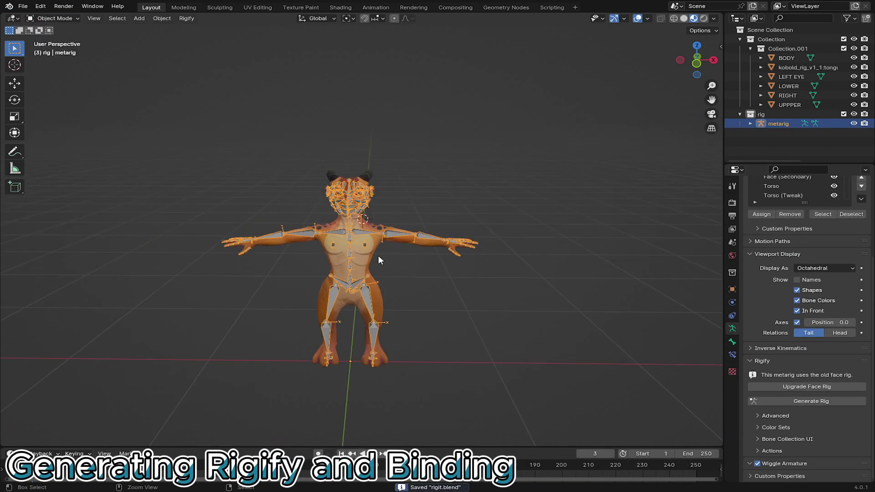
{"action": "key", "text": "ctrl+a"}
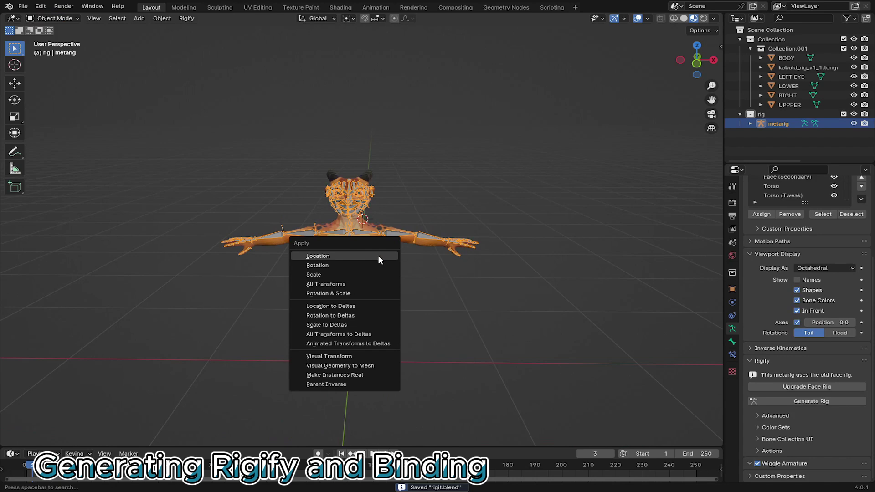
{"action": "left_click", "coordinate": [354, 284]}
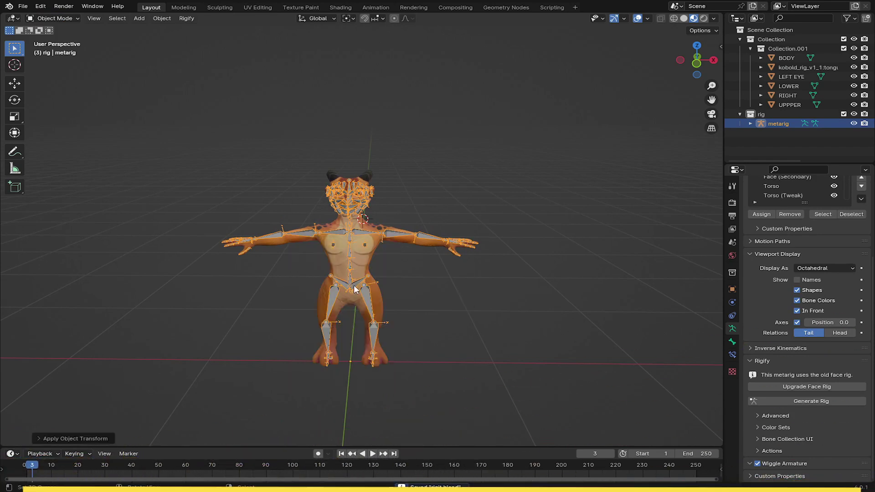
{"action": "left_click", "coordinate": [22, 6]}
- Select the generated rig and switch it to Pose Mode
{"action": "scroll", "coordinate": [334, 228], "scroll_direction": "up", "scroll_amount": 4}
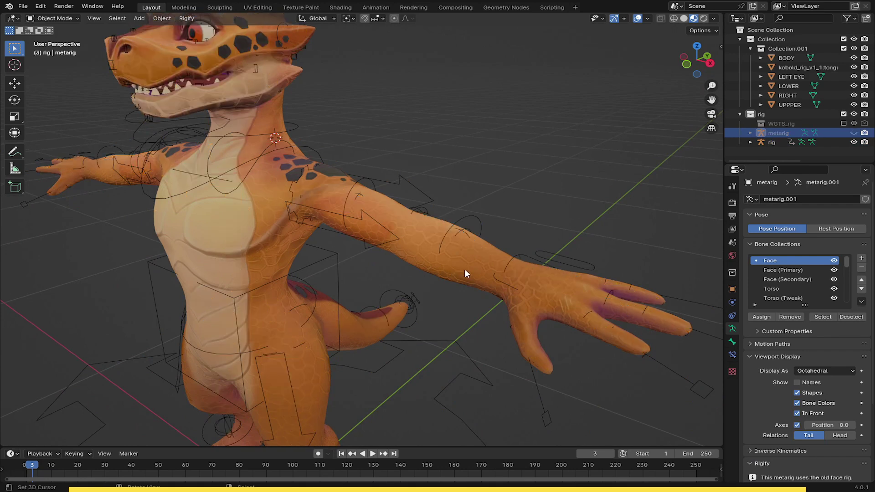
{"action": "left_click", "coordinate": [524, 256]}
{"action": "middle_click_drag", "start_coordinate": [524, 255], "coordinate": [509, 241]}
{"action": "left_click", "coordinate": [55, 19]}
{"action": "left_click", "coordinate": [66, 50]}
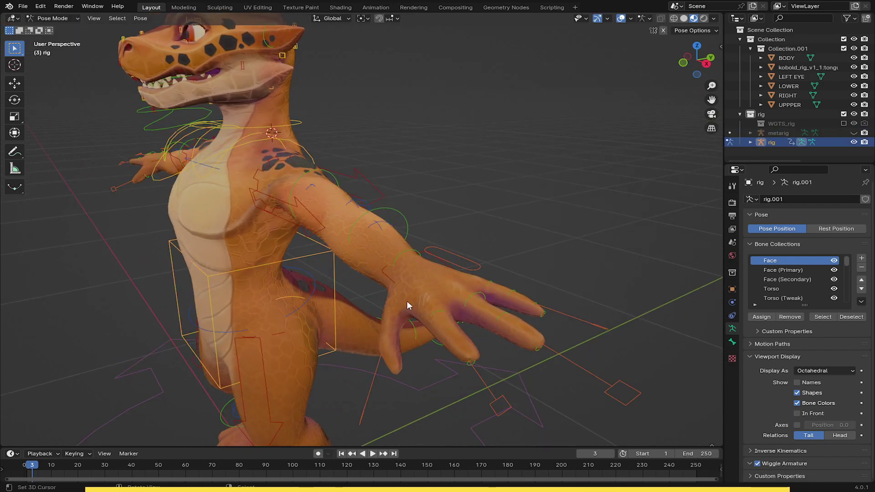
- Try scaling the left hand's finger controls, including f_index.01_master.L and f_middle.01_master.L
{"action": "left_click", "coordinate": [408, 273]}
{"action": "key", "text": "s"}
{"action": "left_click", "coordinate": [513, 266]}
{"action": "middle_click_drag", "start_coordinate": [512, 266], "coordinate": [387, 290]}
{"action": "left_click", "coordinate": [401, 260]}
{"action": "key", "text": "s"}
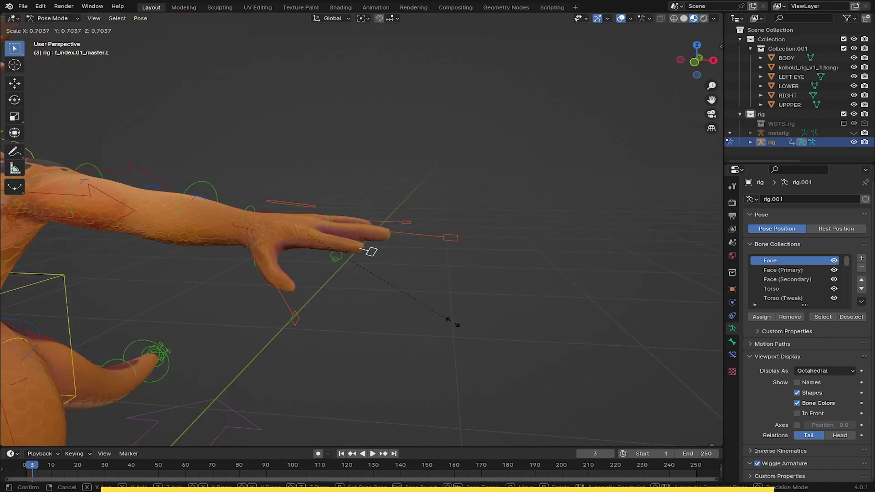
{"action": "key", "text": "Escape"}
{"action": "left_click", "coordinate": [460, 235]}
{"action": "key", "text": "s"}
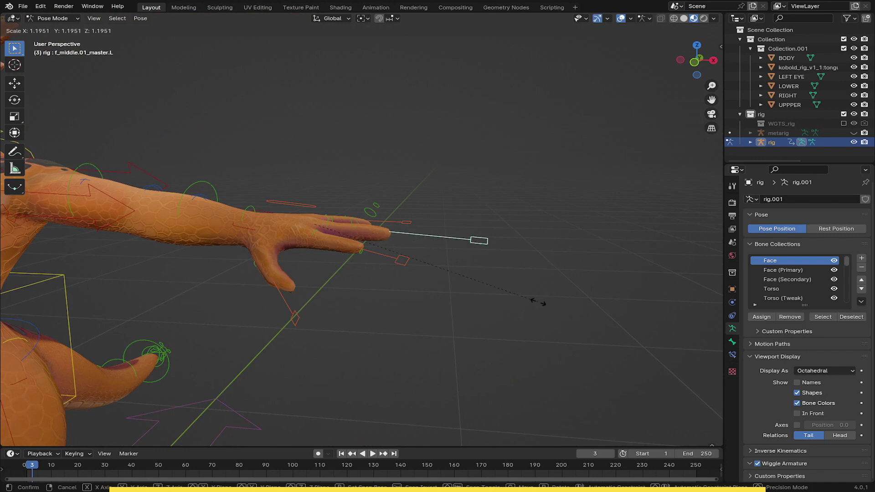
{"action": "key", "text": "Escape"}
- Return the generated rig to Object Mode with the whole character in view
{"action": "scroll", "coordinate": [158, 234], "scroll_direction": "down", "scroll_amount": 2}
{"action": "middle_click_drag", "start_coordinate": [159, 234], "coordinate": [363, 305]}
{"action": "left_click", "coordinate": [51, 18]}
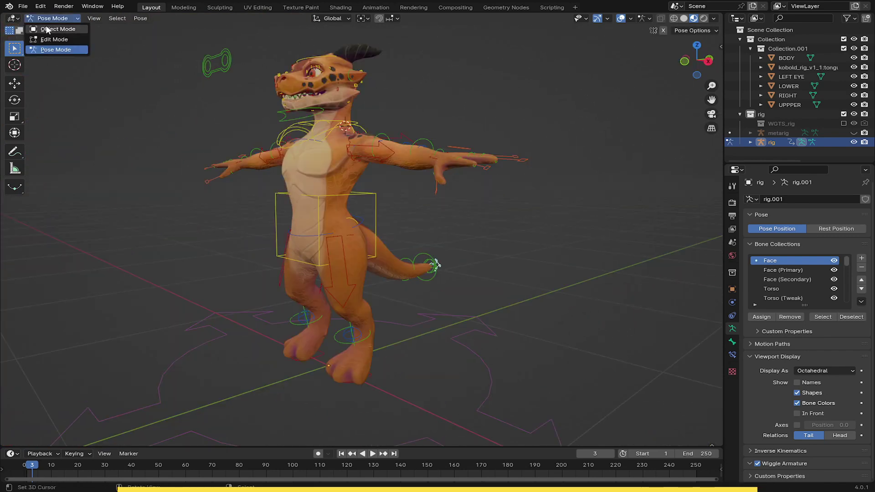
{"action": "left_click", "coordinate": [47, 29]}
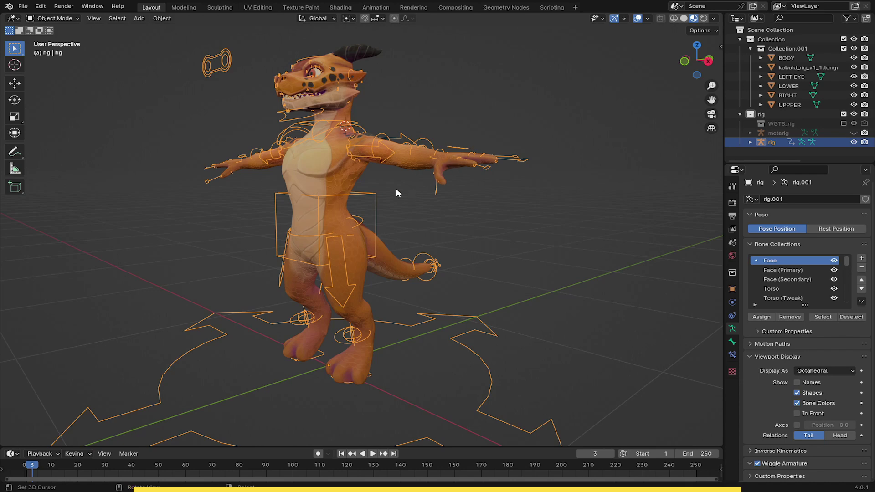
- Hide every object except the BODY mesh and the generated rig by inverting their selection
{"action": "middle_click_drag", "start_coordinate": [396, 189], "coordinate": [324, 236], "text": "shift"}
{"action": "scroll", "coordinate": [413, 225], "scroll_direction": "up", "scroll_amount": 3}
{"action": "scroll", "coordinate": [324, 236], "scroll_direction": "up", "scroll_amount": 3}
{"action": "left_click", "coordinate": [324, 236]}
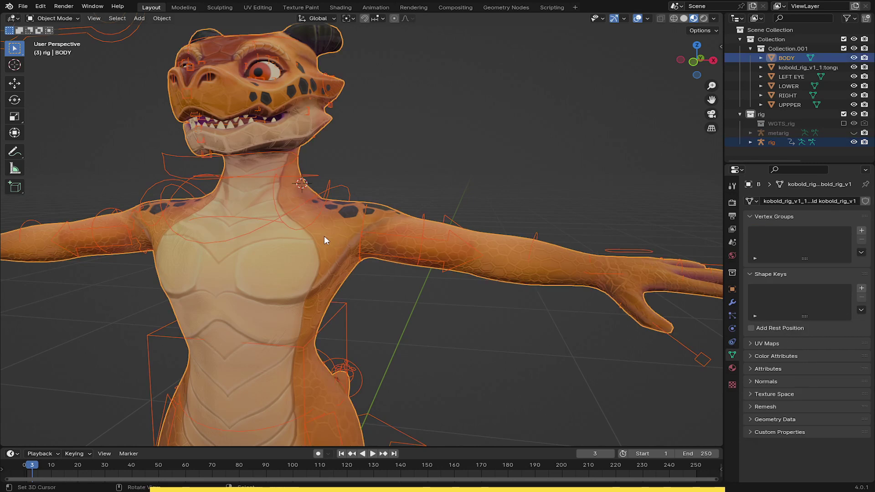
{"action": "scroll", "coordinate": [324, 236], "scroll_direction": "down", "scroll_amount": 5}
{"action": "key", "text": "ctrl+i"}
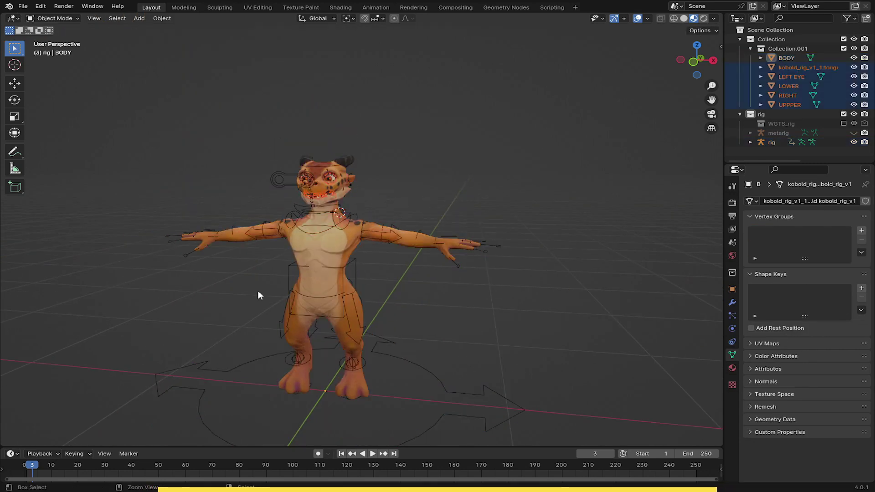
{"action": "key", "text": "h"}
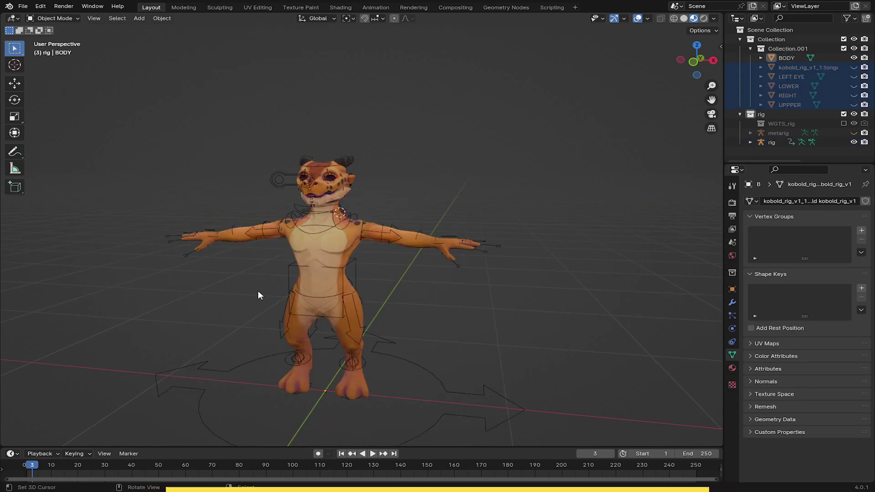
- Parent the BODY mesh to the generated rig as an armature deform, with the rig left selected
{"action": "scroll", "coordinate": [267, 294], "scroll_direction": "up", "scroll_amount": 1}
{"action": "scroll", "coordinate": [267, 293], "scroll_direction": "up", "scroll_amount": 4}
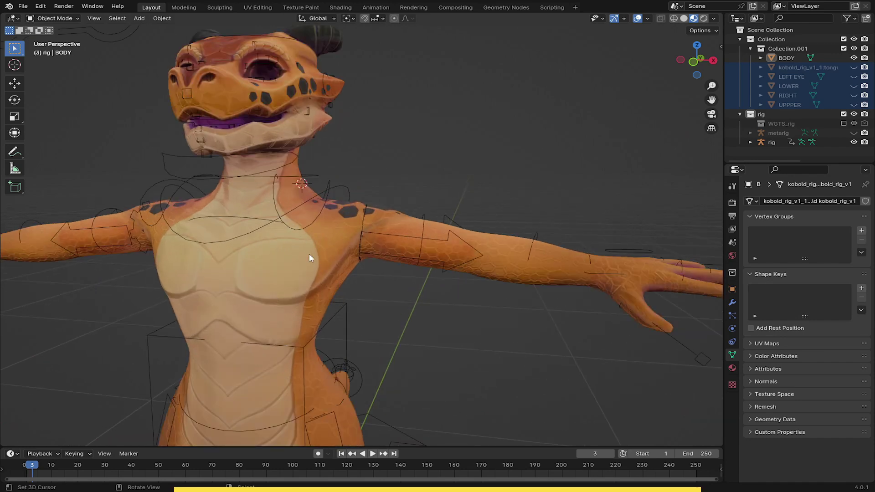
{"action": "left_click", "coordinate": [306, 261]}
{"action": "right_click", "coordinate": [313, 152]}
{"action": "middle_click_drag", "start_coordinate": [379, 182], "coordinate": [347, 184]}
{"action": "scroll", "coordinate": [347, 184], "scroll_direction": "down", "scroll_amount": 2}
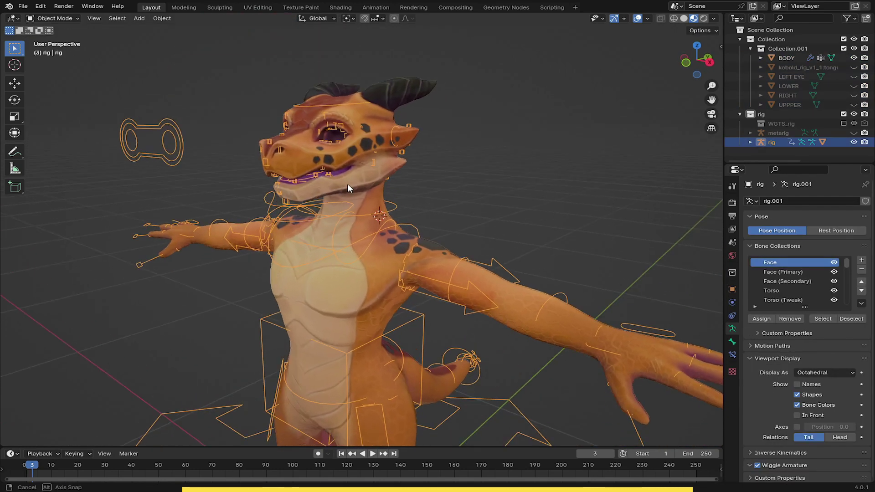
- Show the DEF bone collection and hide all of the rig's control layers
{"action": "key", "text": "n"}
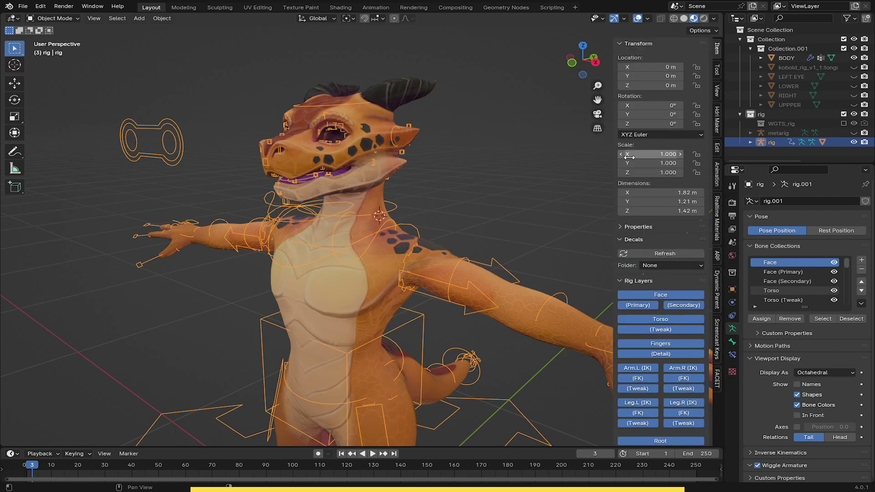
{"action": "scroll", "coordinate": [794, 280], "scroll_direction": "down", "scroll_amount": 4}
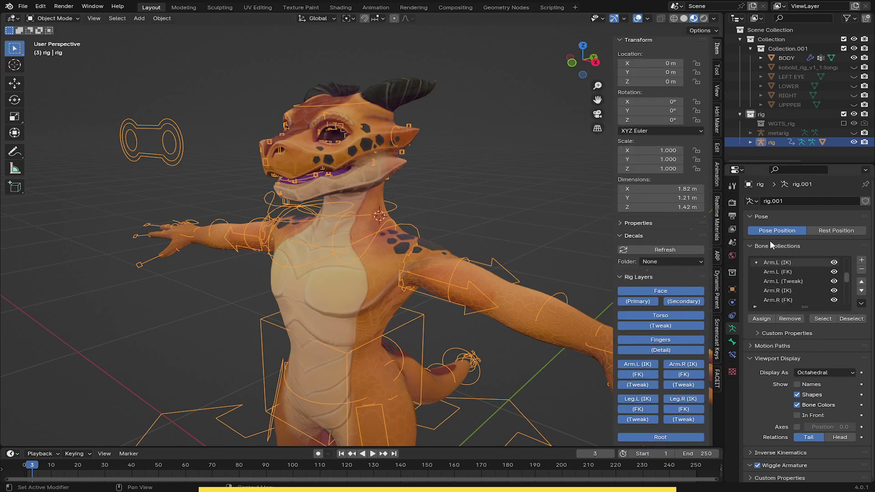
{"action": "scroll", "coordinate": [785, 272], "scroll_direction": "down", "scroll_amount": 3}
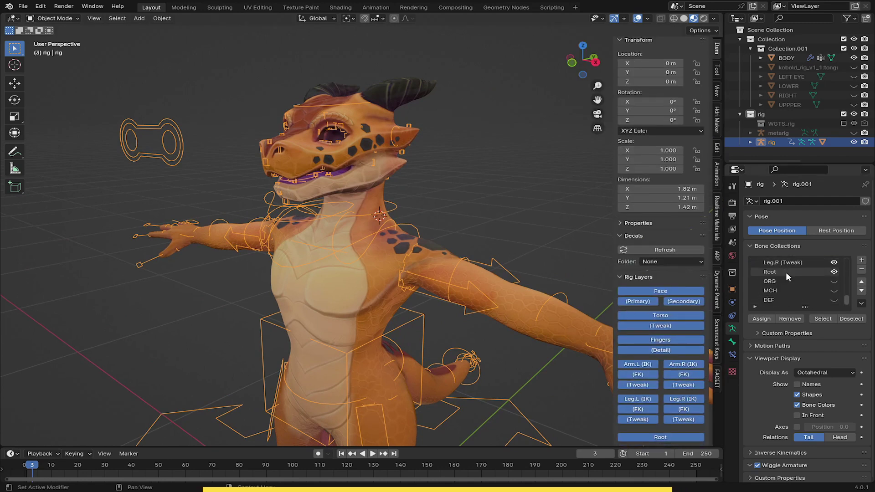
{"action": "left_click", "coordinate": [833, 299]}
{"action": "left_click_drag", "start_coordinate": [649, 290], "coordinate": [675, 293]}
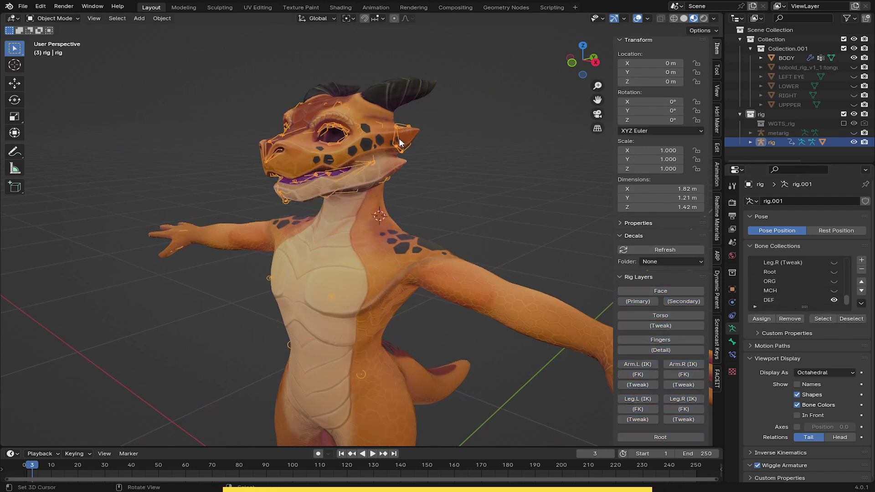
- Switch the rig to Pose Mode and select the three tongue deform bones inside the mouth
{"action": "middle_click_drag", "start_coordinate": [94, 63], "coordinate": [266, 140]}
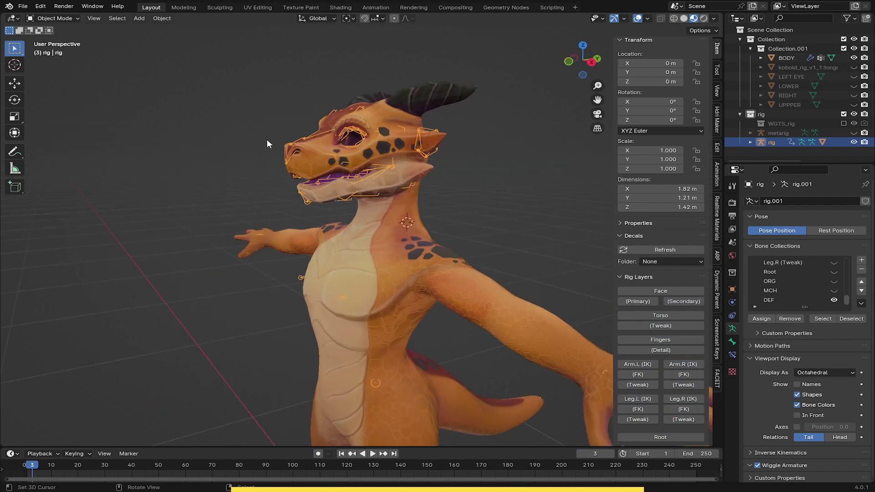
{"action": "left_click", "coordinate": [74, 19]}
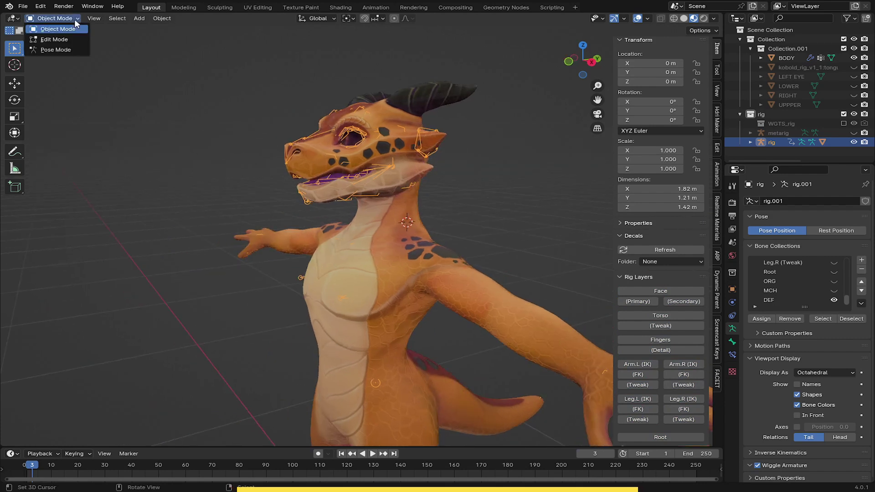
{"action": "left_click", "coordinate": [74, 48]}
{"action": "scroll", "coordinate": [471, 165], "scroll_direction": "up", "scroll_amount": 4}
{"action": "middle_click_drag", "start_coordinate": [471, 165], "coordinate": [382, 196]}
{"action": "middle_click_drag", "start_coordinate": [383, 196], "coordinate": [234, 239], "text": "shift"}
{"action": "left_click", "coordinate": [421, 235]}
{"action": "scroll", "coordinate": [321, 268], "scroll_direction": "up", "scroll_amount": 2}
{"action": "left_click", "coordinate": [371, 313], "text": "shift"}
{"action": "left_click", "coordinate": [234, 206], "text": "shift"}
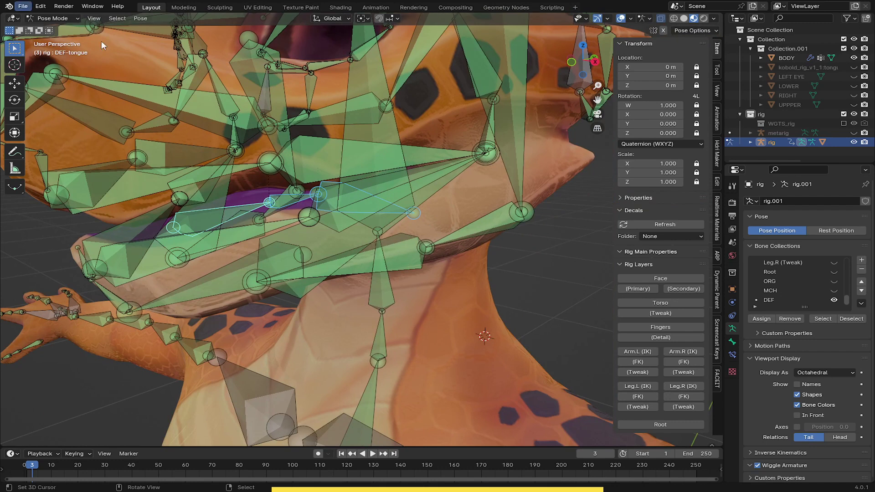
- Invert the bone selection to take every deform bone except the tongue, and turn off the X-ray display
{"action": "middle_click_drag", "start_coordinate": [463, 181], "coordinate": [281, 199]}
{"action": "scroll", "coordinate": [281, 199], "scroll_direction": "down", "scroll_amount": 3}
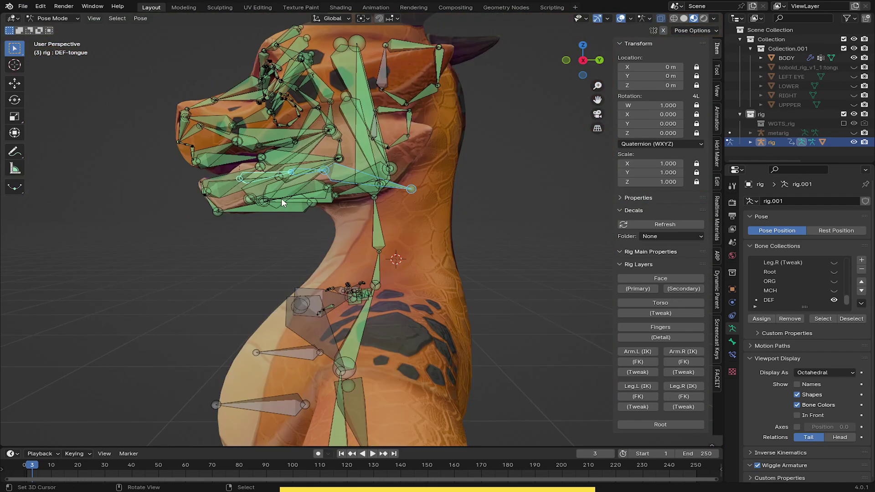
{"action": "key", "text": "ctrl+i"}
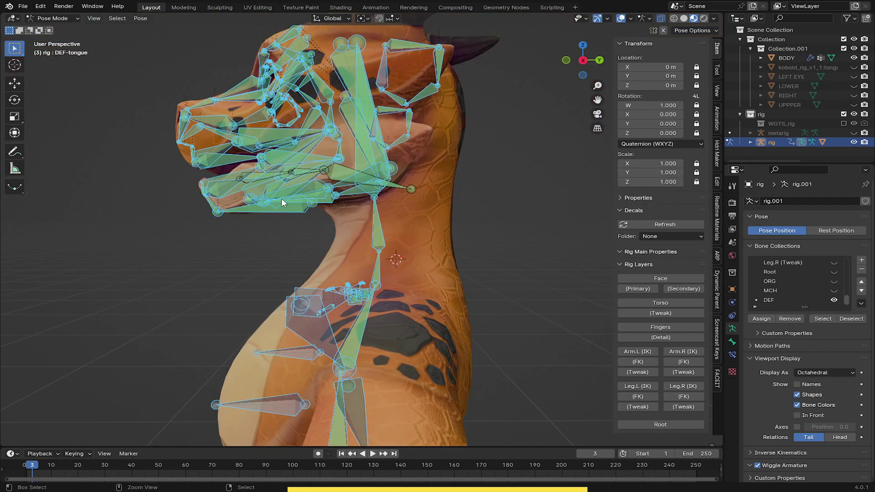
{"action": "middle_click_drag", "start_coordinate": [281, 198], "coordinate": [294, 214]}
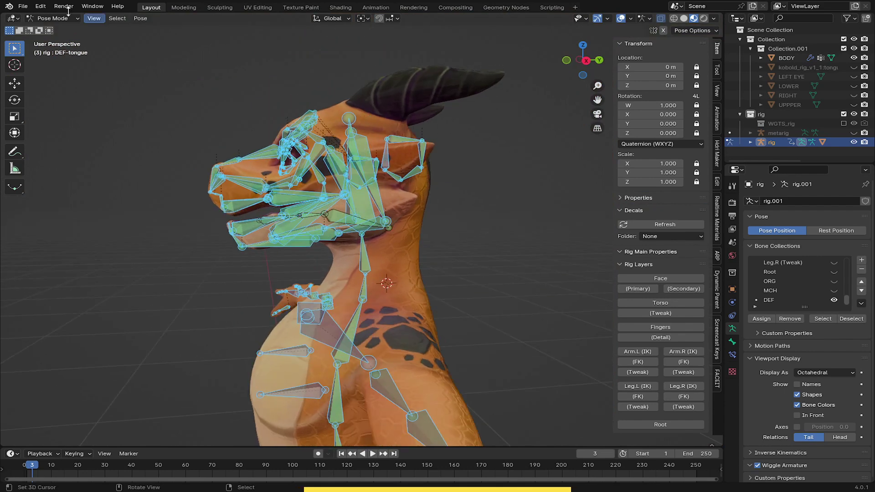
{"action": "left_click", "coordinate": [661, 19]}
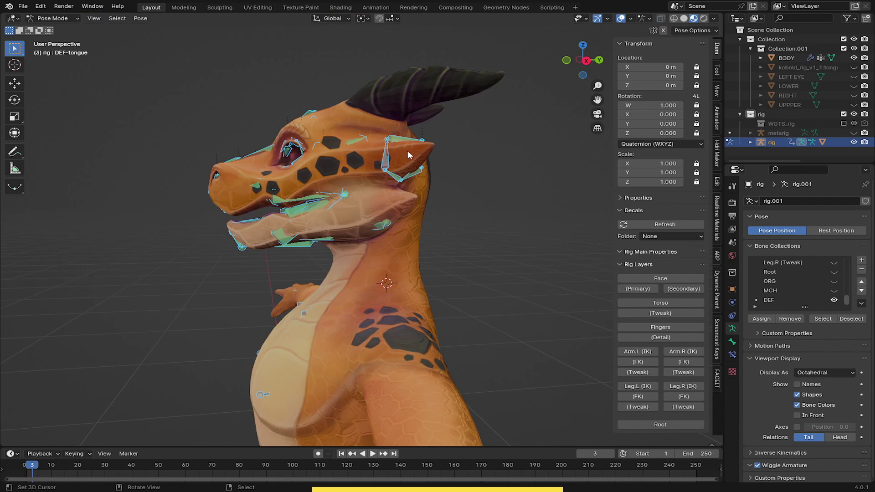
- Return to Object Mode, select the rig together with the BODY mesh and enter Weight Paint mode on BODY
{"action": "scroll", "coordinate": [407, 151], "scroll_direction": "down", "scroll_amount": 3}
{"action": "middle_click_drag", "start_coordinate": [385, 189], "coordinate": [395, 191]}
{"action": "right_click", "coordinate": [387, 237], "text": "shift"}
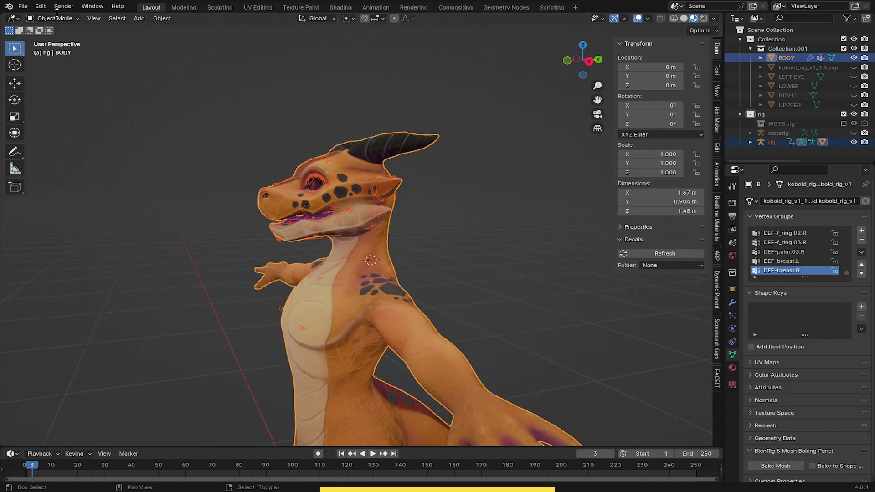
{"action": "left_click", "coordinate": [67, 21]}
{"action": "left_click", "coordinate": [50, 66]}
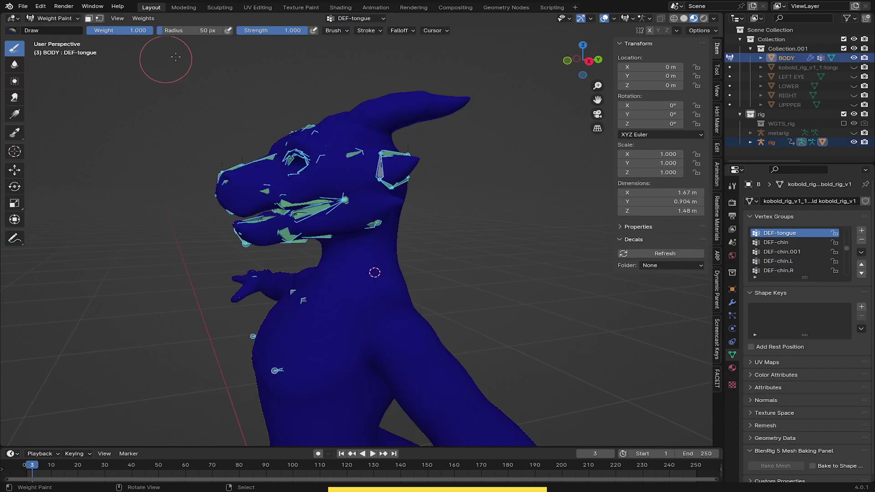
- Assign automatic weights from the selected bones to the BODY mesh and return to Object Mode
{"action": "middle_click_drag", "start_coordinate": [165, 55], "coordinate": [362, 272]}
{"action": "left_click", "coordinate": [143, 19]}
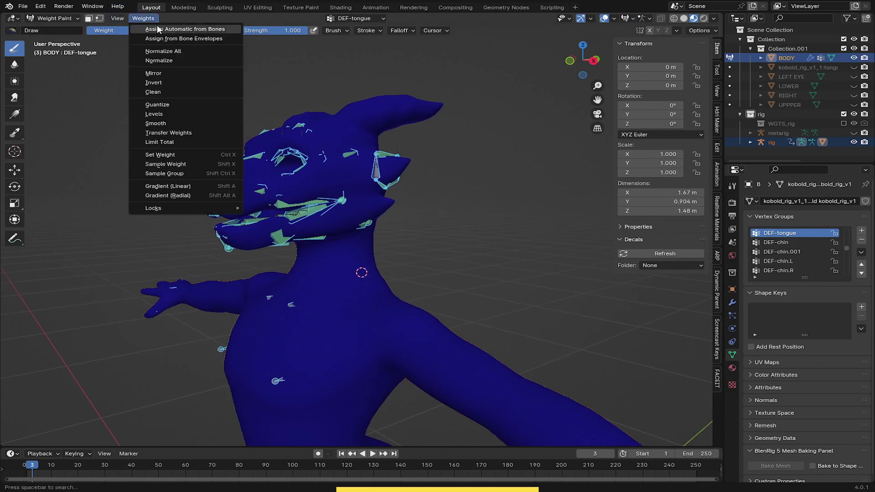
{"action": "left_click", "coordinate": [207, 29]}
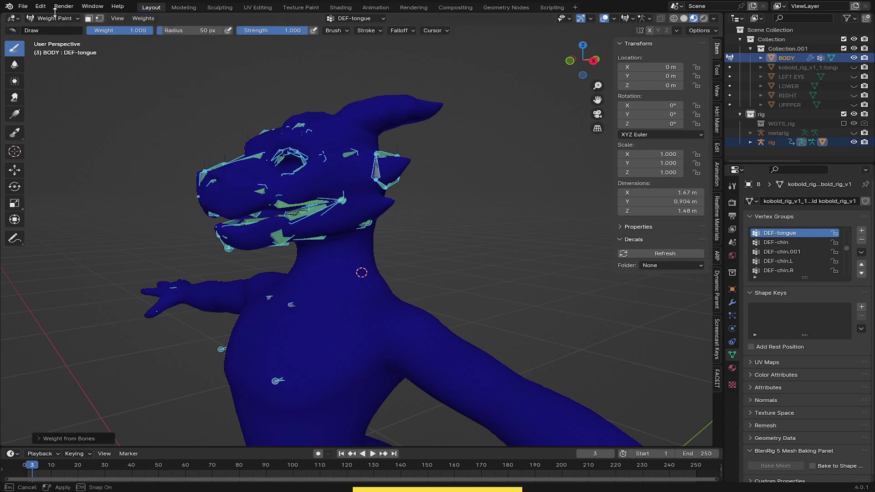
{"action": "left_click", "coordinate": [52, 18]}
{"action": "left_click", "coordinate": [49, 30]}
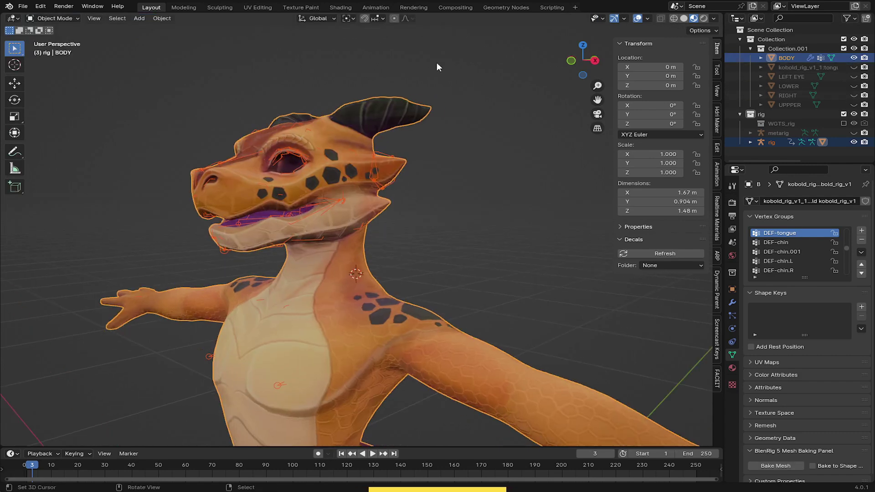
- Select the rig, show all its control layers again and hide the DEF bone collection
{"action": "middle_click_drag", "start_coordinate": [265, 115], "coordinate": [280, 86], "text": "shift"}
{"action": "left_click", "coordinate": [605, 296]}
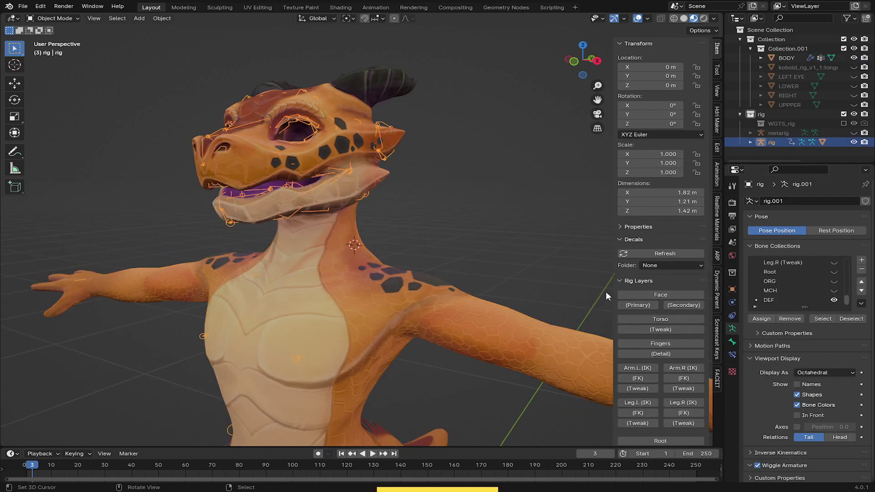
{"action": "left_click_drag", "start_coordinate": [640, 306], "coordinate": [675, 388]}
{"action": "left_click", "coordinate": [834, 300]}
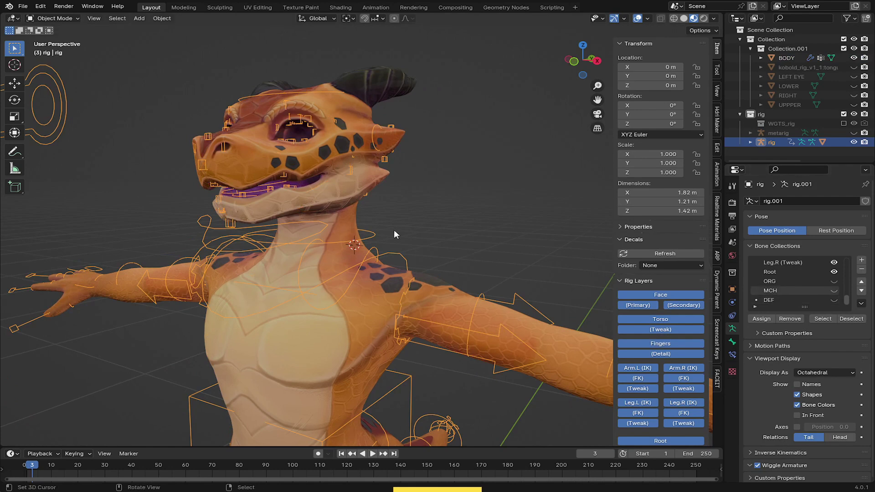
- Switch to Pose Mode and try out the body deformation by rotating jaw_master and moving foot_ik.L
{"action": "left_click", "coordinate": [56, 49]}
{"action": "middle_click_drag", "start_coordinate": [303, 242], "coordinate": [359, 260]}
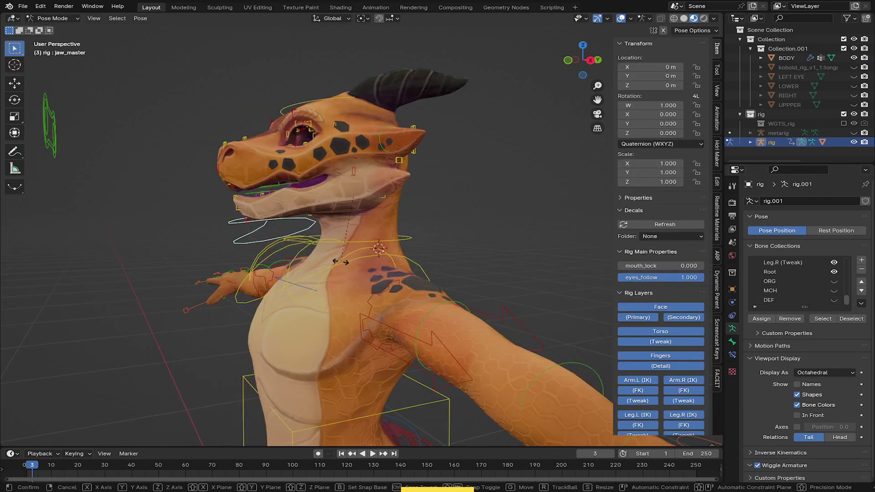
{"action": "key", "text": "r"}
{"action": "key", "text": "x"}
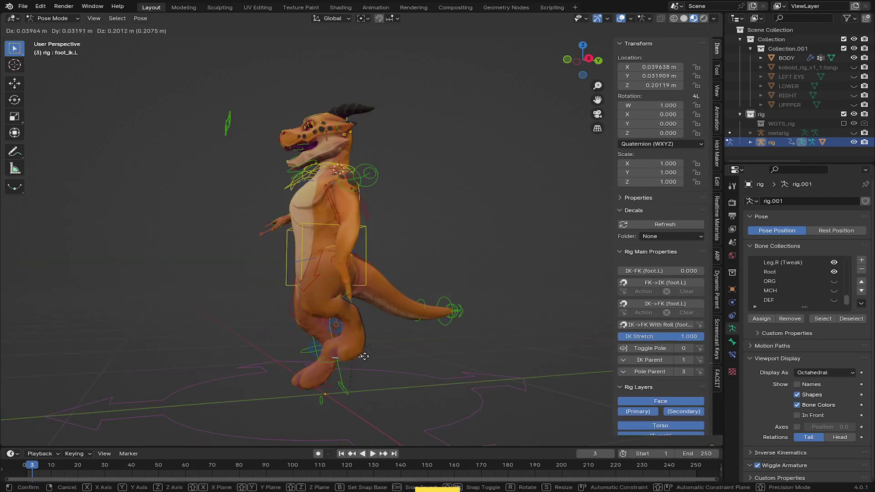
{"action": "left_click", "coordinate": [346, 292]}
{"action": "middle_click_drag", "start_coordinate": [318, 269], "coordinate": [347, 261]}
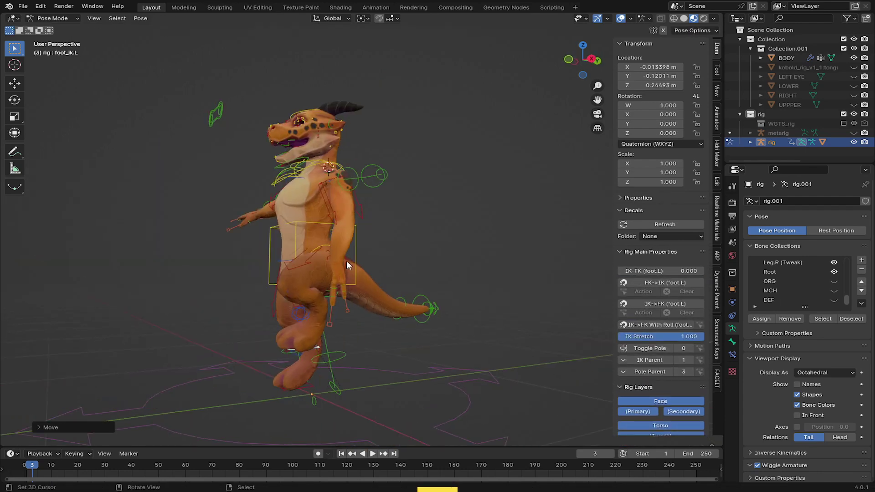
- Try rotating the neck and head controls backwards to test how the body deforms
{"action": "left_click", "coordinate": [395, 300]}
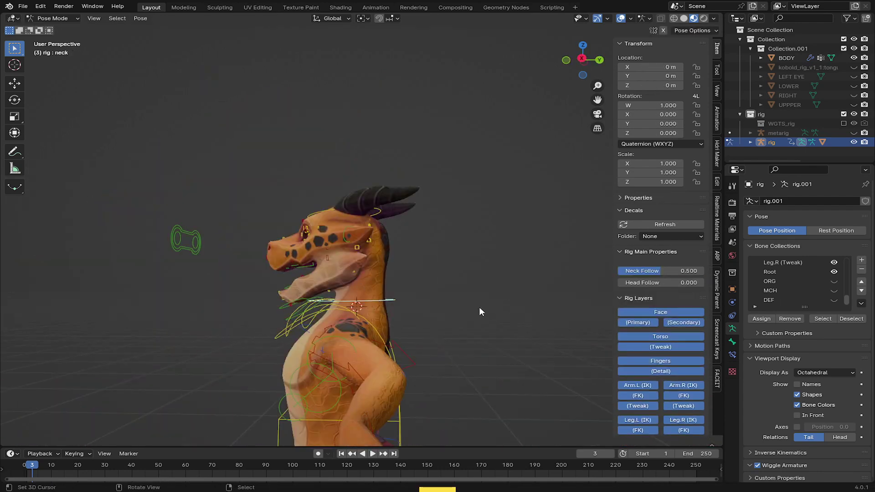
{"action": "key", "text": "r"}
{"action": "left_click", "coordinate": [469, 271]}
{"action": "left_click", "coordinate": [321, 207]}
{"action": "key", "text": "r"}
{"action": "left_click", "coordinate": [453, 185]}
- Reset the test pose on all bones and return the rig to Object Mode
{"action": "key", "text": "a"}
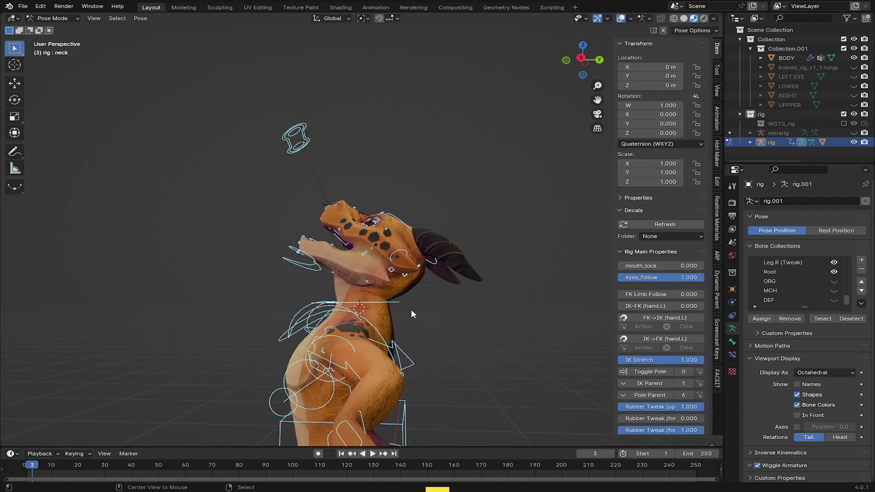
{"action": "key", "text": "alt+g"}
{"action": "key", "text": "ctrl+z"}
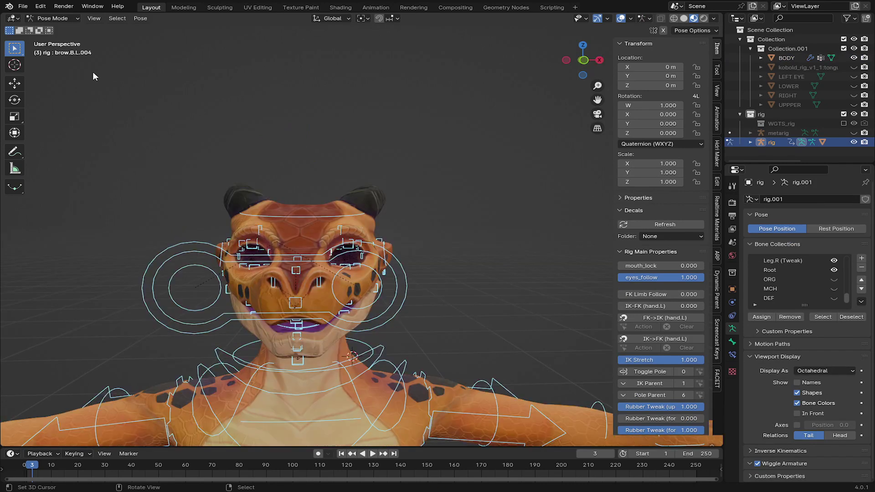
{"action": "left_click", "coordinate": [75, 19]}
{"action": "left_click", "coordinate": [69, 28]}
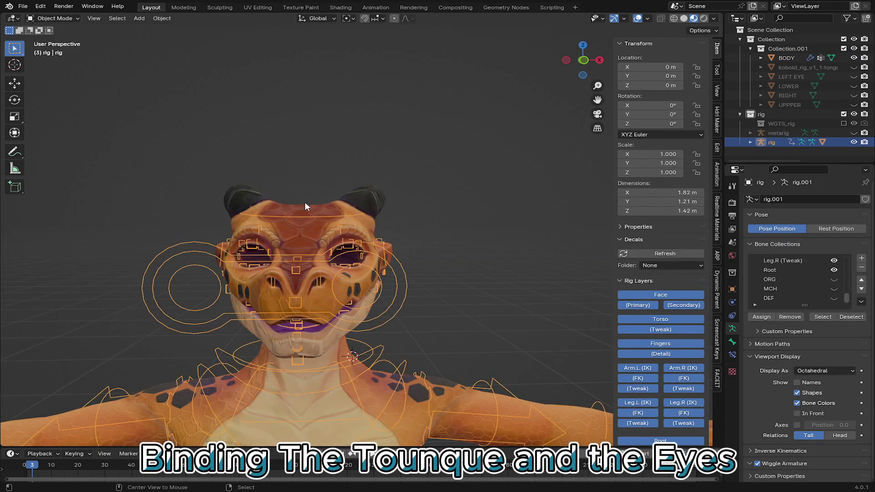
- Unhide all objects, and hide only the BODY mesh and the metarig
{"action": "key", "text": "alt+h"}
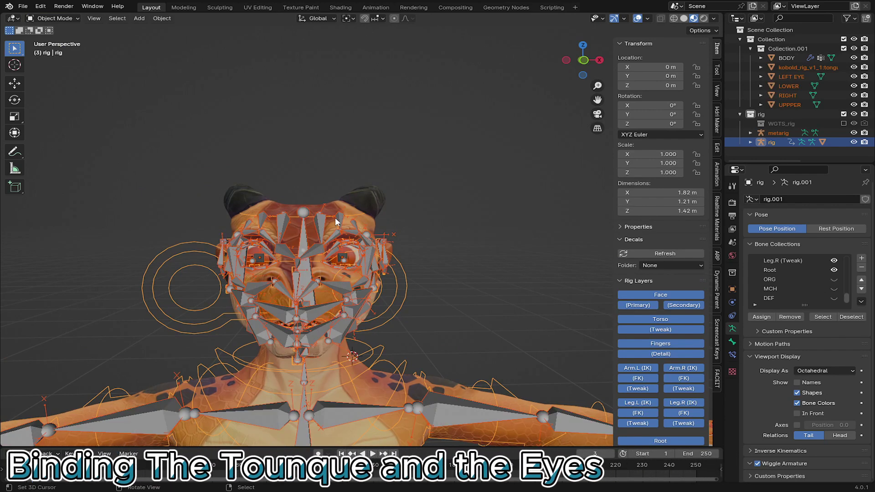
{"action": "left_click", "coordinate": [300, 212]}
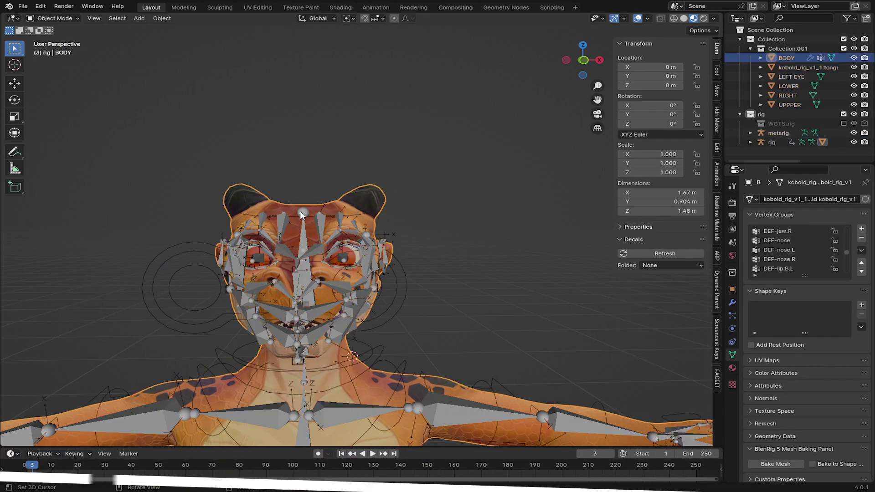
{"action": "key", "text": "h"}
{"action": "middle_click_drag", "start_coordinate": [337, 225], "coordinate": [319, 231]}
{"action": "right_click", "coordinate": [319, 231]}
{"action": "key", "text": "h"}
- Select the generated rig and save the file
{"action": "right_click", "coordinate": [516, 343]}
{"action": "key", "text": "ctrl+s"}
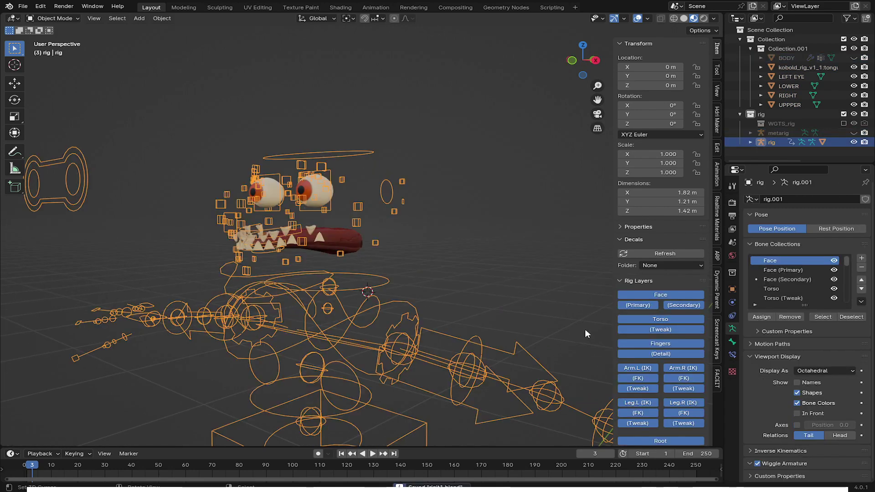
{"action": "scroll", "coordinate": [782, 295], "scroll_direction": "down", "scroll_amount": 8}
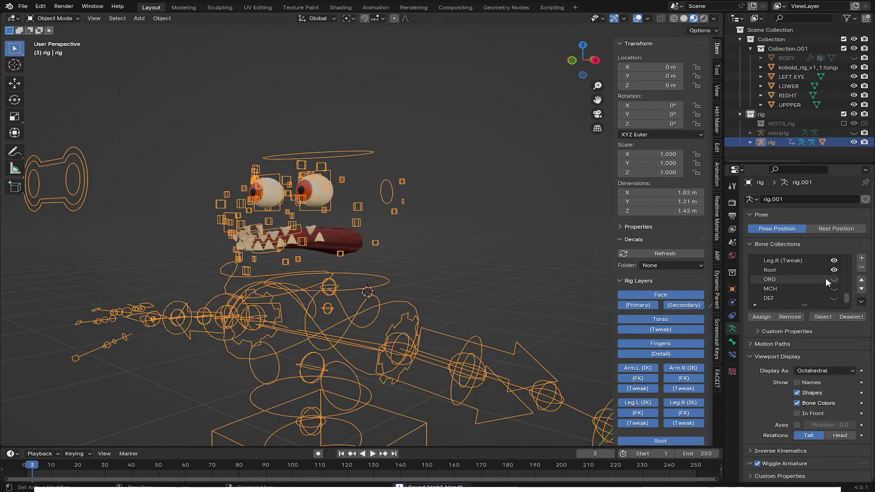
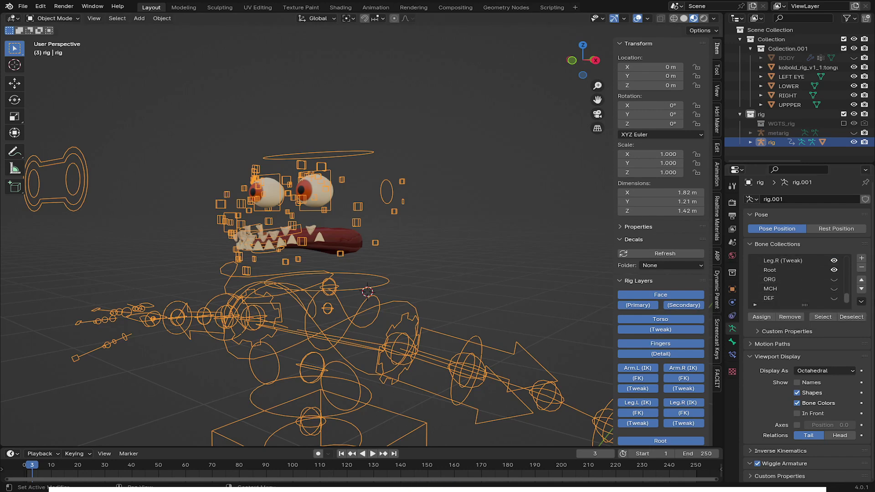
- Parent the tongue, the LOWER and UPPPER teeth and both eye meshes to the rig using Armature Deform with empty groups
{"action": "middle_click_drag", "start_coordinate": [395, 244], "coordinate": [365, 243]}
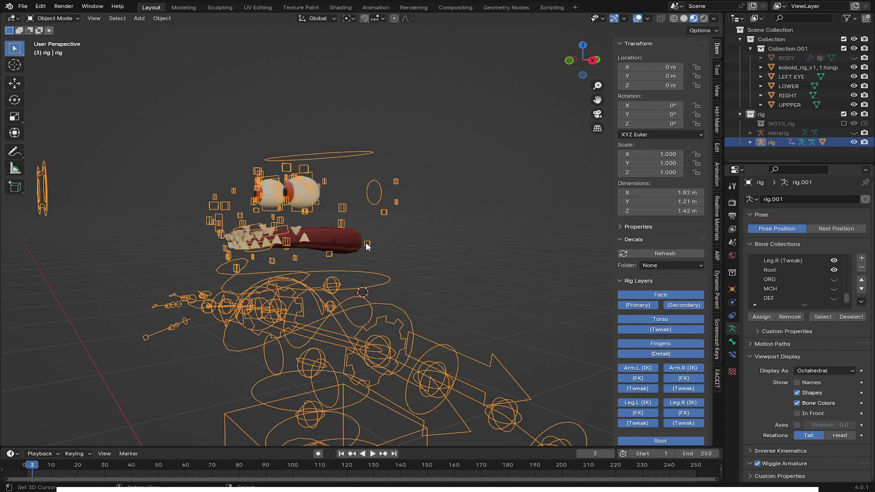
{"action": "scroll", "coordinate": [367, 246], "scroll_direction": "up", "scroll_amount": 4}
{"action": "left_click", "coordinate": [343, 263]}
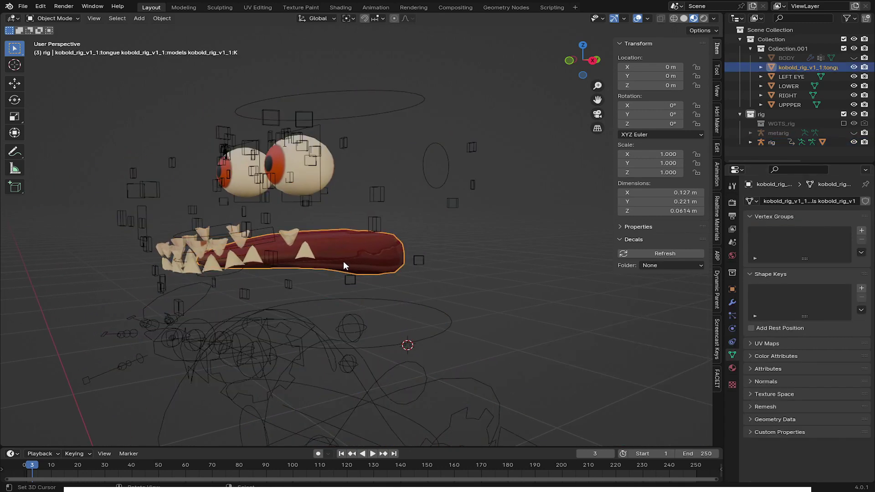
{"action": "left_click", "coordinate": [301, 258], "text": "shift"}
{"action": "left_click", "coordinate": [297, 233], "text": "shift"}
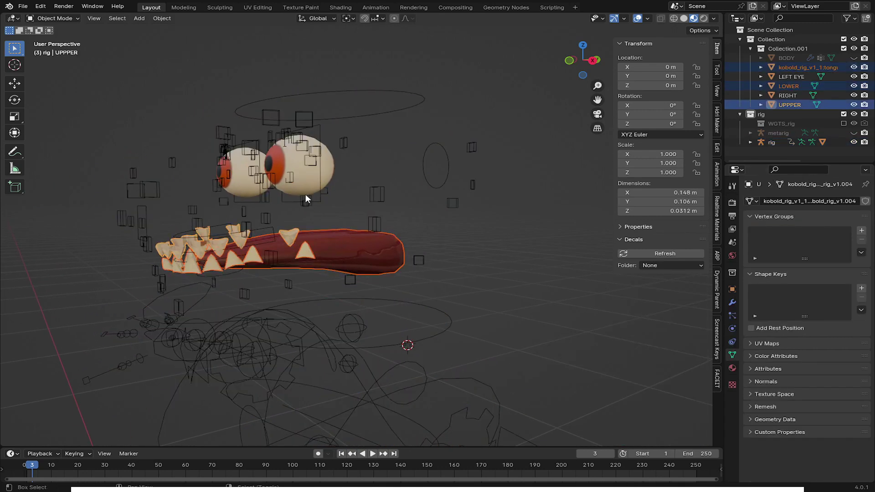
{"action": "left_click", "coordinate": [304, 193], "text": "shift"}
{"action": "left_click", "coordinate": [237, 175], "text": "shift"}
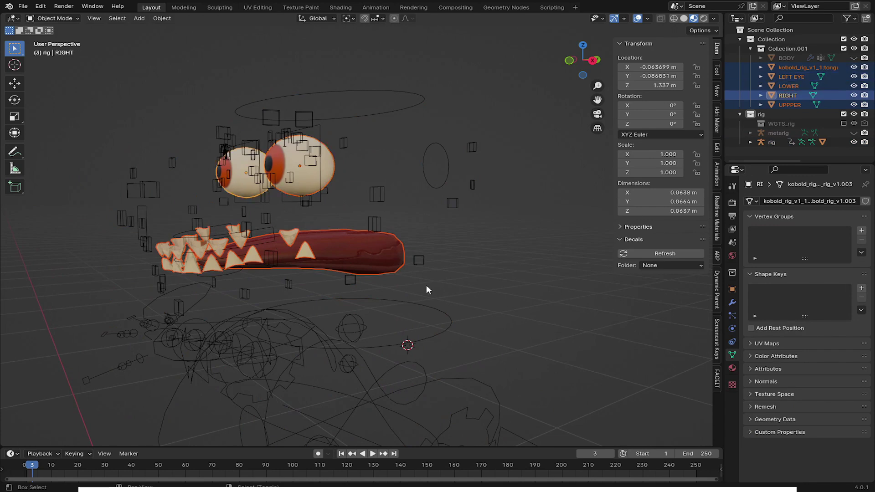
{"action": "scroll", "coordinate": [343, 192], "scroll_direction": "down", "scroll_amount": 3}
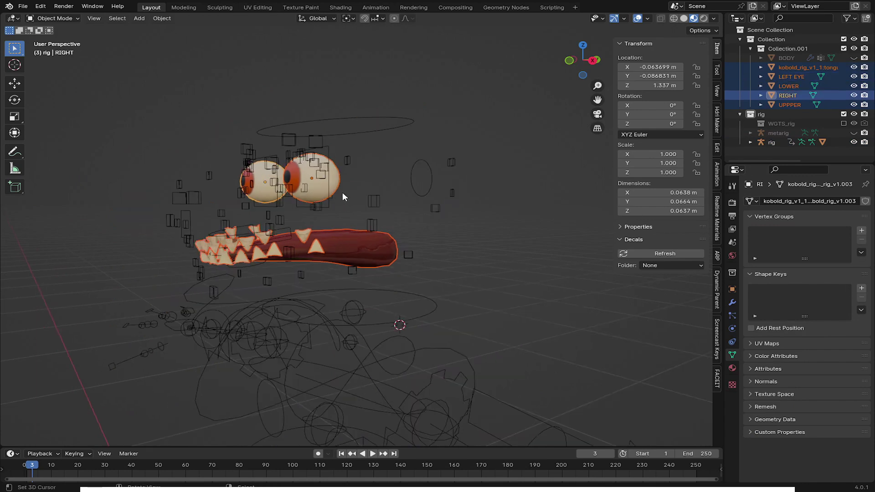
{"action": "left_click", "coordinate": [416, 174], "text": "shift"}
{"action": "key", "text": "ctrl+p"}
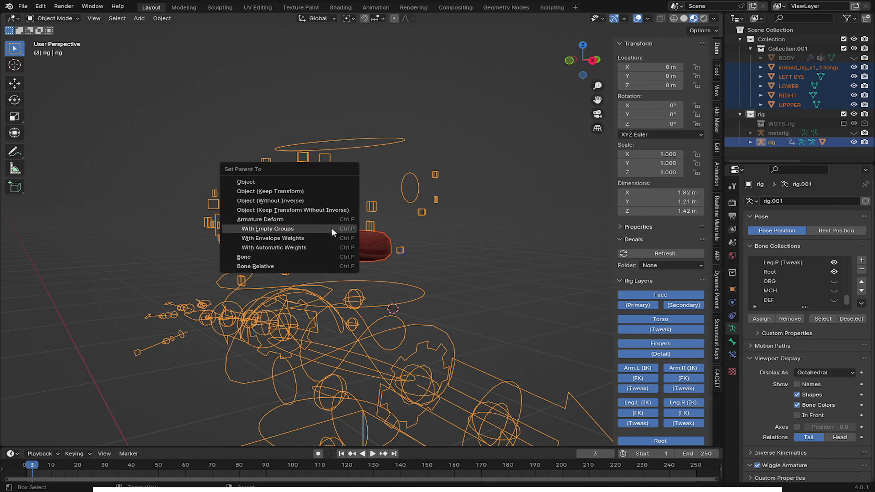
{"action": "left_click", "coordinate": [302, 228]}
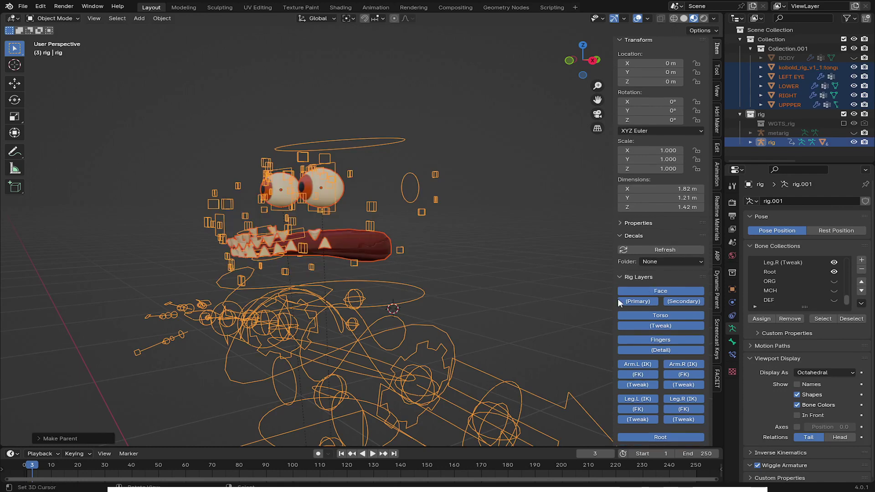
- Show only the DEF bone collection of the rig and select the rig alone
{"action": "left_click", "coordinate": [833, 300]}
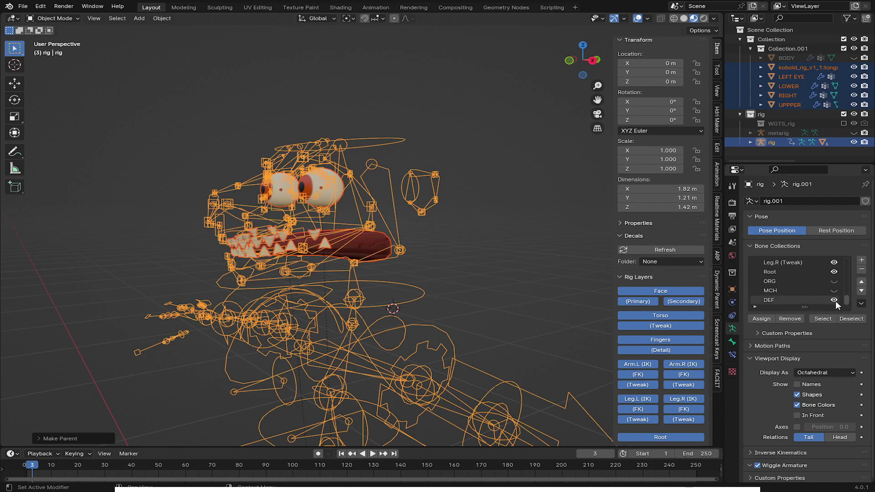
{"action": "left_click", "coordinate": [833, 300], "text": "ctrl"}
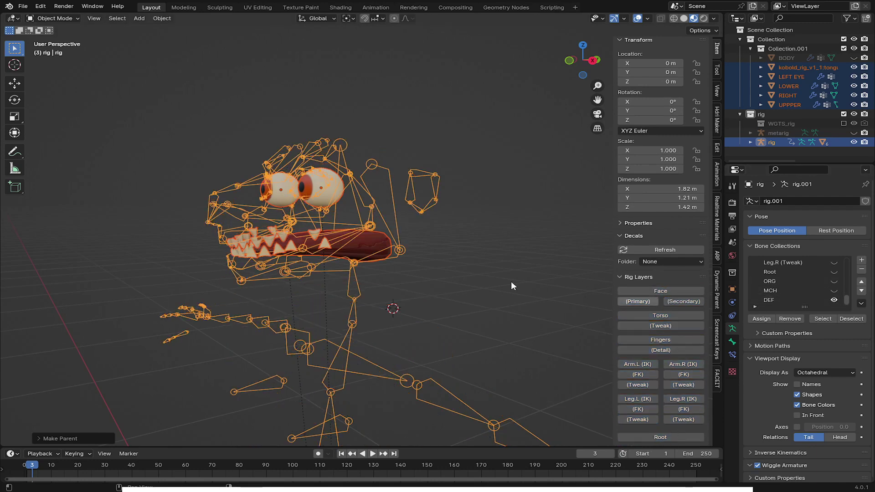
{"action": "scroll", "coordinate": [484, 231], "scroll_direction": "up", "scroll_amount": 4}
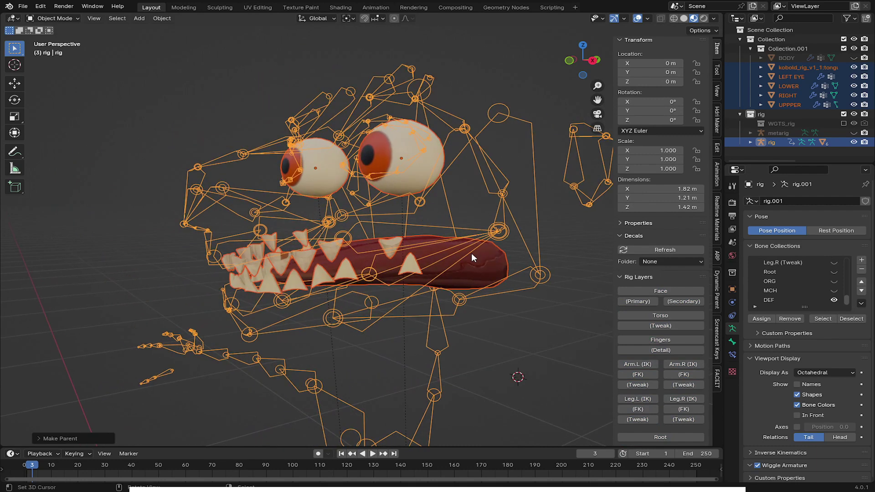
{"action": "left_click", "coordinate": [483, 260]}
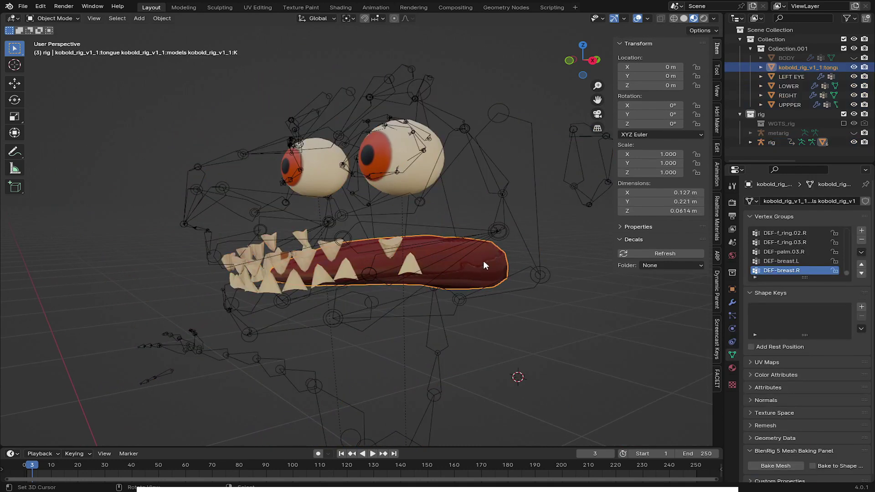
{"action": "left_click", "coordinate": [344, 221]}
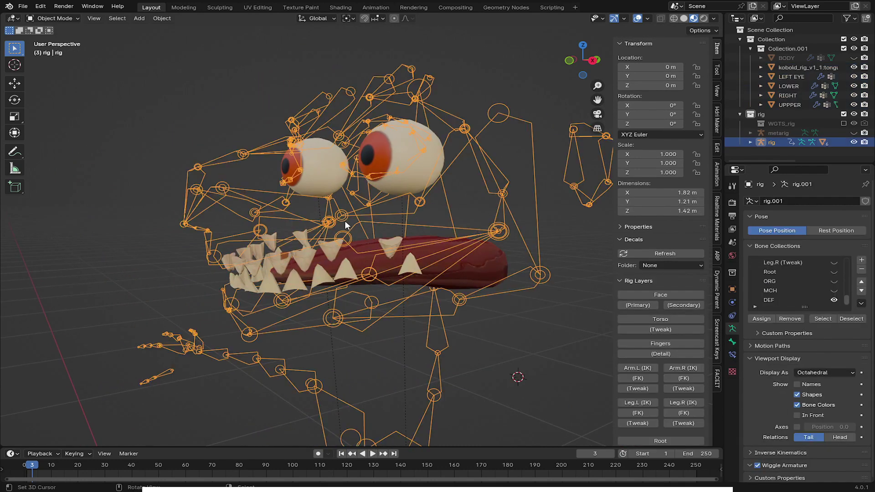
- Switch the rig to Pose Mode and select the three DEF-tongue bones, using X-ray to reach them inside the mesh
{"action": "left_click", "coordinate": [53, 20]}
{"action": "left_click", "coordinate": [54, 50]}
{"action": "scroll", "coordinate": [445, 247], "scroll_direction": "up", "scroll_amount": 3}
{"action": "middle_click_drag", "start_coordinate": [445, 246], "coordinate": [509, 80]}
{"action": "left_click", "coordinate": [660, 19]}
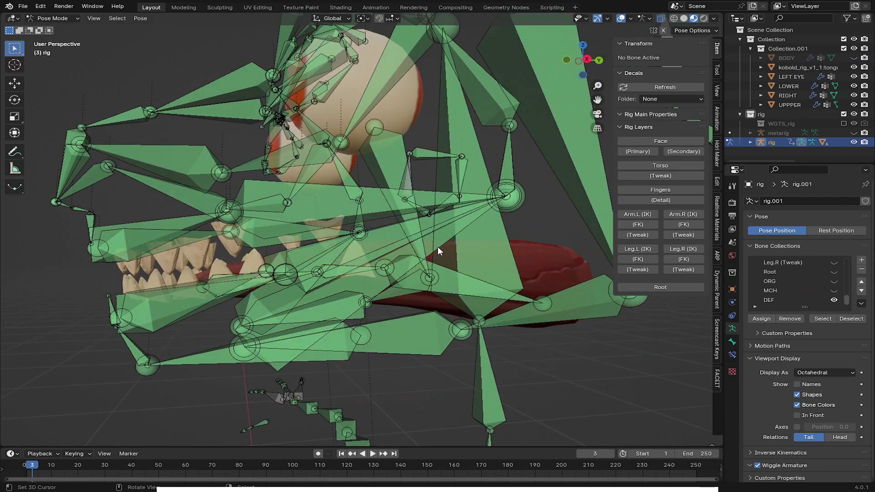
{"action": "right_click", "coordinate": [476, 282]}
{"action": "middle_click_drag", "start_coordinate": [441, 286], "coordinate": [337, 240]}
{"action": "right_click", "coordinate": [374, 274], "text": "shift"}
{"action": "right_click", "coordinate": [285, 288], "text": "shift"}
{"action": "scroll", "coordinate": [333, 277], "scroll_direction": "down", "scroll_amount": 1}
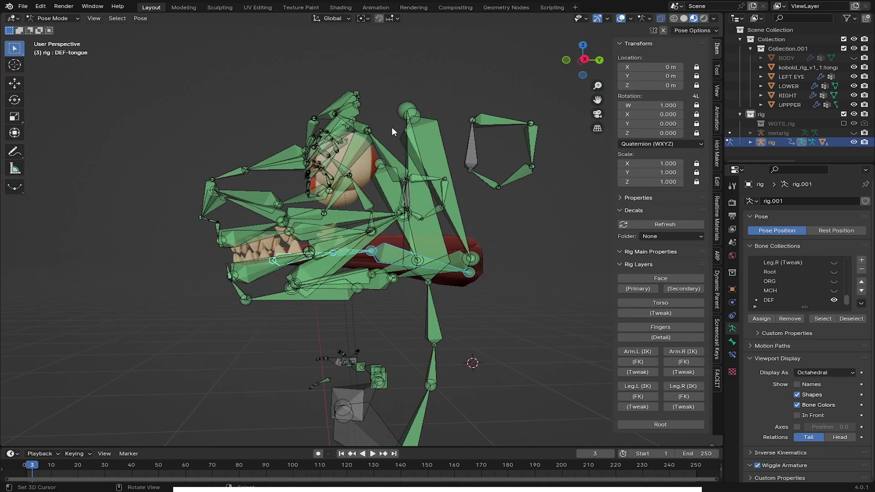
{"action": "left_click", "coordinate": [661, 19]}
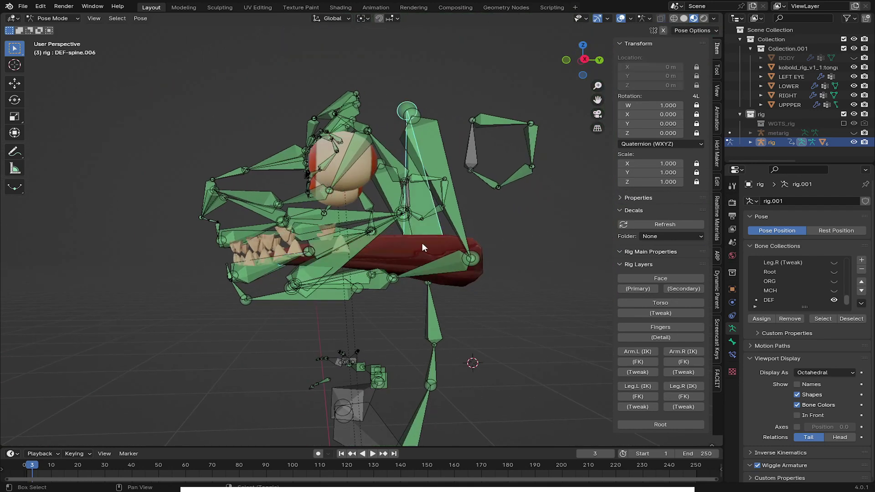
- Add the tongue mesh to the selection, enter Weight Paint mode and assign automatic weights from the selected tongue bones
{"action": "left_click", "coordinate": [472, 284], "text": "shift"}
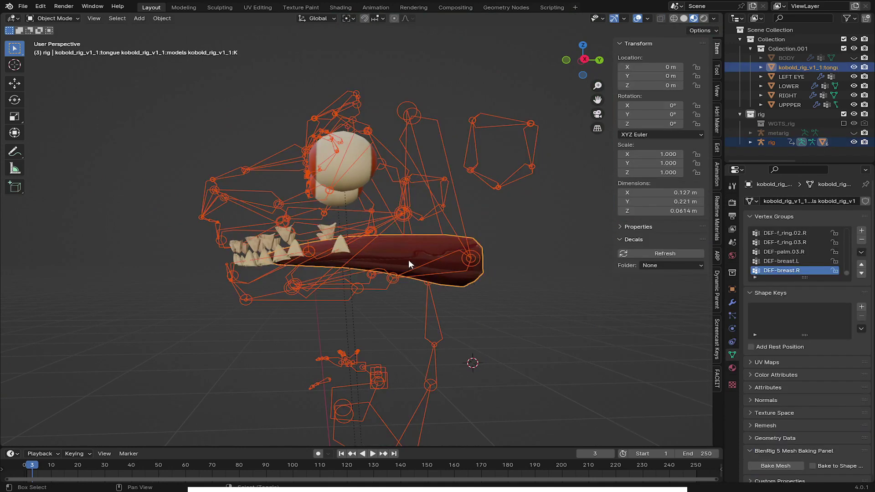
{"action": "left_click", "coordinate": [75, 19]}
{"action": "left_click", "coordinate": [47, 69]}
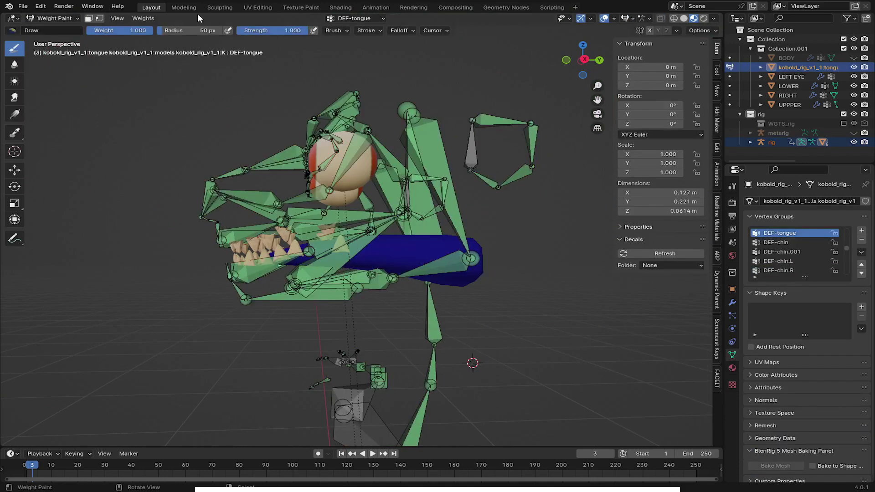
{"action": "left_click", "coordinate": [150, 20]}
{"action": "left_click", "coordinate": [182, 29]}
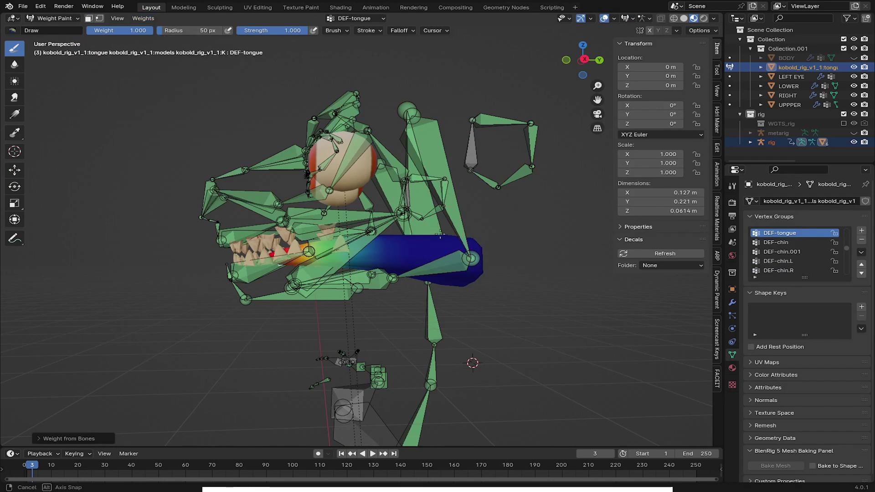
- Examine the tongue's weights for DEF-tongue, DEF-tongue.001, DEF-tongue.002 and the surrounding face bones with X-ray enabled
{"action": "scroll", "coordinate": [430, 252], "scroll_direction": "up", "scroll_amount": 4}
{"action": "middle_click_drag", "start_coordinate": [430, 251], "coordinate": [589, 102]}
{"action": "left_click", "coordinate": [659, 20]}
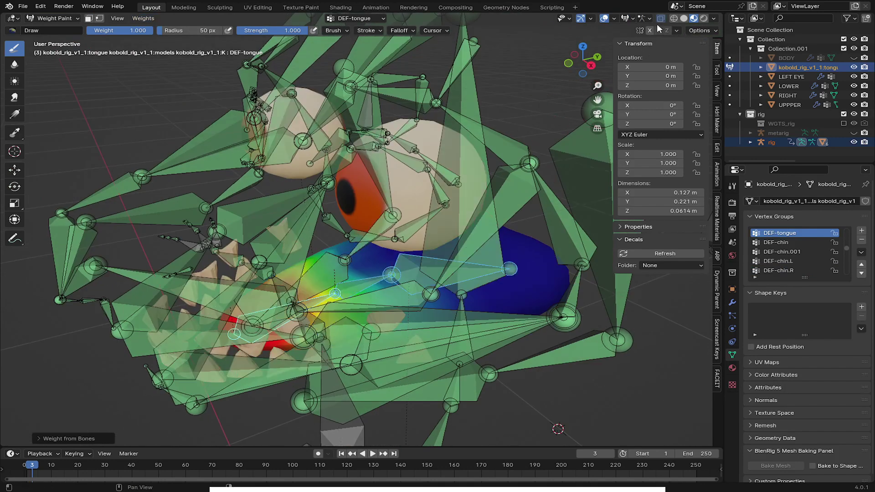
{"action": "left_click", "coordinate": [360, 282], "text": "ctrl"}
{"action": "middle_click_drag", "start_coordinate": [525, 270], "coordinate": [511, 250]}
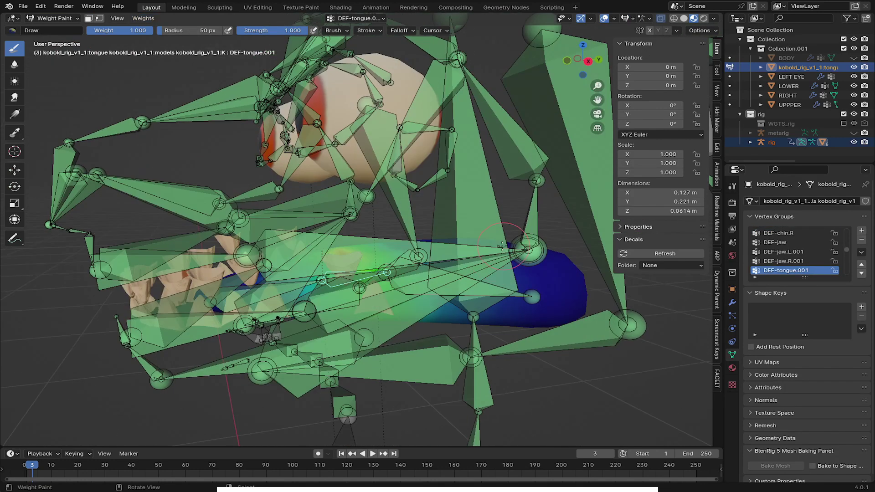
{"action": "left_click", "coordinate": [499, 292], "text": "ctrl"}
{"action": "scroll", "coordinate": [512, 295], "scroll_direction": "down", "scroll_amount": 1}
{"action": "right_click", "coordinate": [502, 286]}
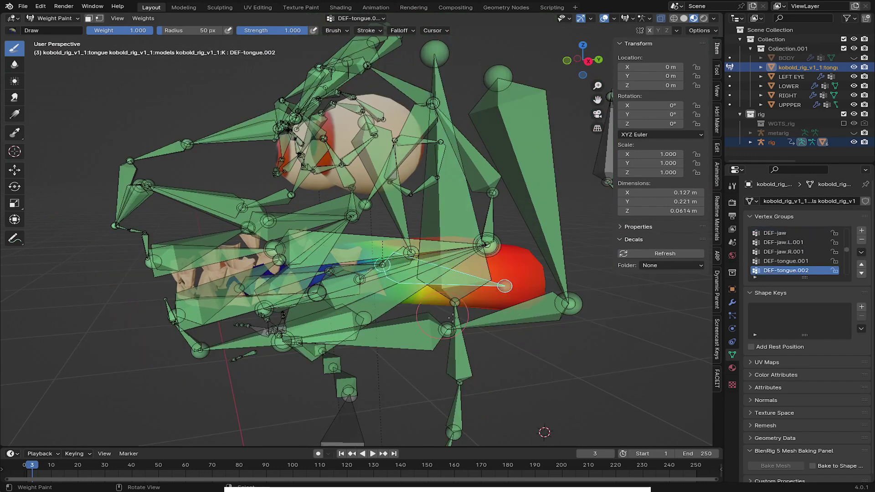
{"action": "right_click", "coordinate": [480, 318]}
{"action": "right_click", "coordinate": [431, 331]}
{"action": "right_click", "coordinate": [242, 308]}
{"action": "middle_click_drag", "start_coordinate": [220, 264], "coordinate": [383, 295]}
- Return to Object Mode, hide the tongue mesh, and show the ORG bone collection instead of DEF
{"action": "left_click", "coordinate": [53, 18]}
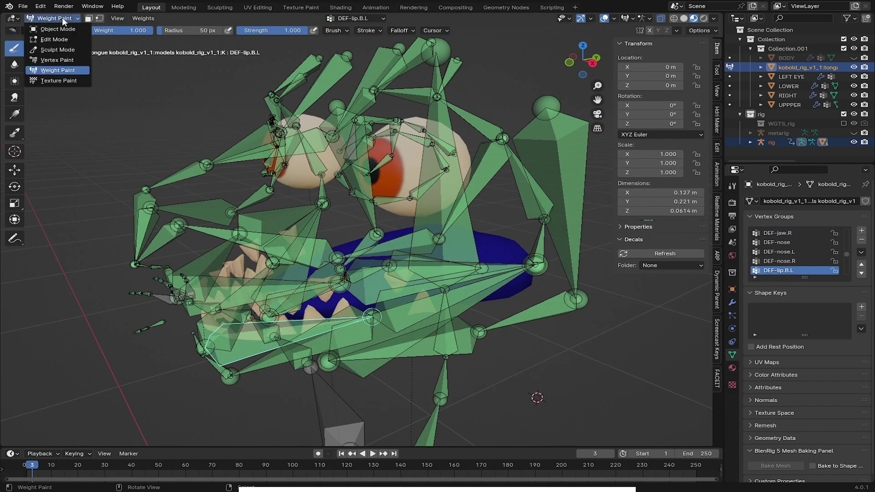
{"action": "left_click", "coordinate": [51, 28]}
{"action": "left_click", "coordinate": [444, 264]}
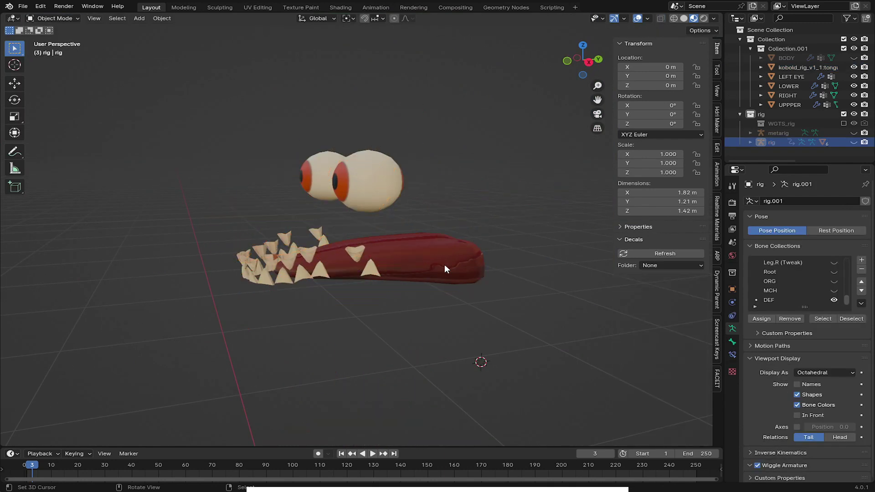
{"action": "left_click", "coordinate": [833, 281]}
{"action": "left_click", "coordinate": [833, 300]}
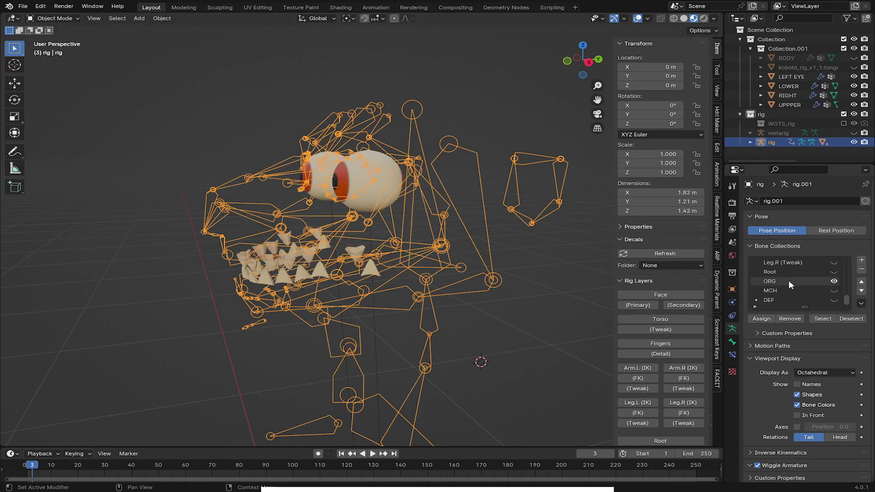
- Parent the UPPPER teeth mesh to the rig's ORG-teeth.T bone with the Bone option
{"action": "middle_click_drag", "start_coordinate": [346, 255], "coordinate": [355, 235]}
{"action": "scroll", "coordinate": [355, 235], "scroll_direction": "up", "scroll_amount": 4}
{"action": "right_click", "coordinate": [204, 207], "text": "shift"}
{"action": "right_click", "coordinate": [201, 211]}
{"action": "left_click", "coordinate": [201, 206]}
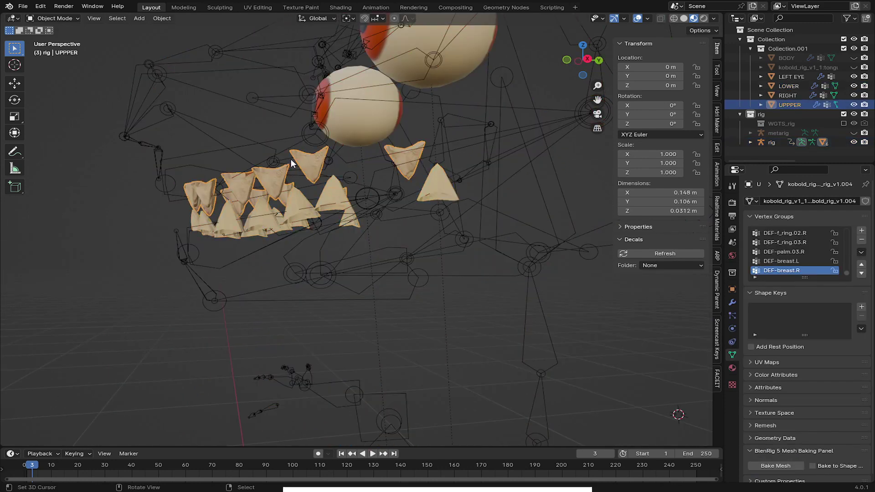
{"action": "middle_click_drag", "start_coordinate": [291, 158], "coordinate": [285, 171]}
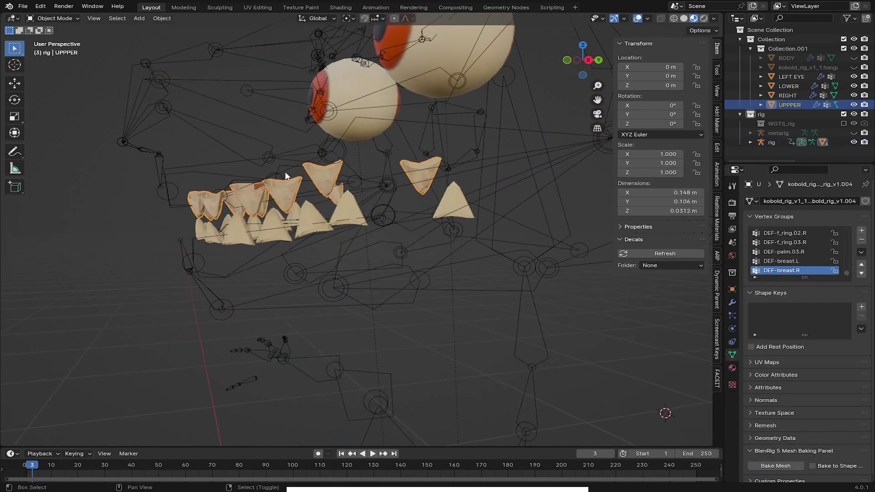
{"action": "right_click", "coordinate": [267, 155], "text": "shift"}
{"action": "right_click", "coordinate": [305, 188]}
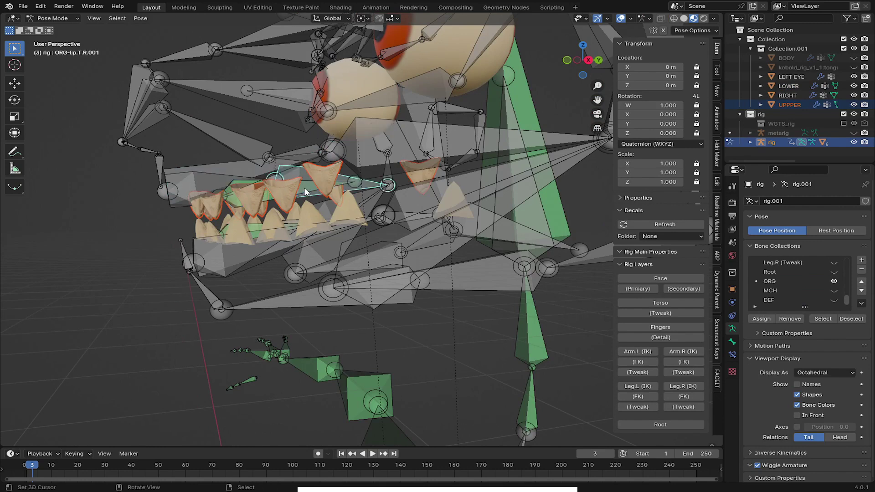
{"action": "left_click", "coordinate": [304, 188]}
{"action": "middle_click_drag", "start_coordinate": [305, 187], "coordinate": [297, 192]}
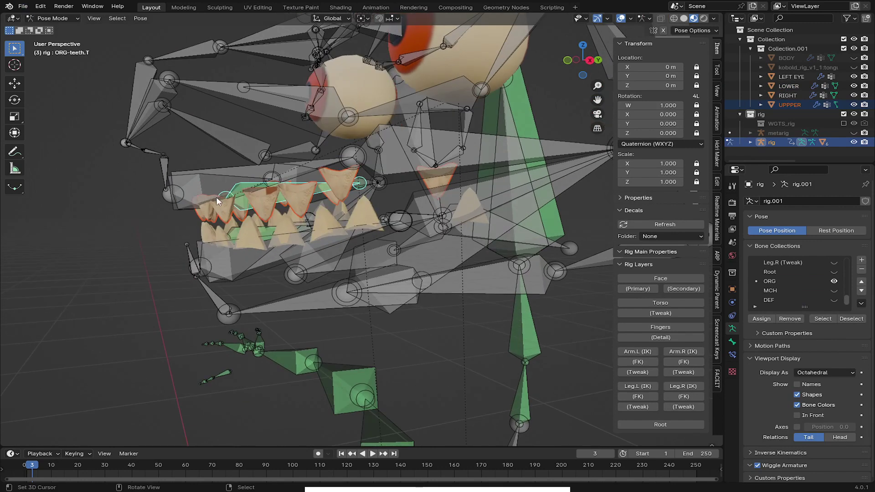
{"action": "key", "text": "ctrl+p"}
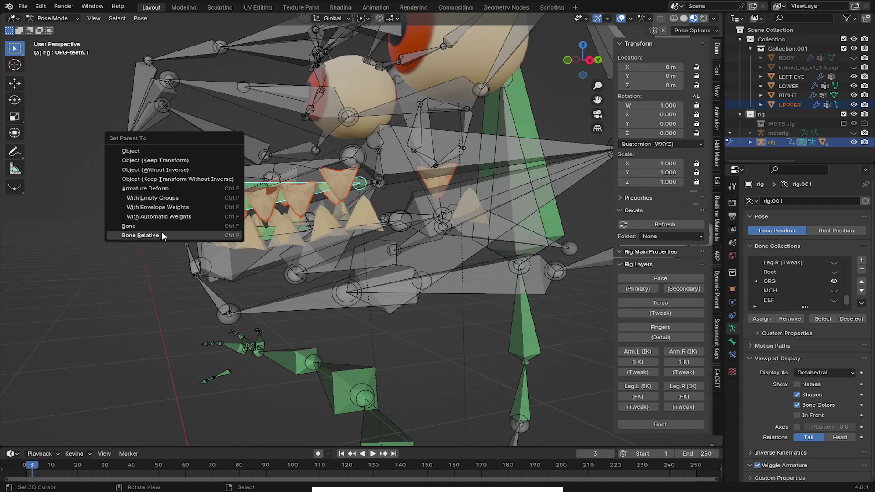
{"action": "left_click", "coordinate": [137, 226]}
- Parent the LOWER teeth mesh to the rig's ORG-teeth.B bone and return to Object Mode
{"action": "left_click", "coordinate": [250, 230]}
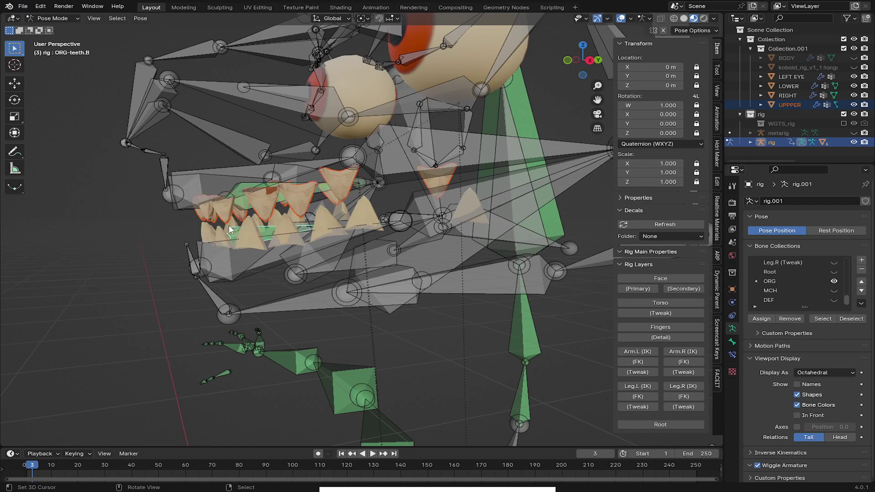
{"action": "key", "text": "ctrl+Tab"}
{"action": "left_click", "coordinate": [212, 229]}
{"action": "middle_click_drag", "start_coordinate": [216, 220], "coordinate": [127, 180]}
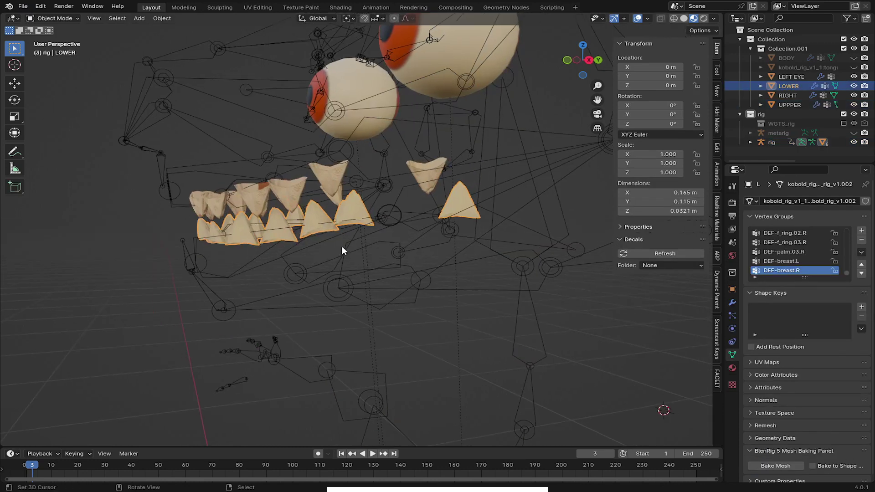
{"action": "mouse_move", "coordinate": [343, 249]}
{"action": "middle_mouse_down"}
{"action": "mouse_move", "coordinate": [347, 256]}
{"action": "mouse_move", "coordinate": [252, 232]}
{"action": "mouse_move", "coordinate": [335, 239]}
{"action": "middle_mouse_up"}
{"action": "right_click", "coordinate": [306, 221], "text": "shift"}
{"action": "right_click", "coordinate": [299, 245]}
{"action": "left_click", "coordinate": [302, 246]}
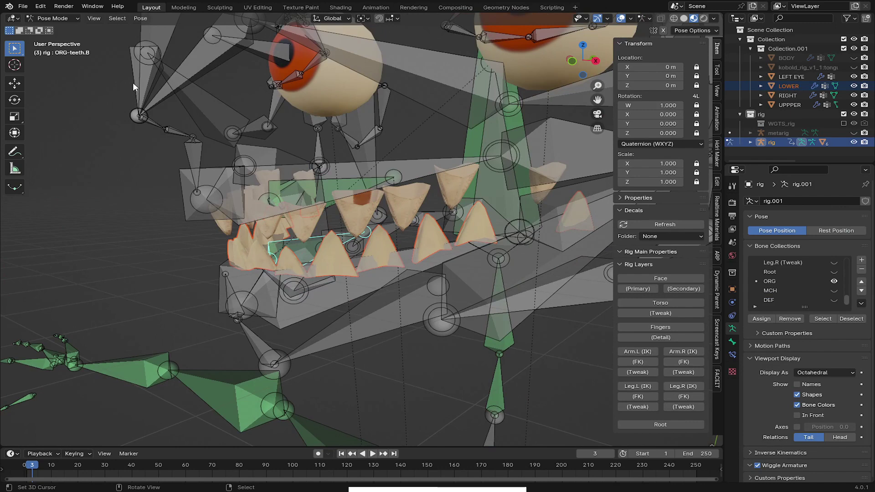
{"action": "middle_click_drag", "start_coordinate": [426, 332], "coordinate": [391, 197]}
{"action": "key", "text": "ctrl+p"}
{"action": "left_click", "coordinate": [399, 317]}
{"action": "key", "text": "ctrl+Tab"}
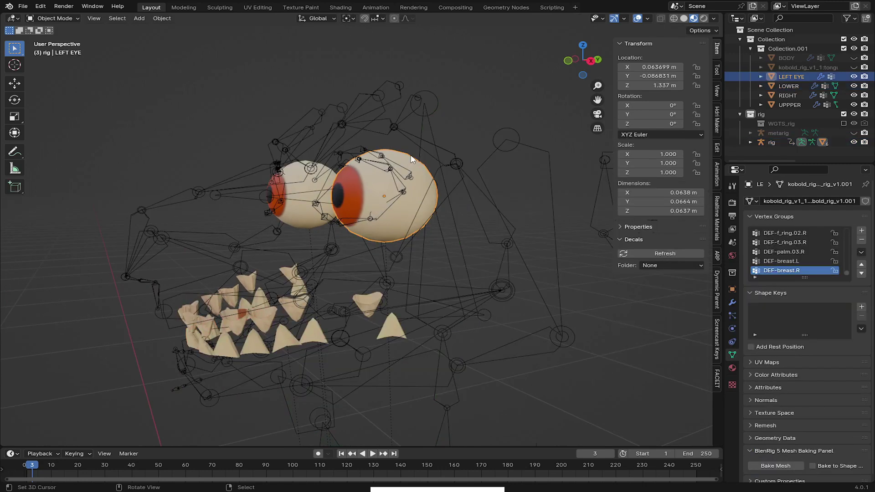
- Parent the LEFT EYE mesh to the ORG-eye.L bone, and select the RIGHT eye mesh in Object Mode
{"action": "left_click", "coordinate": [407, 170]}
{"action": "right_click", "coordinate": [305, 206], "text": "shift"}
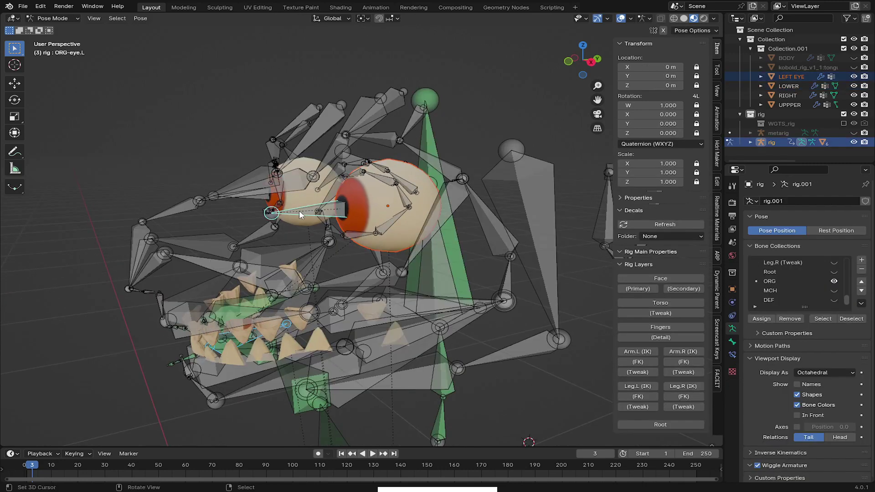
{"action": "key", "text": "ctrl+p"}
{"action": "left_click", "coordinate": [200, 188]}
{"action": "right_click", "coordinate": [313, 160]}
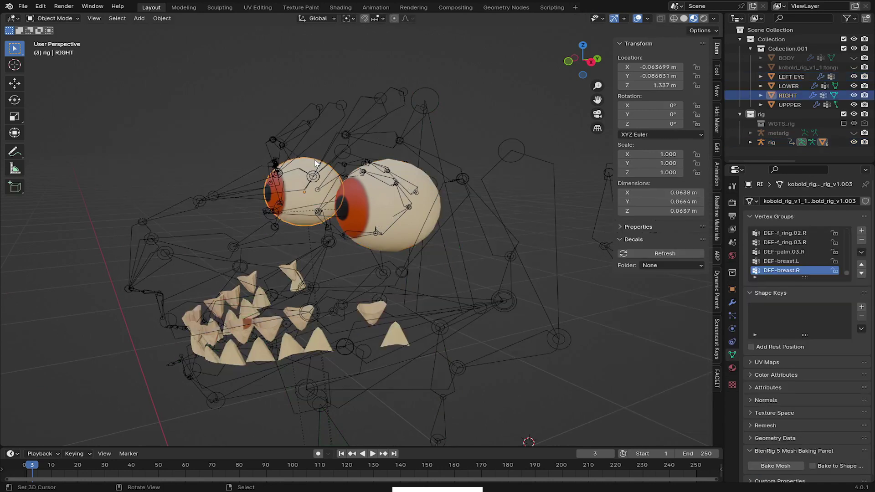
- Parent the RIGHT eye mesh to the rig's ORG-eye.R bone with the Bone option
{"action": "middle_click_drag", "start_coordinate": [314, 158], "coordinate": [351, 172]}
{"action": "right_click", "coordinate": [230, 211], "text": "shift"}
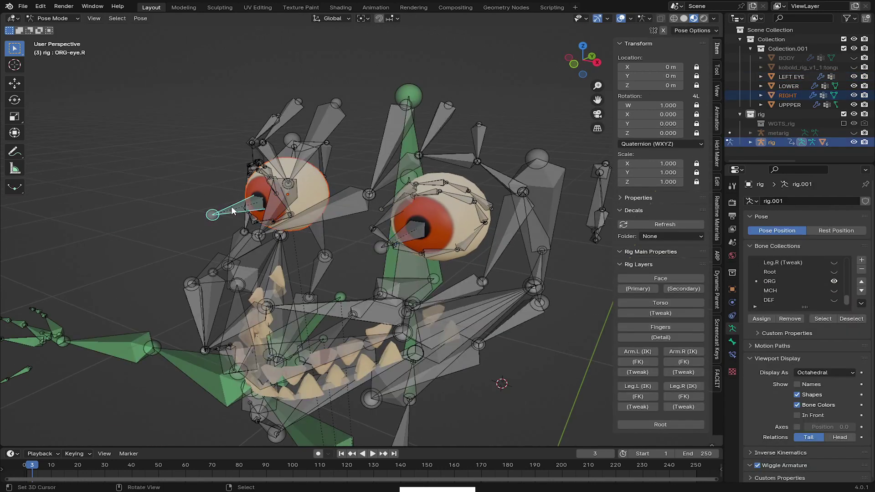
{"action": "key", "text": "ctrl+p"}
{"action": "left_click", "coordinate": [231, 206]}
{"action": "scroll", "coordinate": [370, 255], "scroll_direction": "down", "scroll_amount": 5}
{"action": "middle_click_drag", "start_coordinate": [370, 255], "coordinate": [350, 276]}
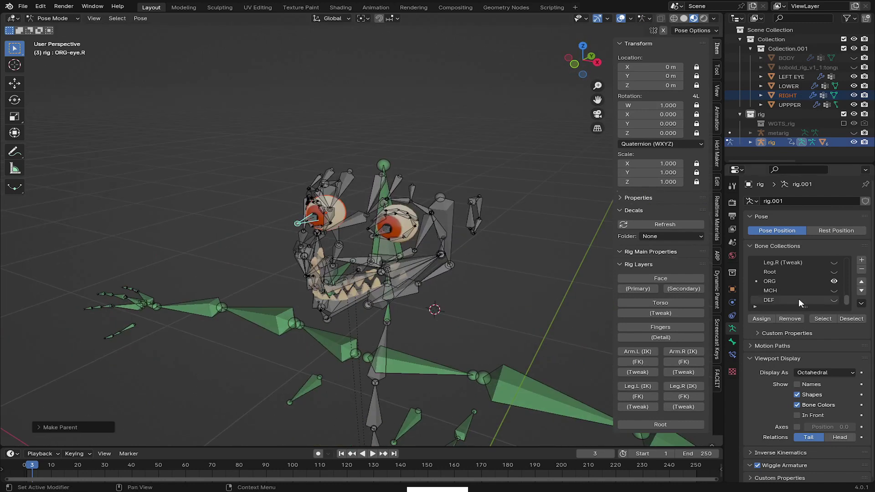
- Show the rig's control layers instead of the ORG bone collection, and put the rig into Pose Mode
{"action": "left_click", "coordinate": [834, 281]}
{"action": "left_click_drag", "start_coordinate": [649, 150], "coordinate": [649, 228]}
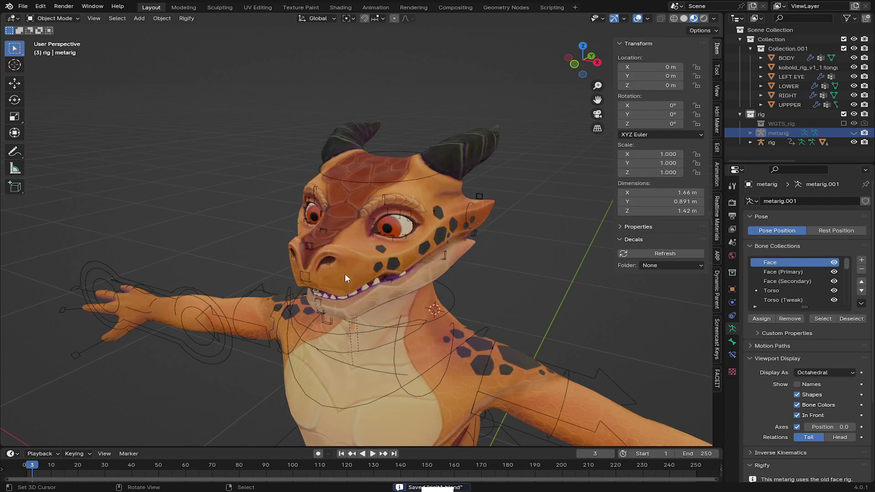
{"action": "left_click", "coordinate": [184, 285]}
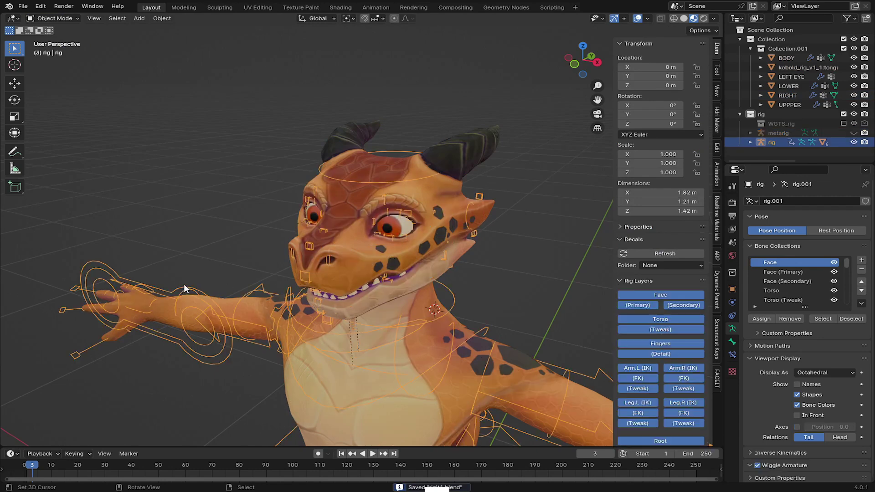
{"action": "left_click", "coordinate": [53, 19]}
{"action": "left_click", "coordinate": [55, 46]}
- Try moving the eyes control and rotating the shoulder.L control to test the face and body deformation
{"action": "key", "text": "g"}
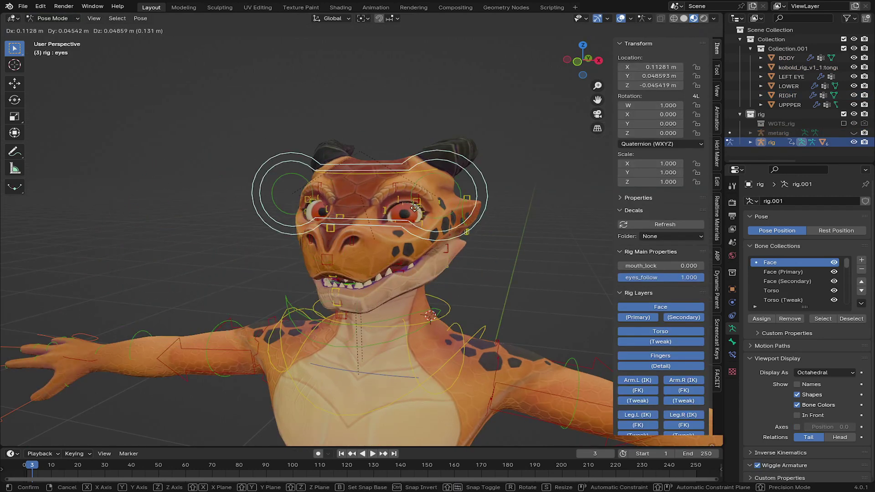
{"action": "right_click", "coordinate": [262, 273]}
{"action": "key", "text": "g"}
{"action": "right_click", "coordinate": [295, 308]}
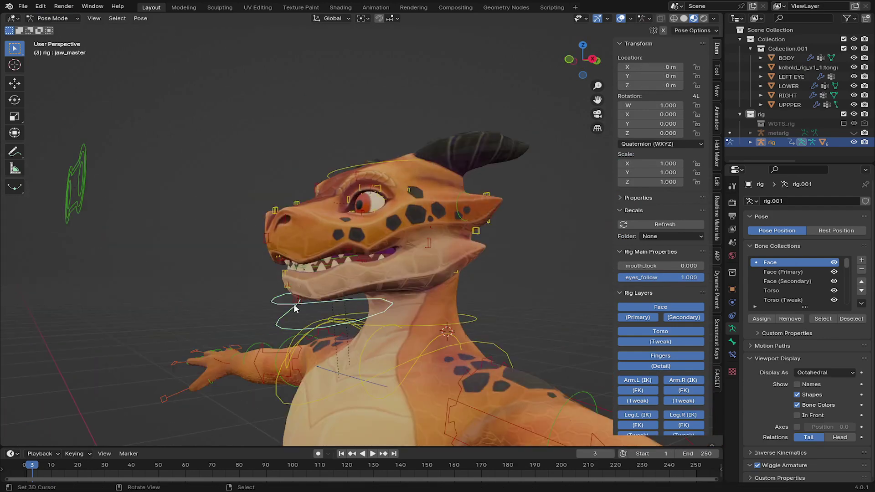
{"action": "key", "text": "r"}
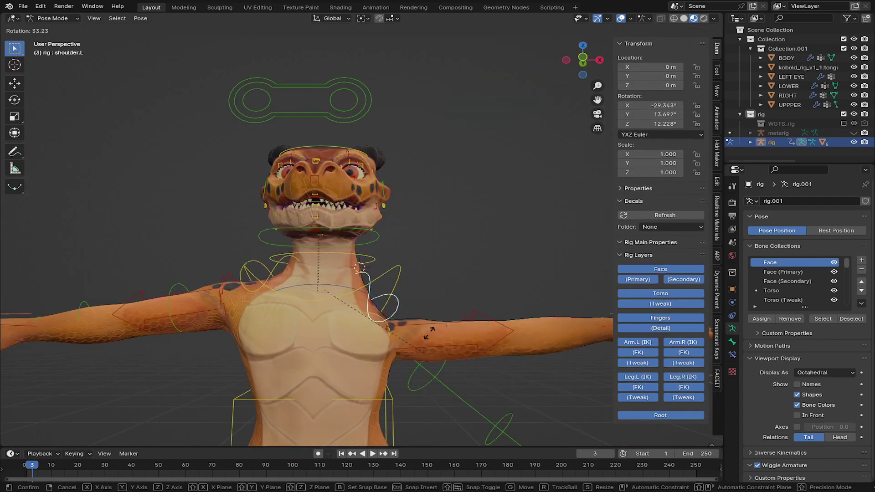
- Try scaling and rotating the f_index.01_master.L control to test how the left index finger curls
{"action": "key", "text": "s"}
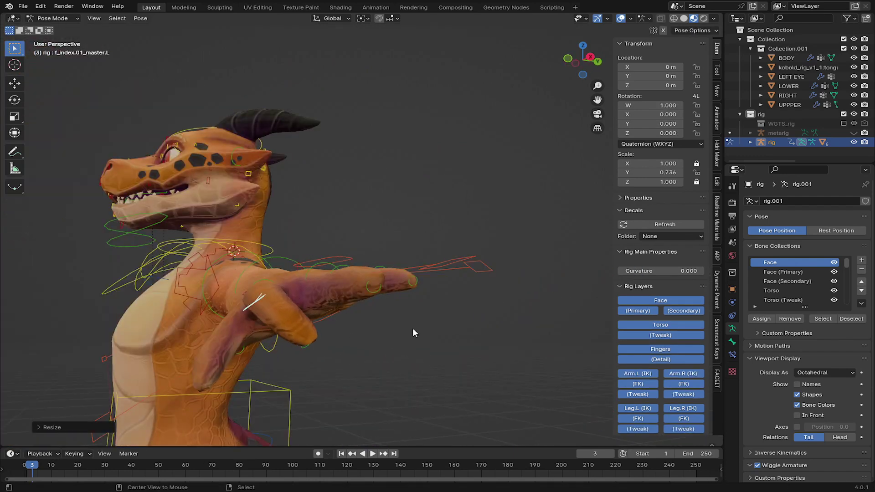
{"action": "key", "text": "shift+e"}
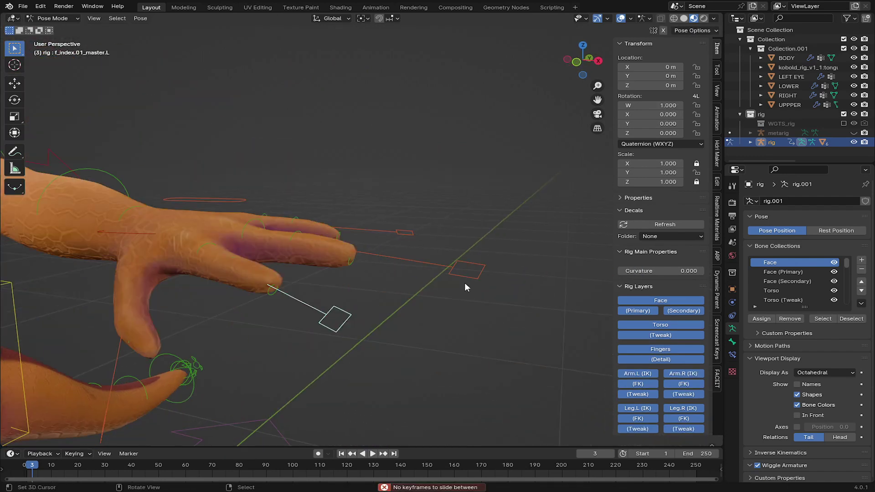
{"action": "key", "text": "r"}
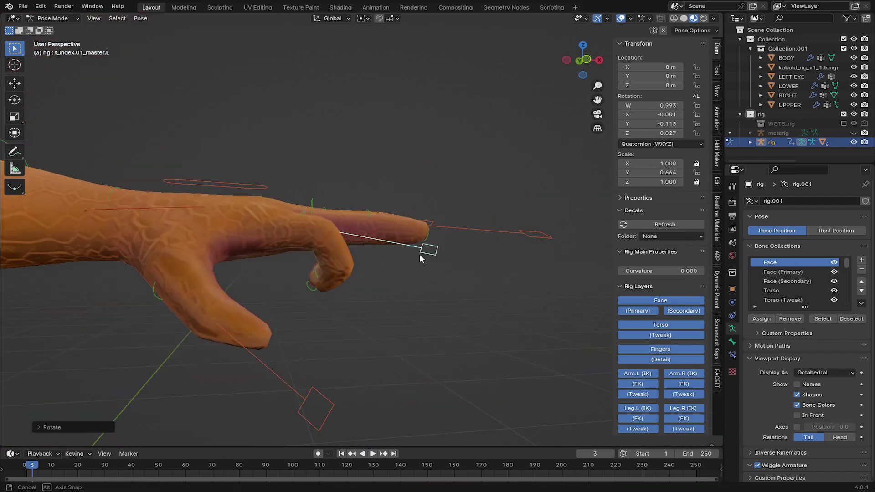
- Try rotating the jaw_master and tail.003 controls to test the jaw and tail deformation
{"action": "key", "text": "r"}
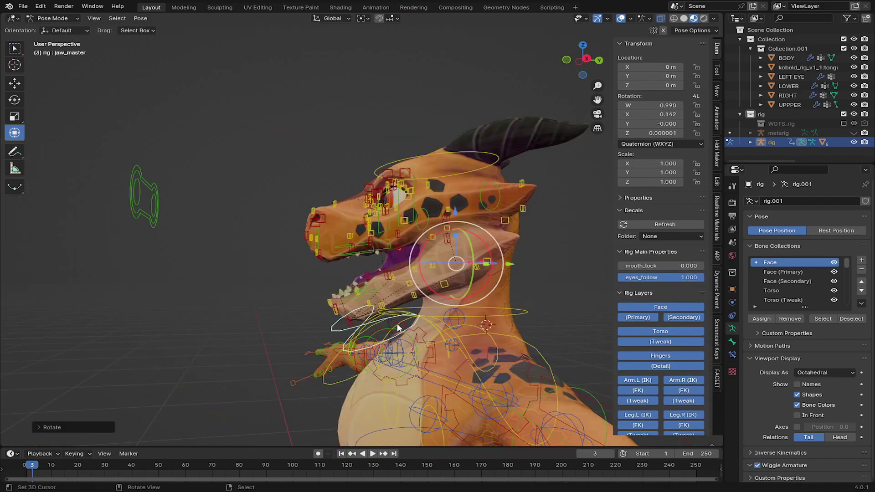
{"action": "key", "text": "g"}
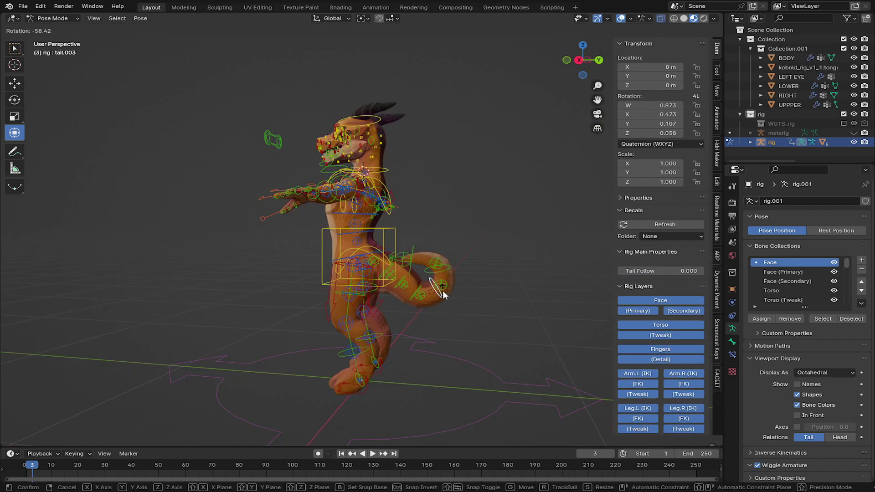
{"action": "left_click", "coordinate": [446, 293]}
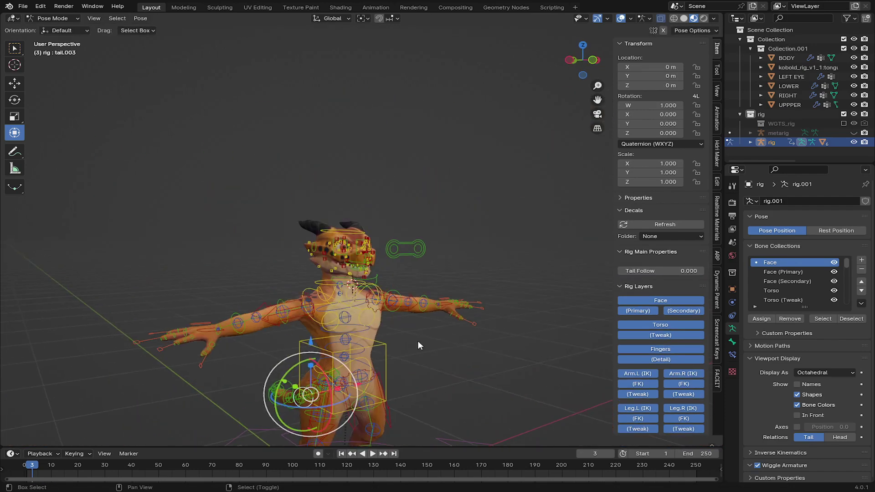
- Try moving the eyes control from the front to test the tracking of both eyes, and cancel the move
{"action": "scroll", "coordinate": [417, 340], "scroll_direction": "up", "scroll_amount": 3}
{"action": "right_click", "coordinate": [403, 256]}
{"action": "middle_click_drag", "start_coordinate": [403, 256], "coordinate": [319, 285]}
{"action": "key", "text": "g"}
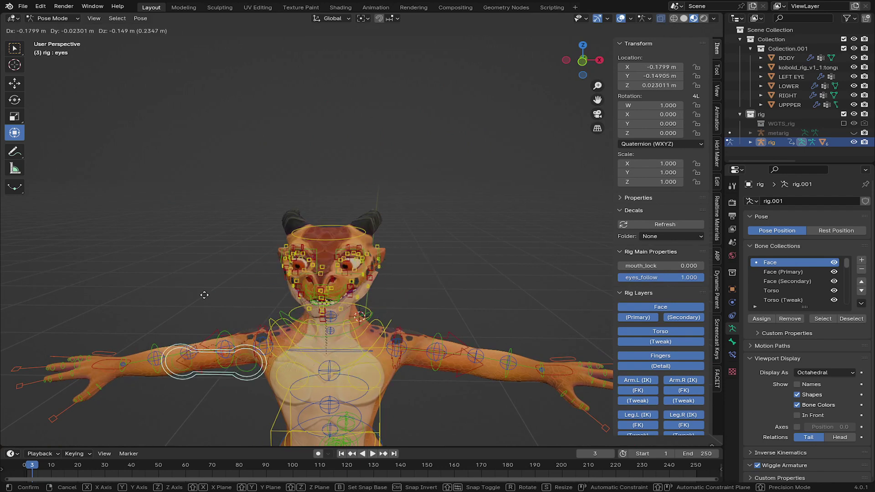
{"action": "key", "text": "Escape"}
- Rotate the jaw_master control about the X axis to open the kobold's mouth
{"action": "middle_click_drag", "start_coordinate": [204, 294], "coordinate": [362, 289]}
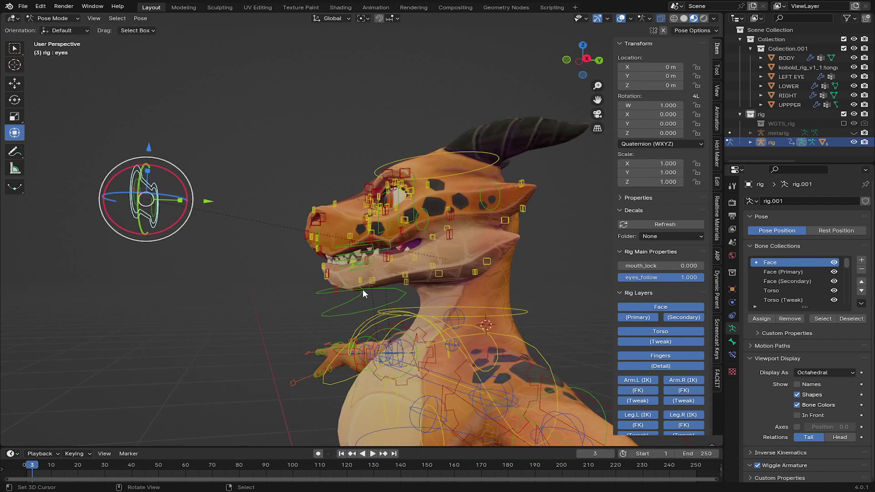
{"action": "right_click", "coordinate": [363, 292]}
{"action": "key", "text": "r"}
{"action": "key", "text": "x"}
{"action": "left_click", "coordinate": [288, 293]}
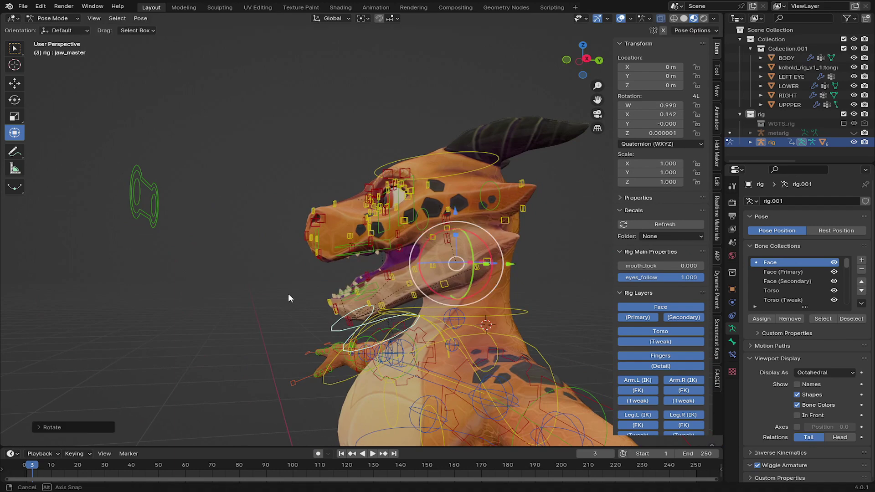
- Try moving the teeth.B control to test the lower teeth, and cancel the move
{"action": "middle_click_drag", "start_coordinate": [288, 298], "coordinate": [353, 301]}
{"action": "right_click", "coordinate": [368, 296]}
{"action": "middle_click_drag", "start_coordinate": [408, 302], "coordinate": [379, 304]}
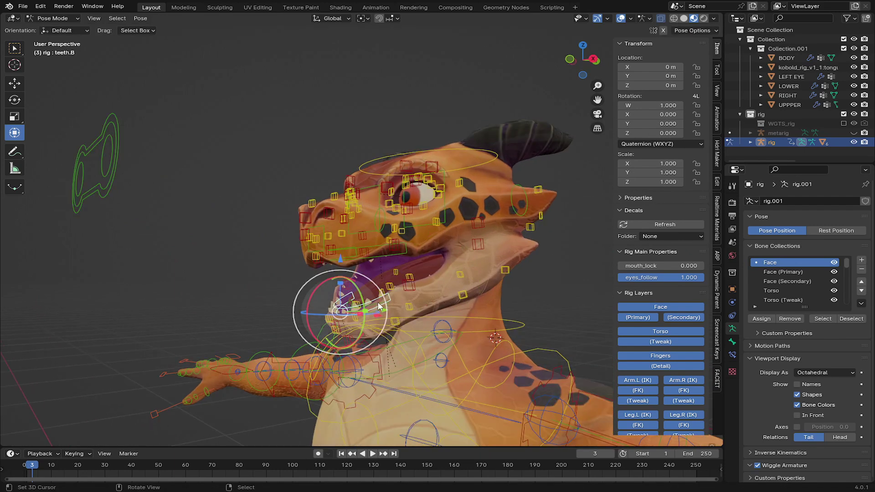
{"action": "middle_click_drag", "start_coordinate": [425, 359], "coordinate": [400, 347]}
{"action": "key", "text": "g"}
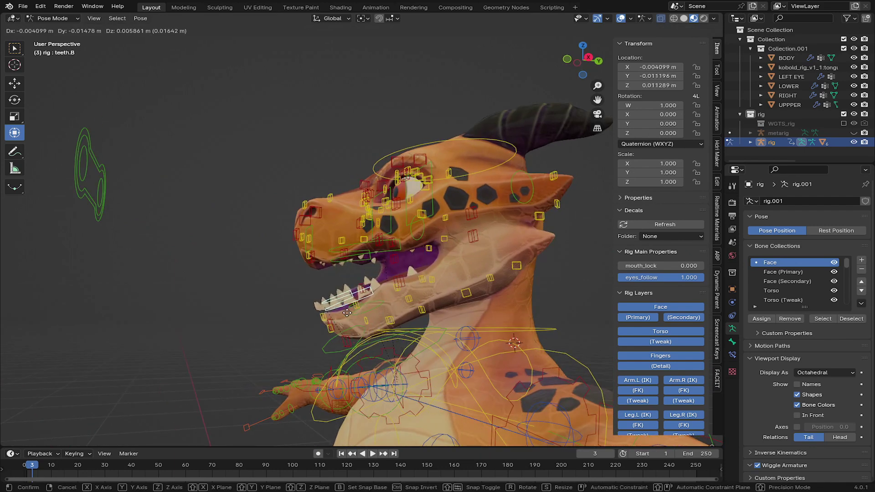
{"action": "right_click", "coordinate": [376, 311]}
- Move the tongue_master control forward out of the mouth to test the tongue's deformation
{"action": "right_click", "coordinate": [364, 310]}
{"action": "middle_click_drag", "start_coordinate": [356, 314], "coordinate": [364, 324]}
{"action": "key", "text": "g"}
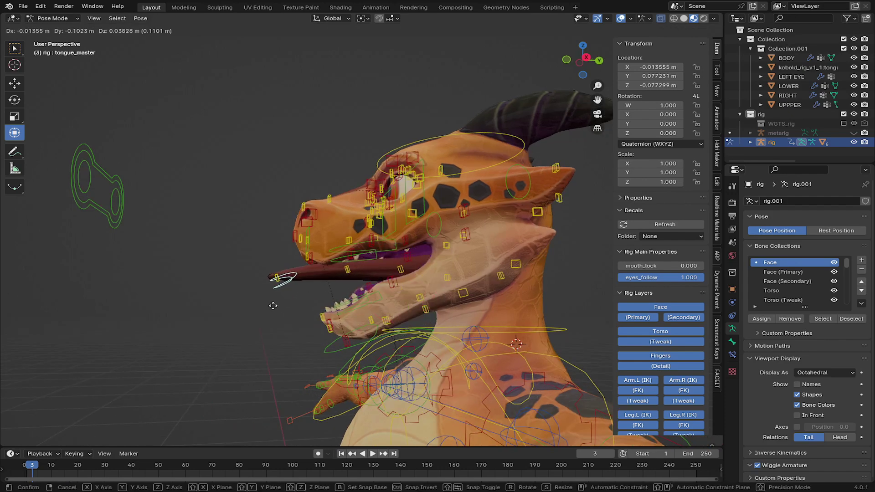